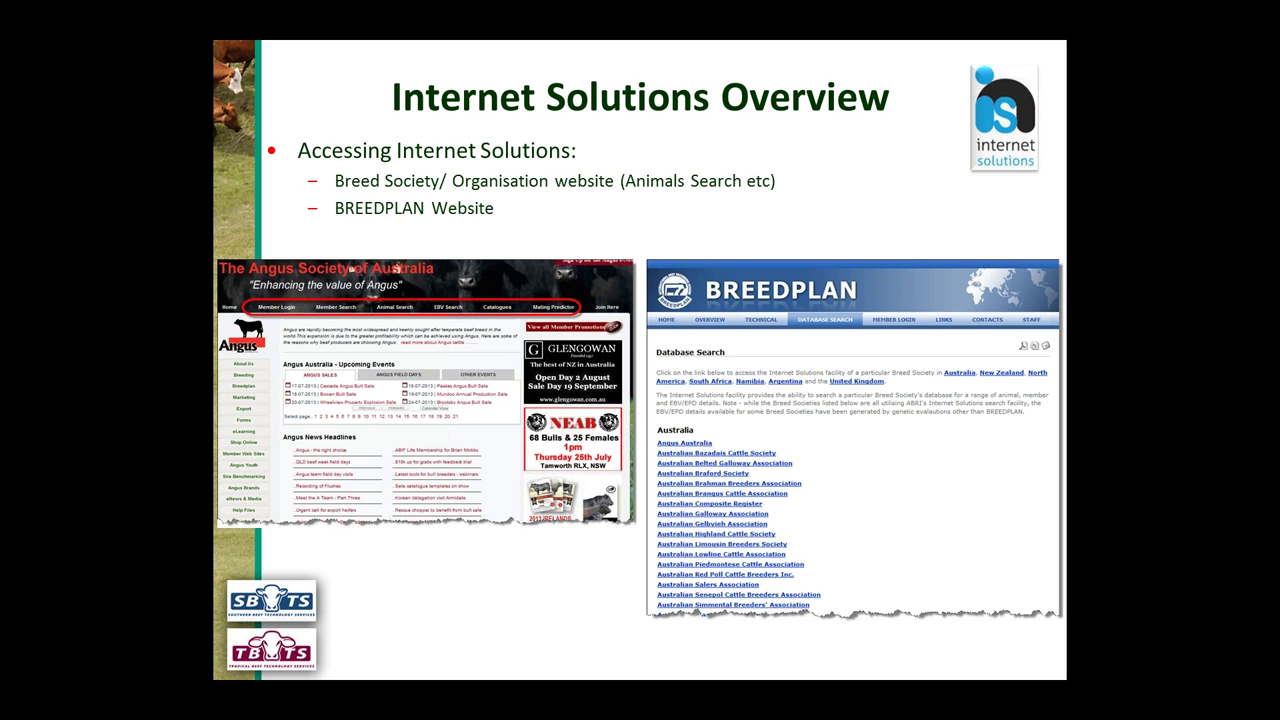
# Step: End the slide show at the Using Internet Solutions slide and switch to the BREEDPLAN home page in Firefox
pyautogui.click(387, 479)
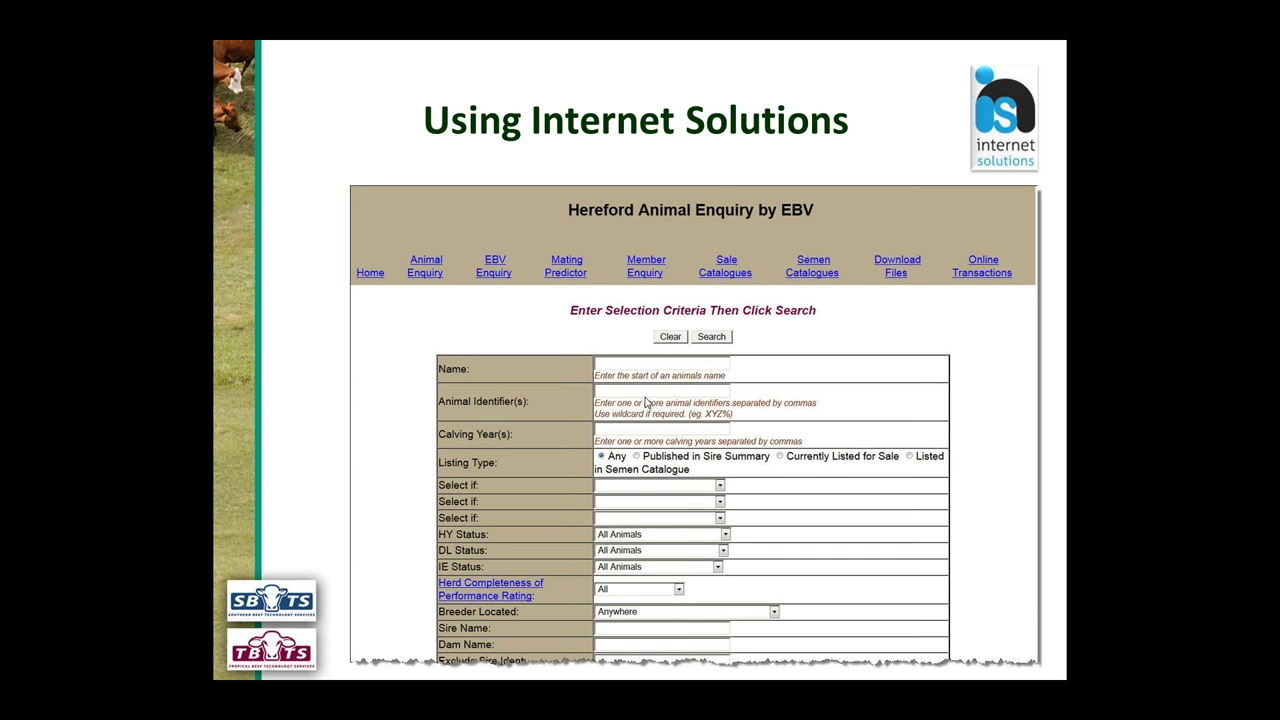
pyautogui.press('Escape')
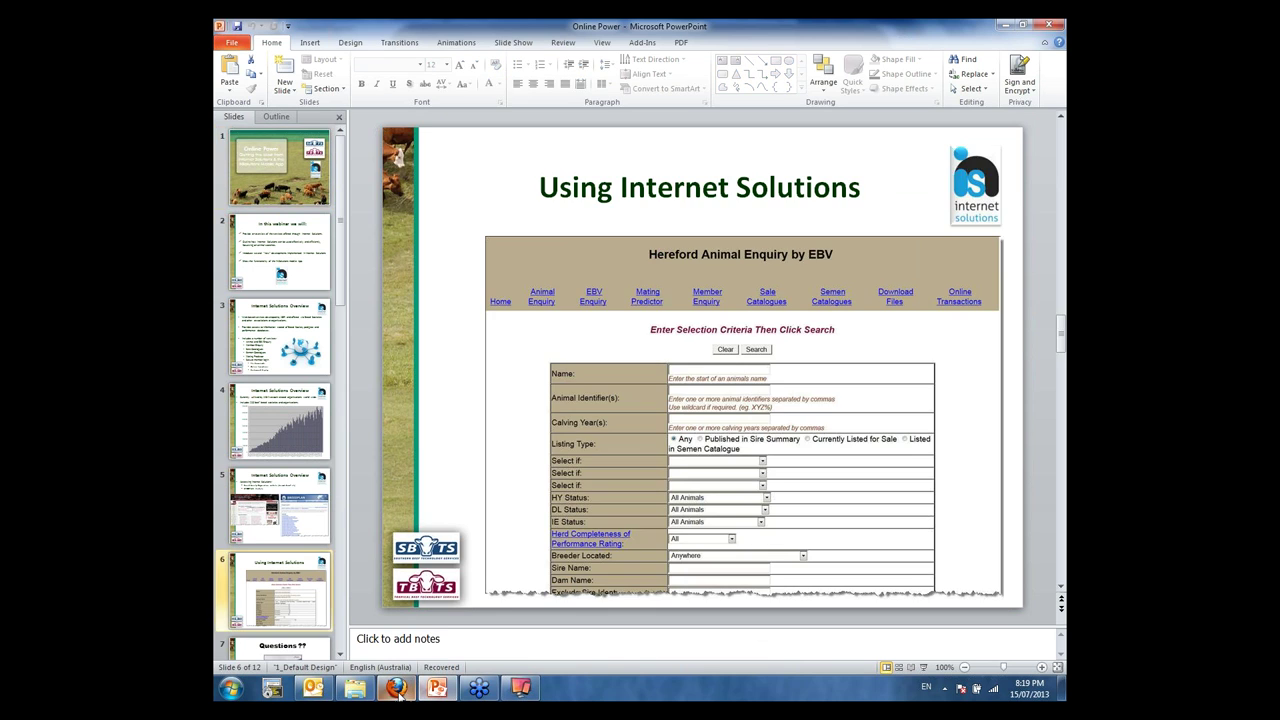
pyautogui.click(398, 690)
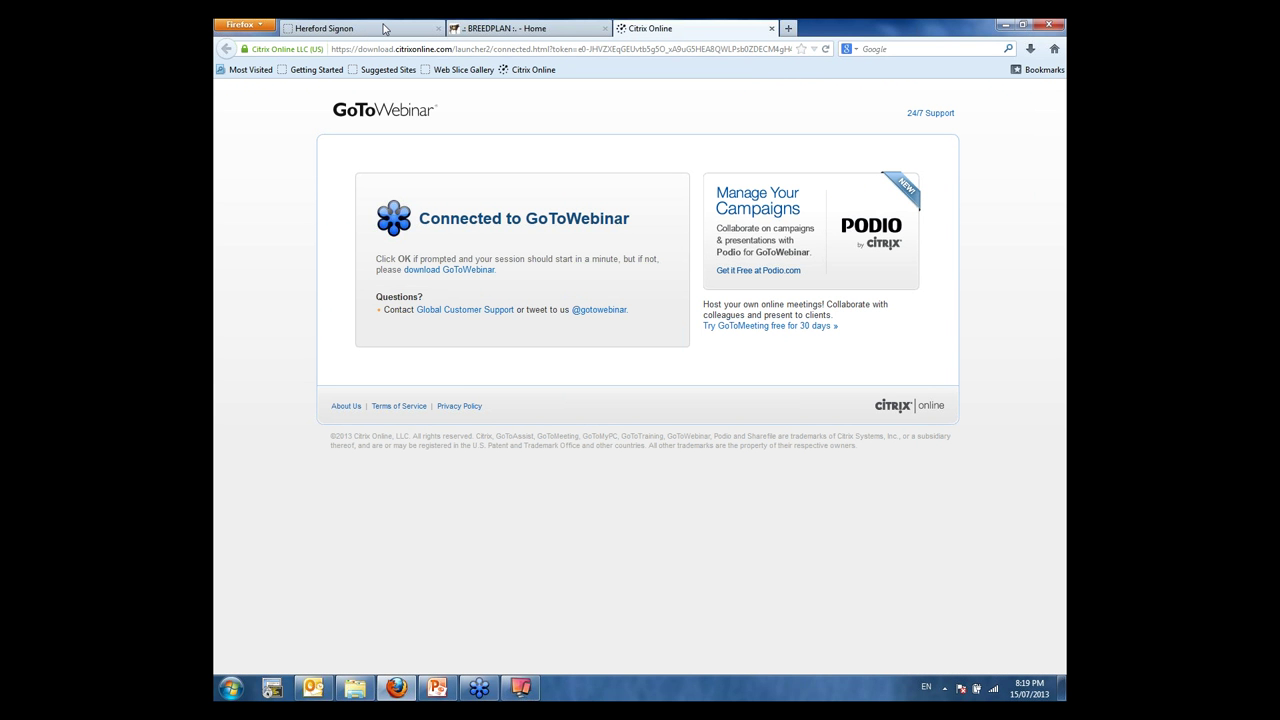
pyautogui.click(485, 30)
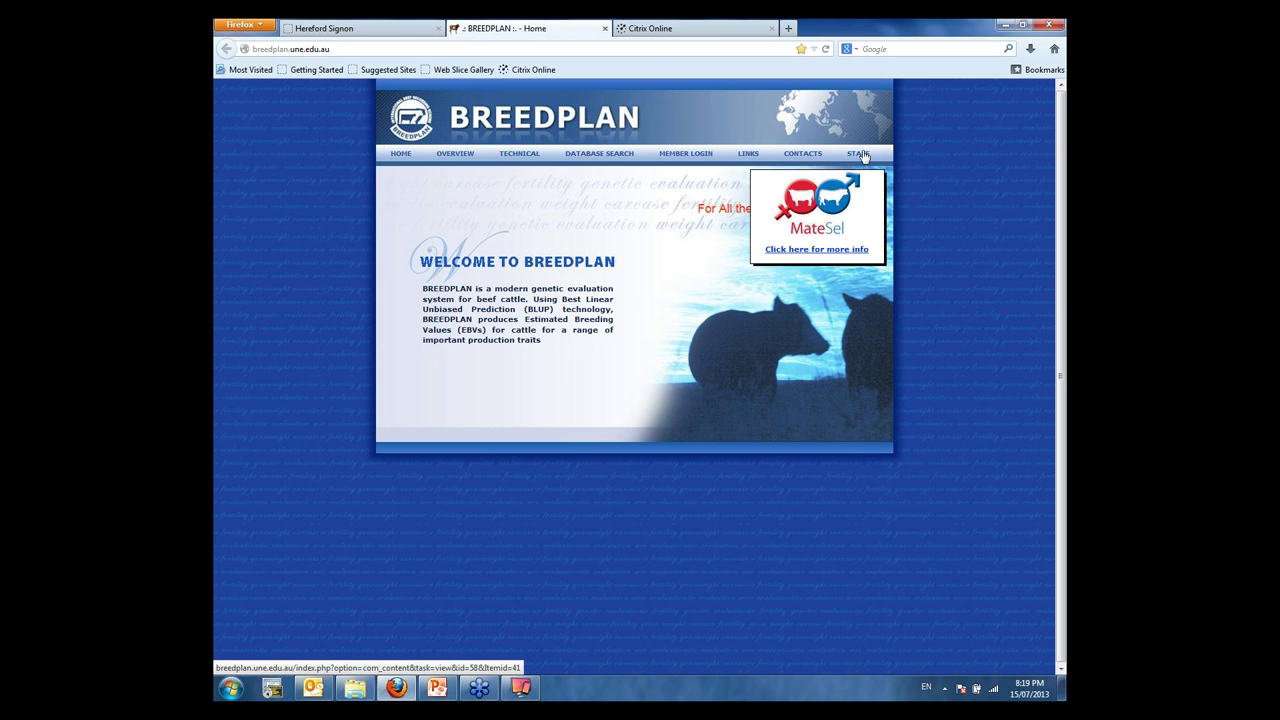
# Step: Open the Herefords Australia Ltd search facility from BREEDPLAN's Database Search list of Australian breed societies
pyautogui.click(606, 157)
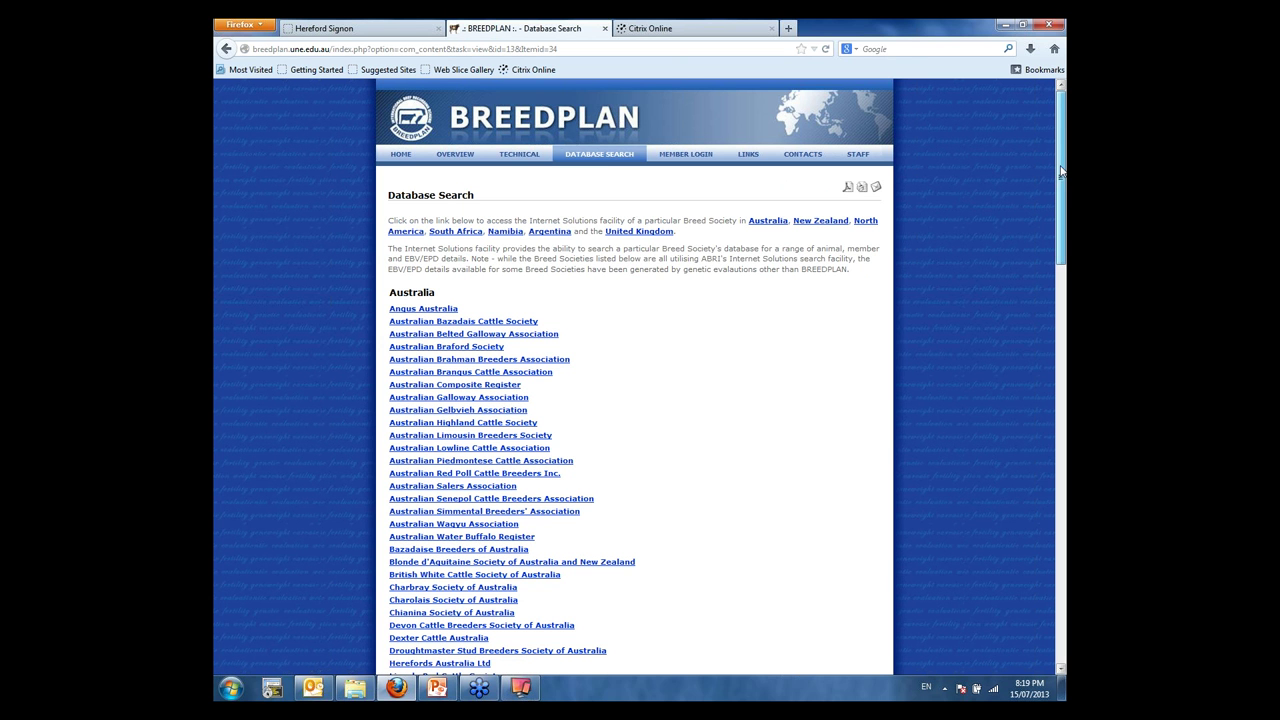
pyautogui.moveTo(1061, 172)
pyautogui.mouseDown()
pyautogui.moveTo(1058, 521)
pyautogui.moveTo(1058, 192)
pyautogui.mouseUp()
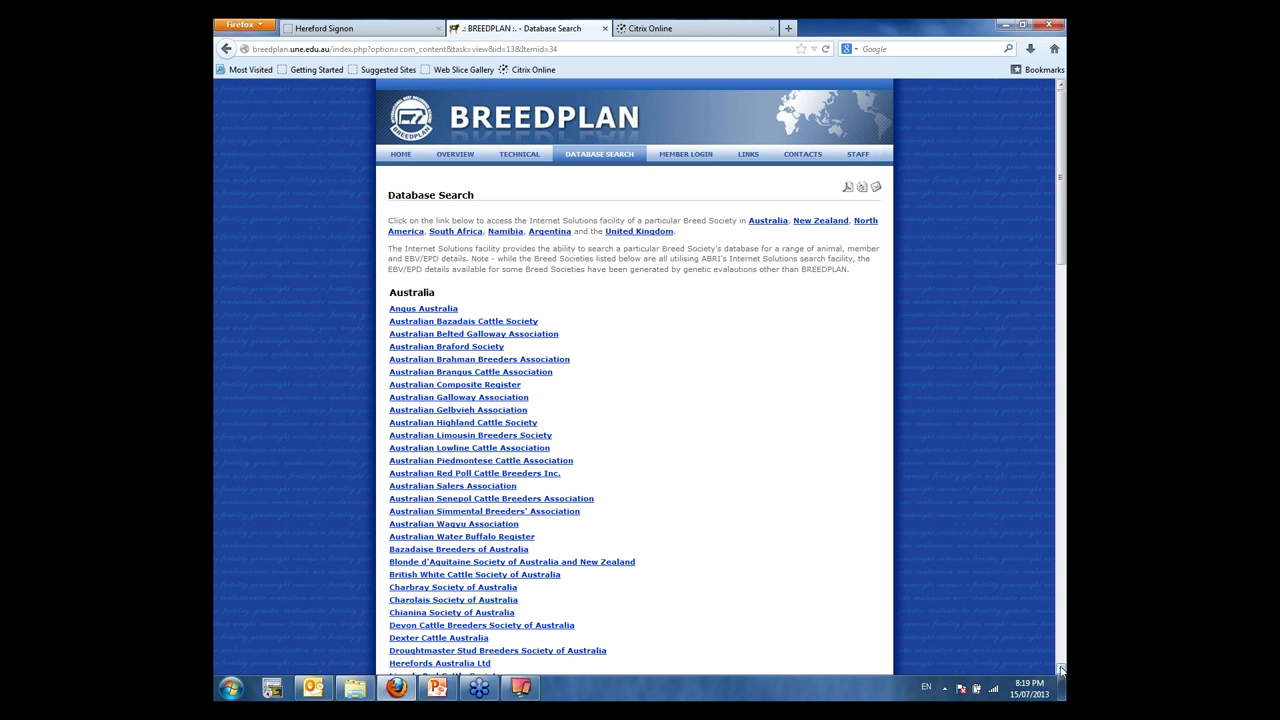
pyautogui.scroll(-3, 1062, 670)
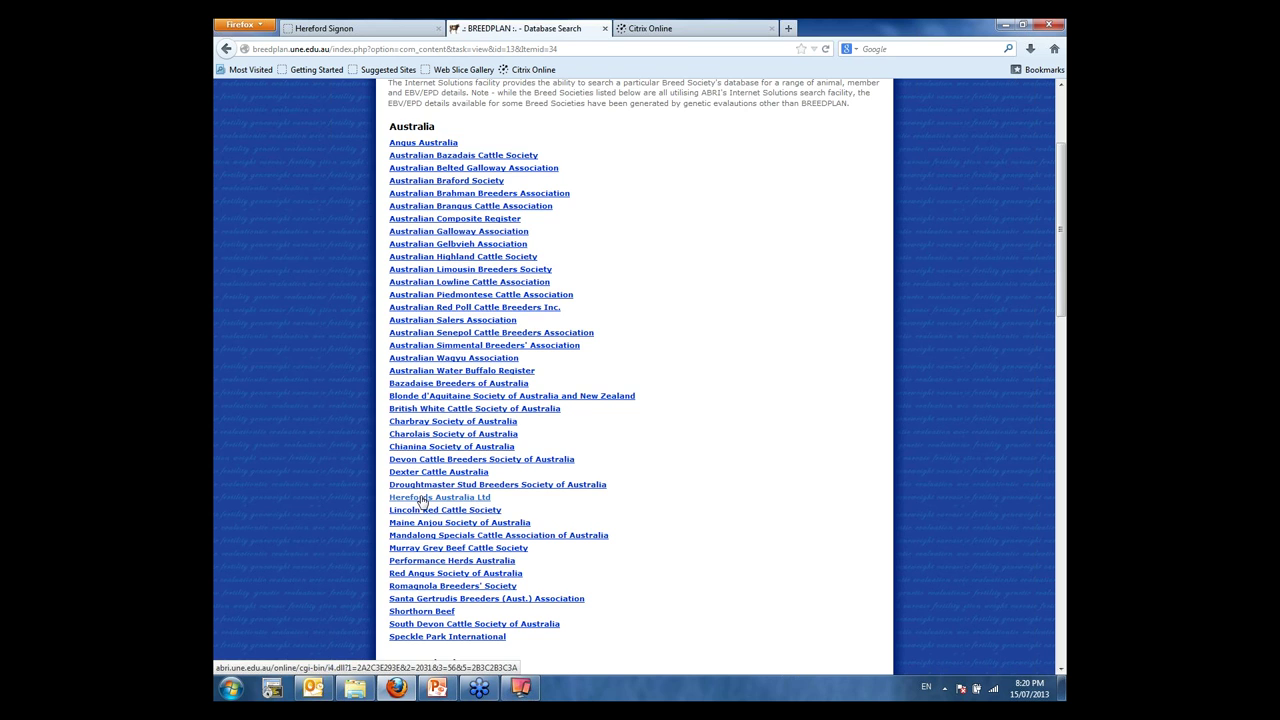
pyautogui.click(421, 498)
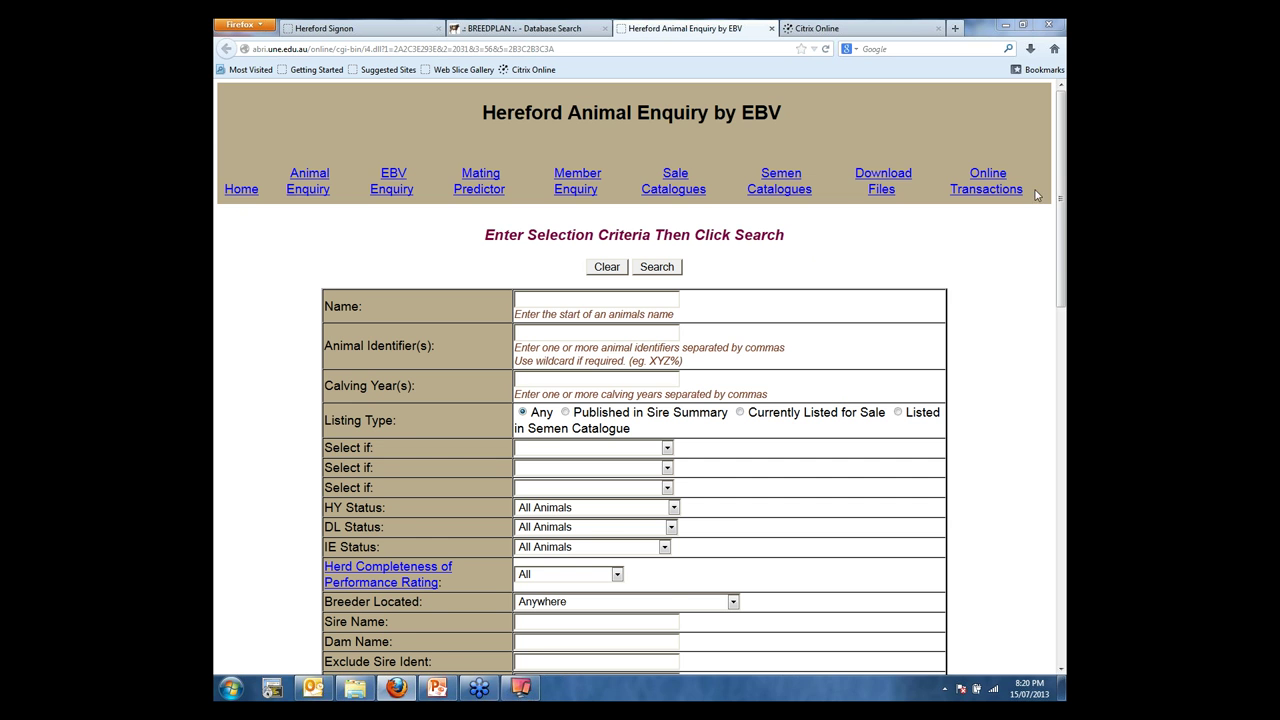
# Step: Look through the selection criteria, trait ranges and sort options of the Hereford Animal Enquiry by EBV form
pyautogui.scroll(-1, 1058, 224)
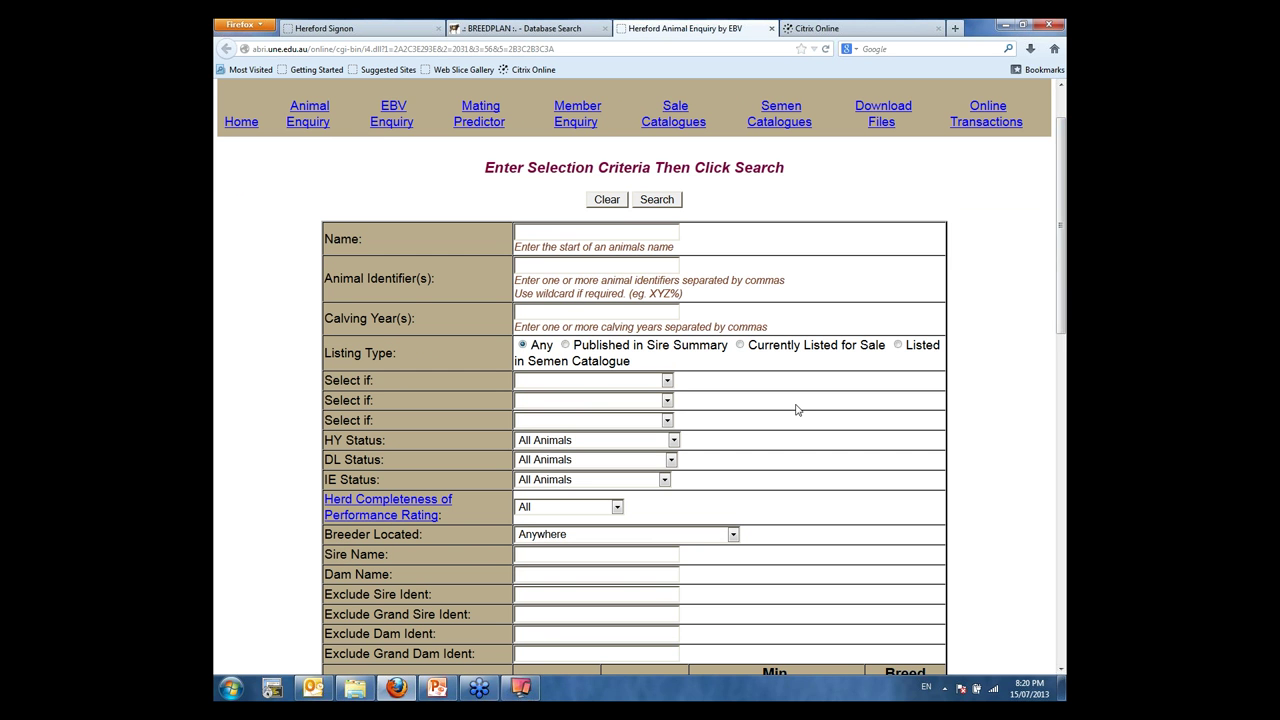
pyautogui.scroll(-4, 797, 409)
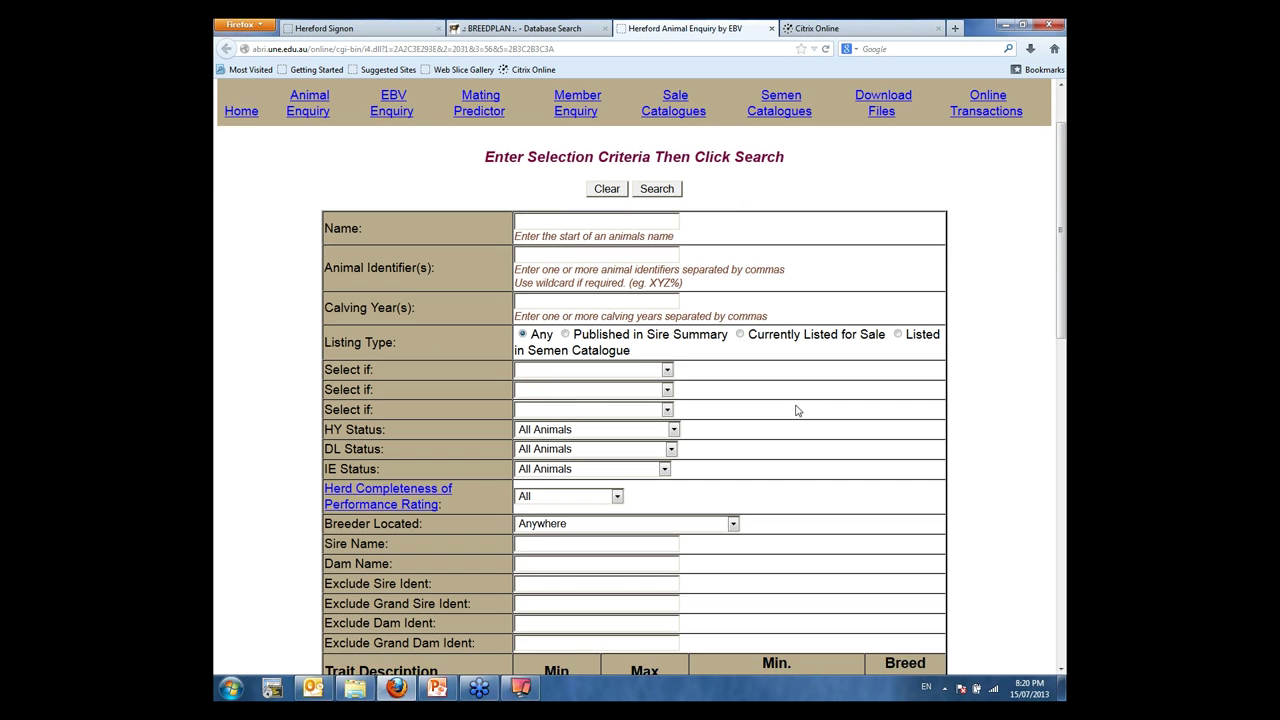
pyautogui.scroll(-6, 797, 409)
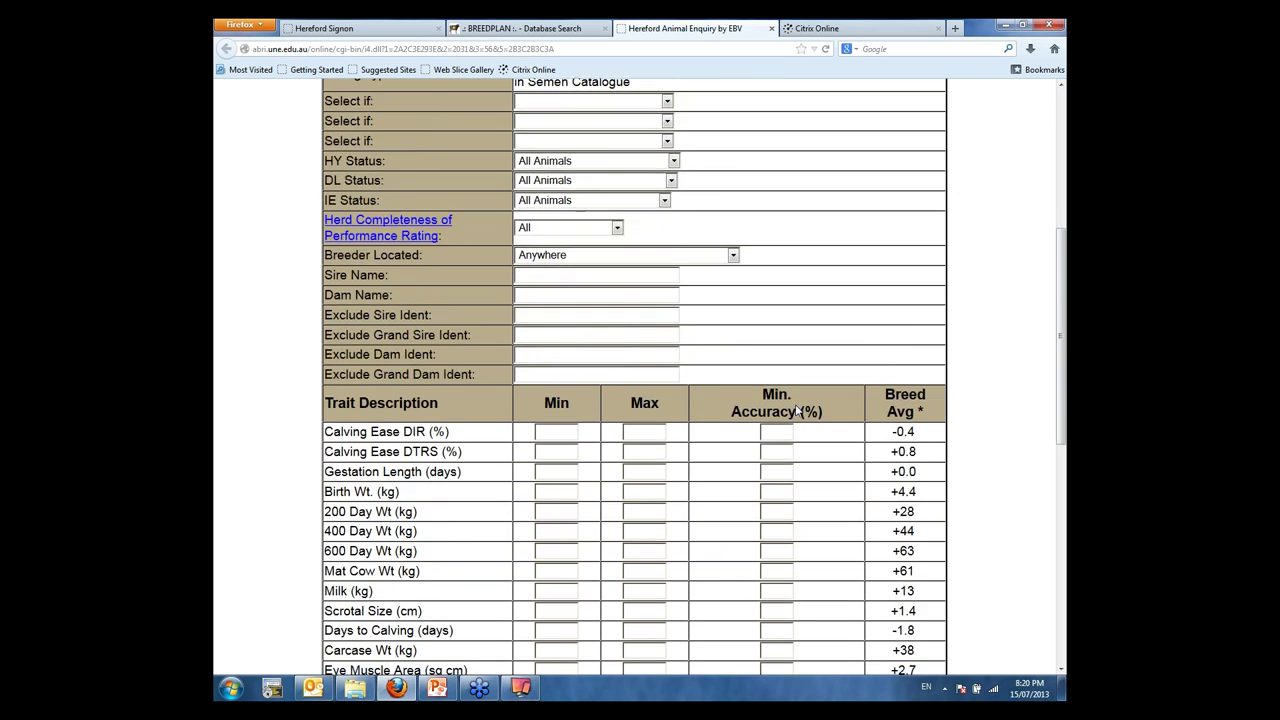
pyautogui.scroll(-2, 797, 409)
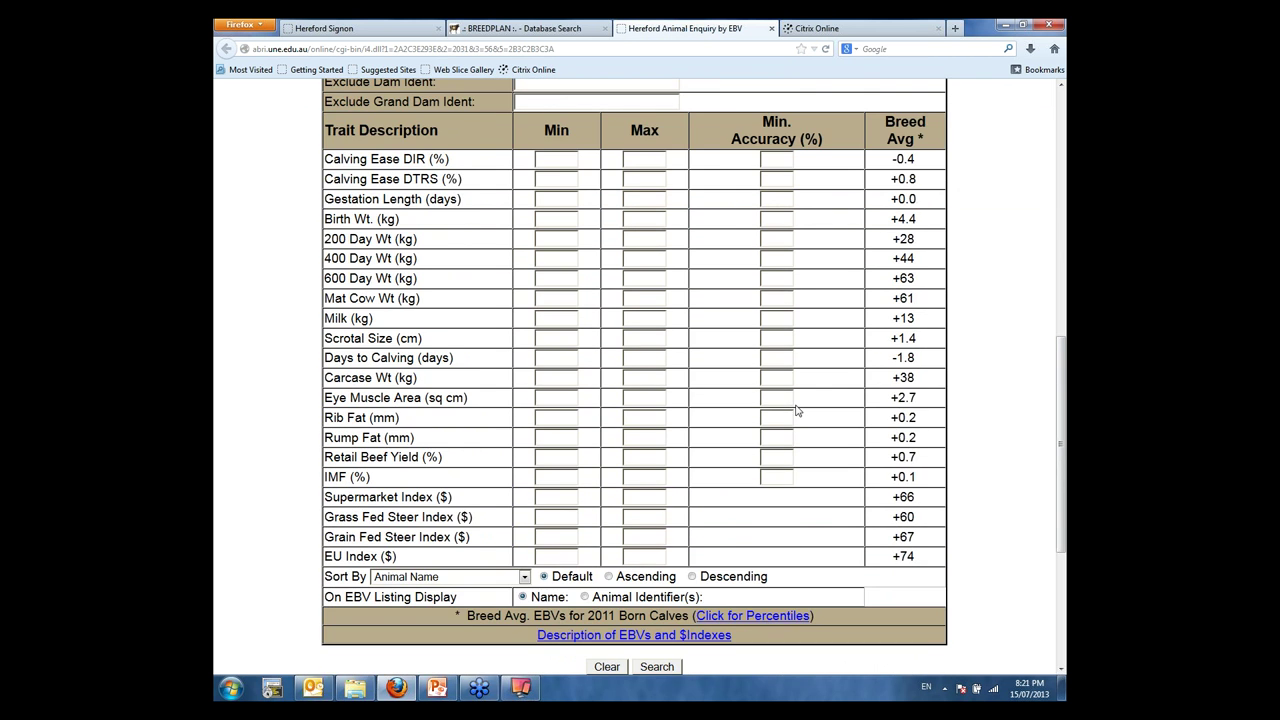
pyautogui.scroll(2, 797, 409)
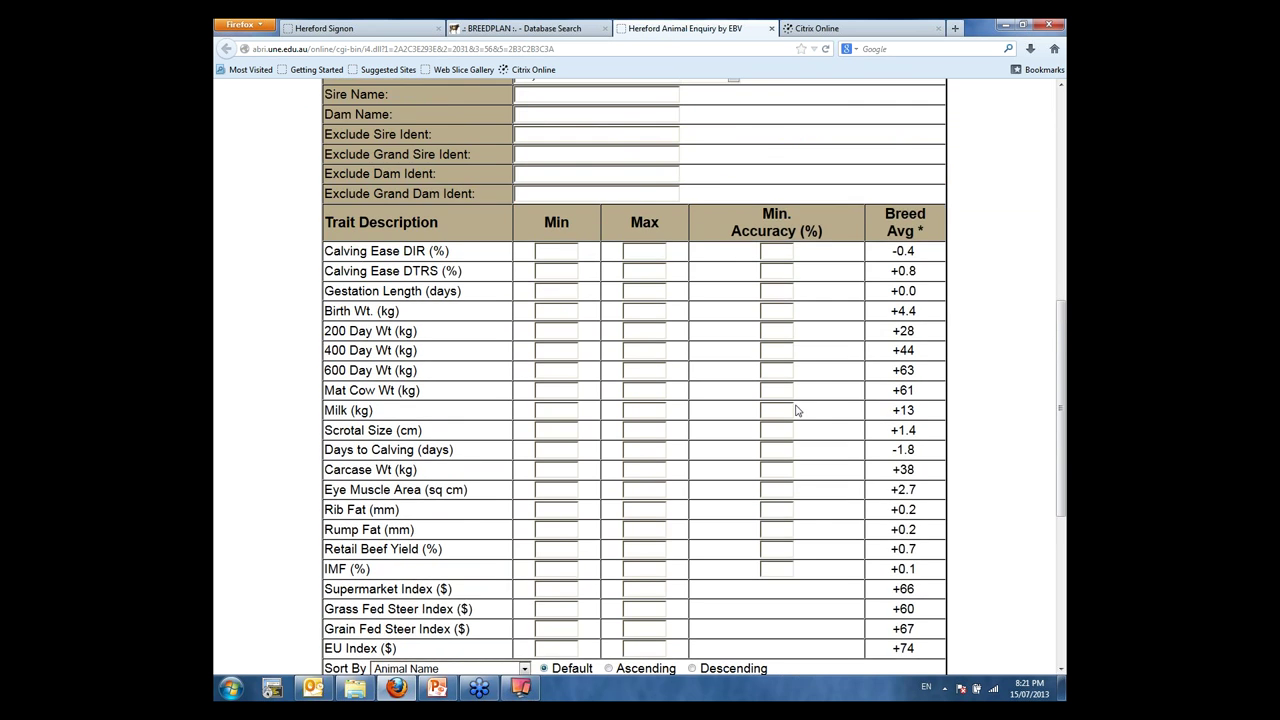
pyautogui.scroll(6, 797, 409)
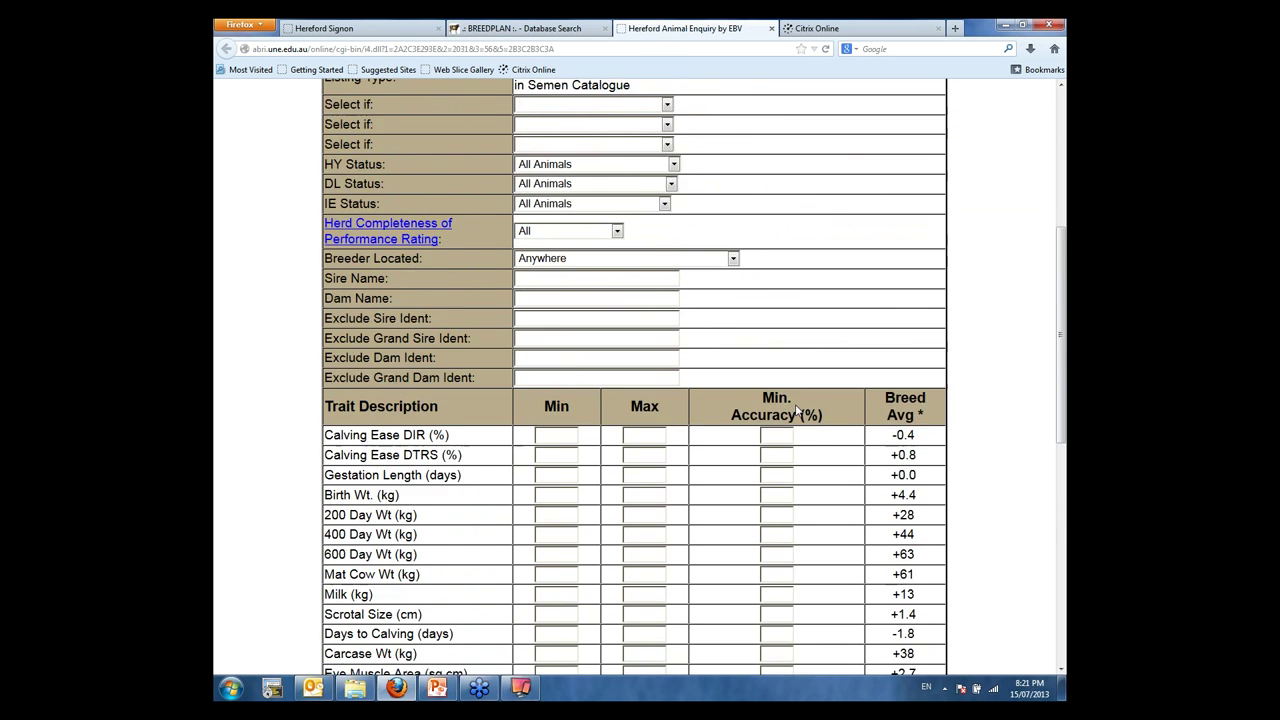
pyautogui.scroll(5, 797, 409)
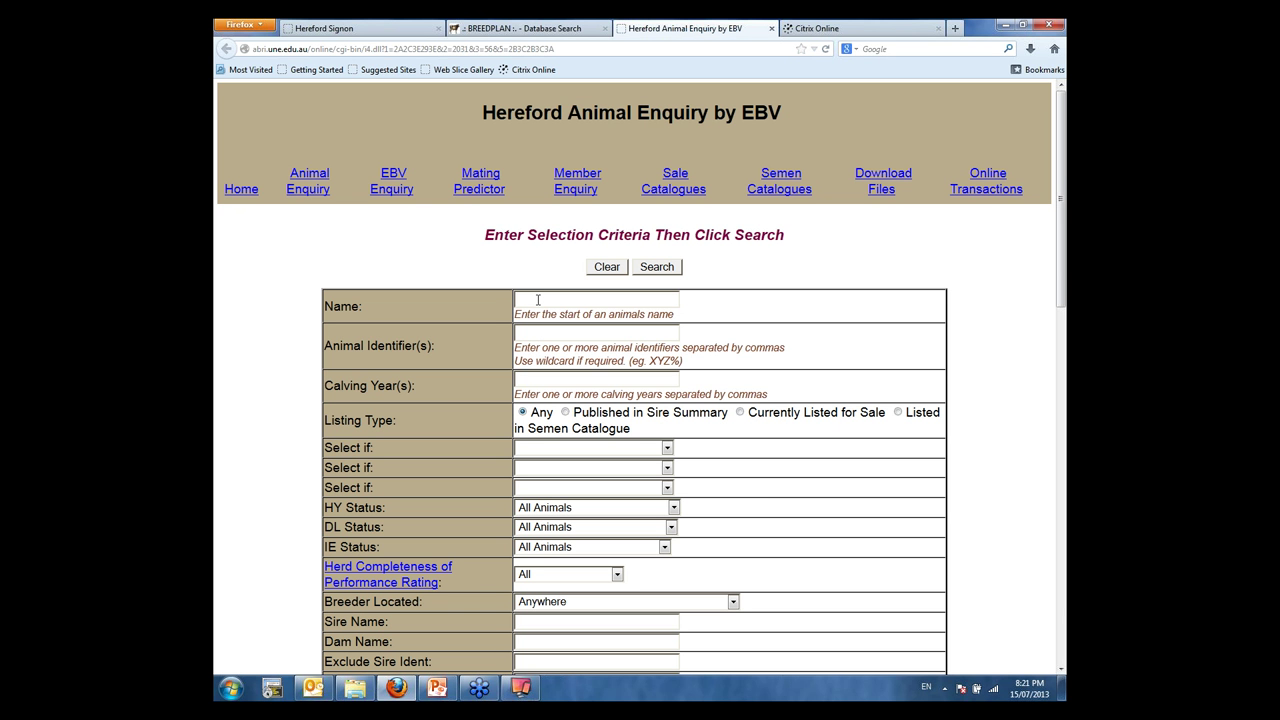
# Step: Search for the animal named WIRRUNA FORT F382 and open its details from the enlarged listing
pyautogui.write('wirrina fort f382')
pyautogui.click(662, 269)
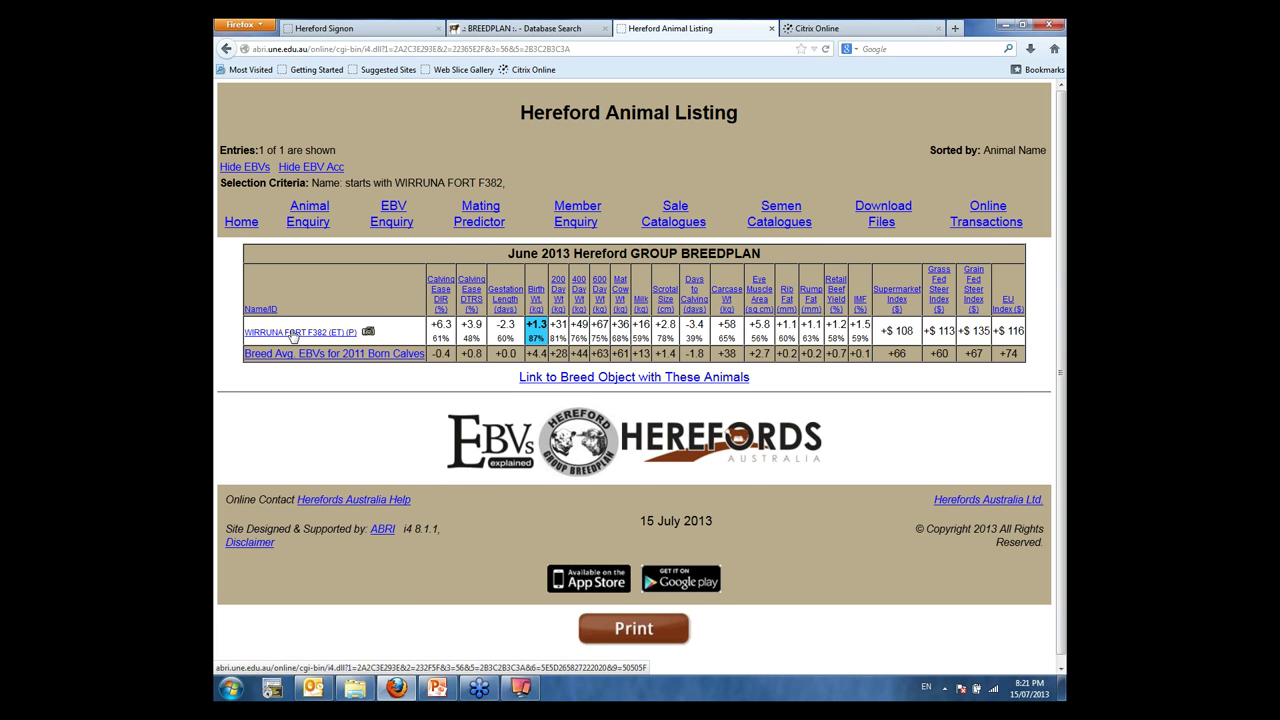
pyautogui.hotkey('ctrl', '+')
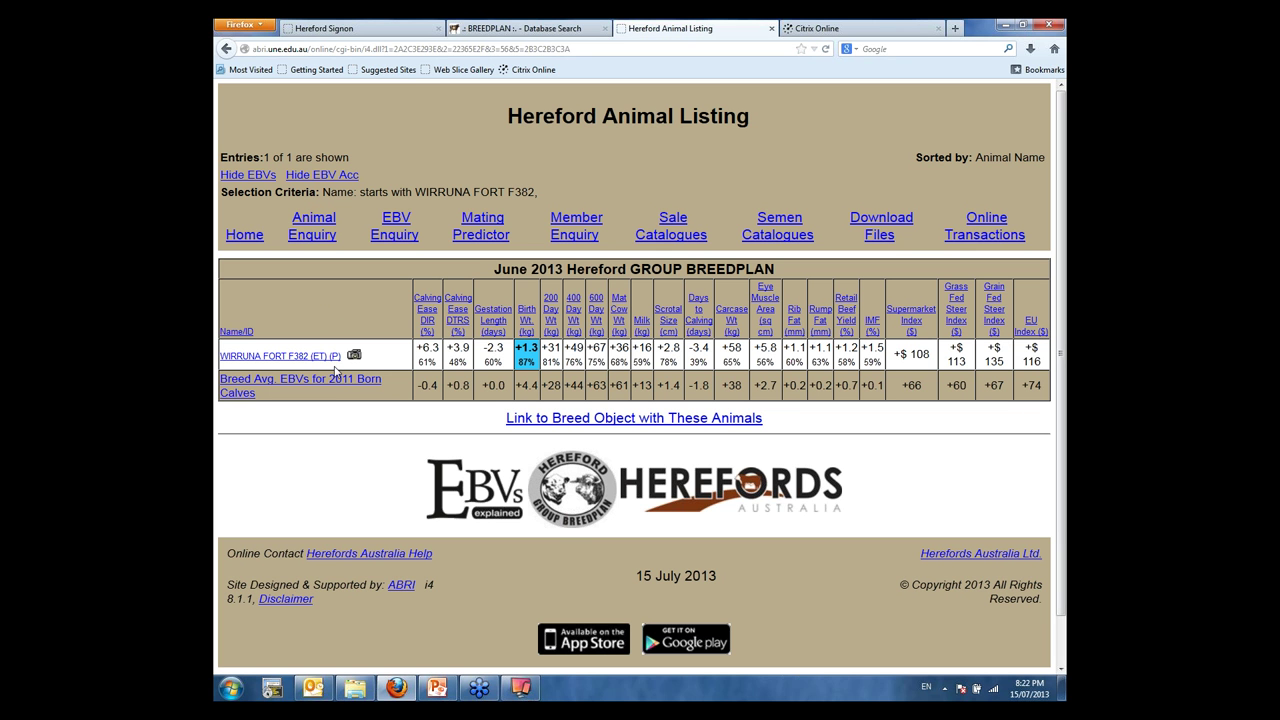
pyautogui.click(284, 362)
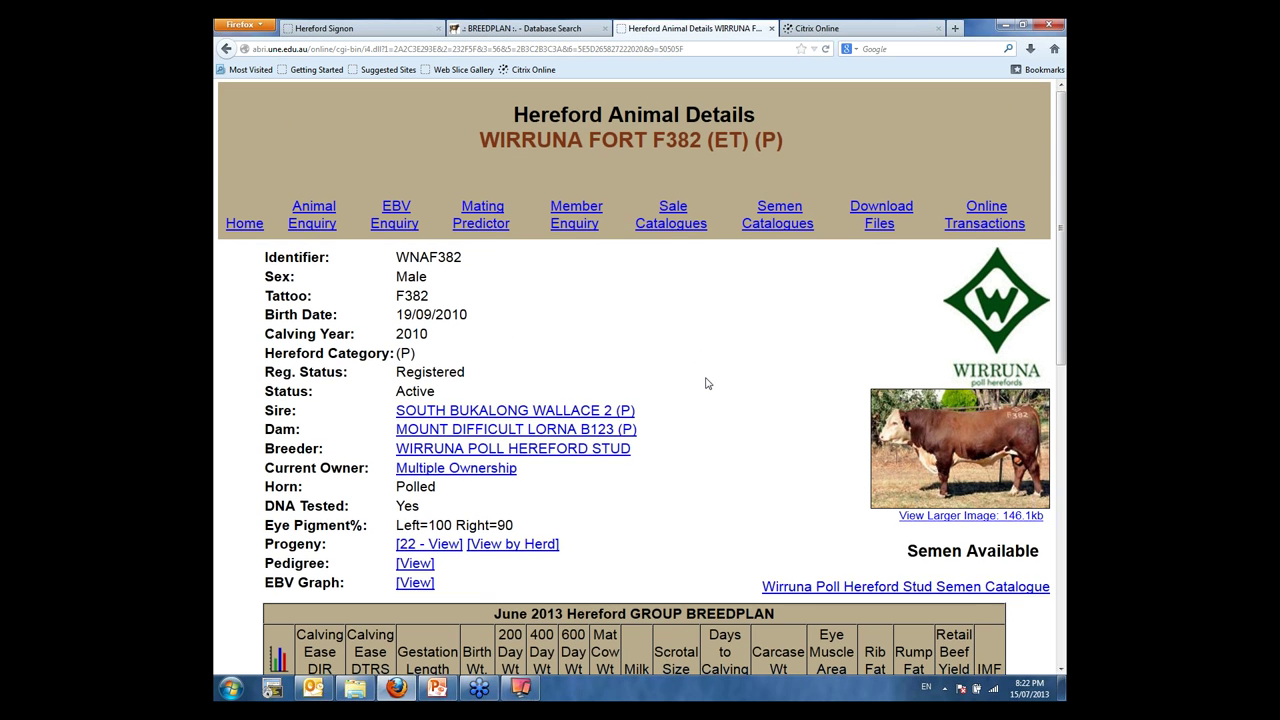
# Step: View the bull's multiple ownership and the member details of Wirruna Poll Hereford Stud, and return to the animal details
pyautogui.scroll(-2, 706, 383)
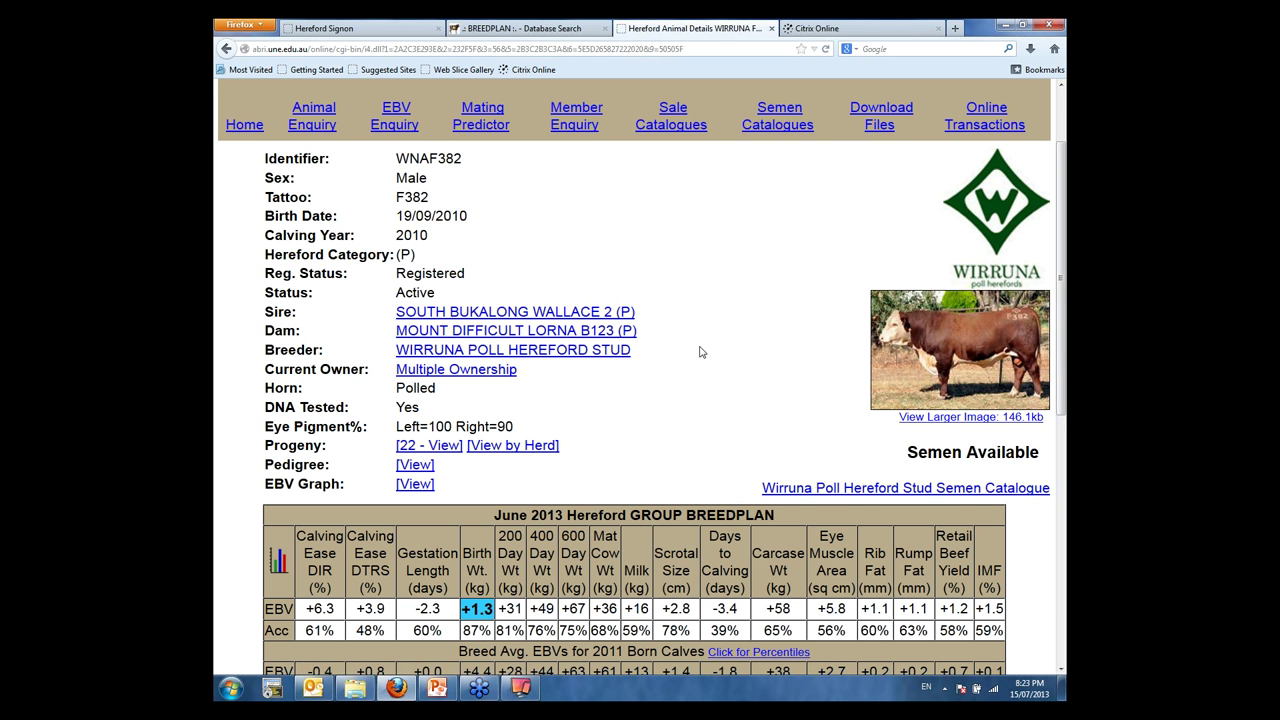
pyautogui.click(470, 372)
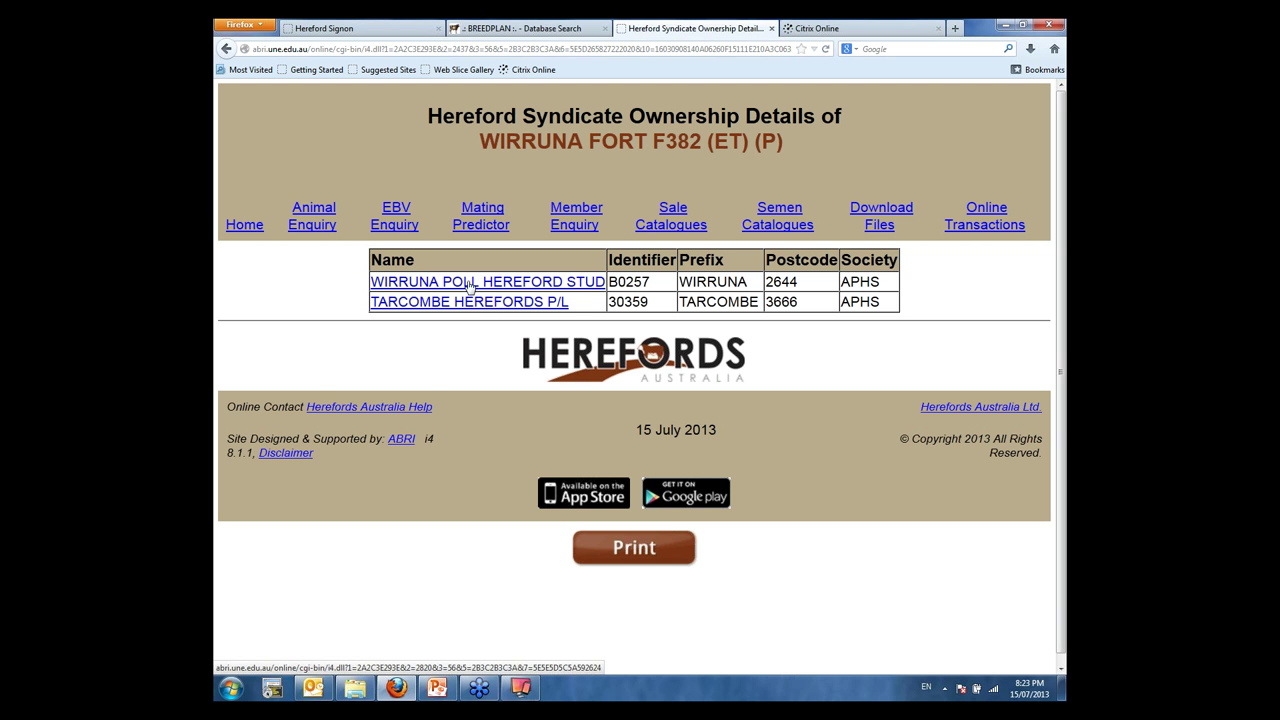
pyautogui.click(499, 284)
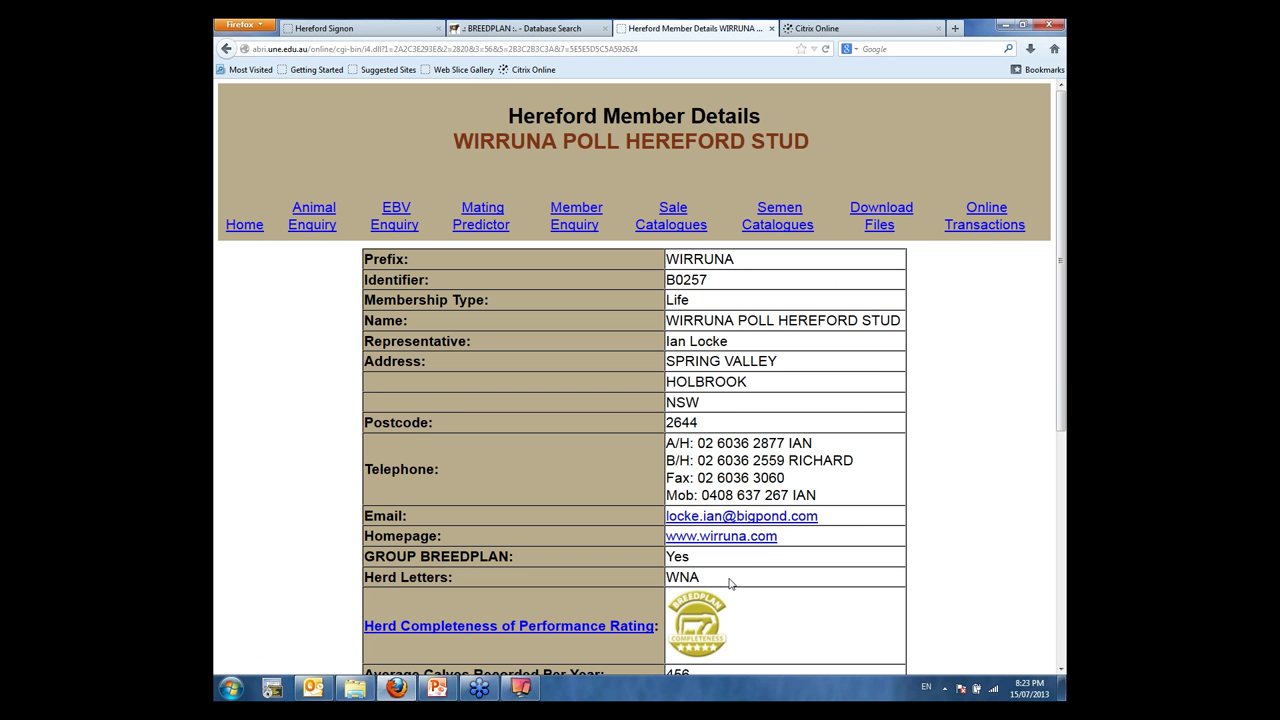
pyautogui.click(227, 50)
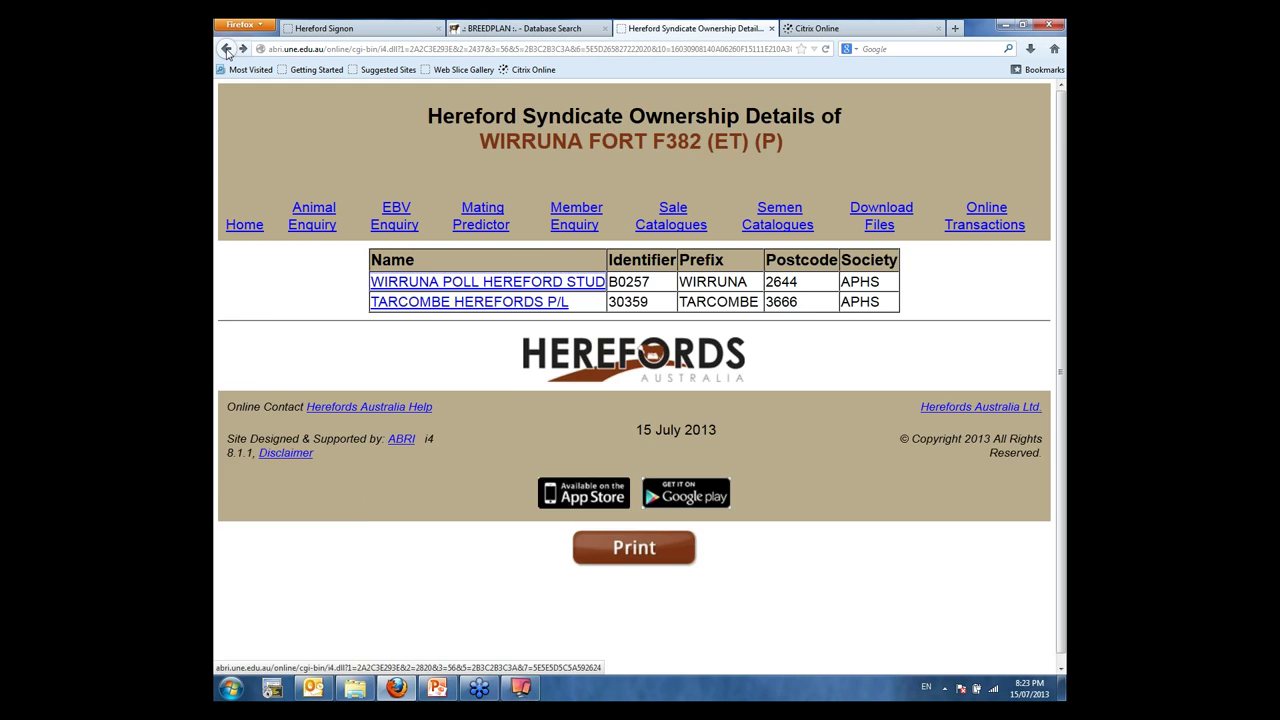
pyautogui.click(227, 50)
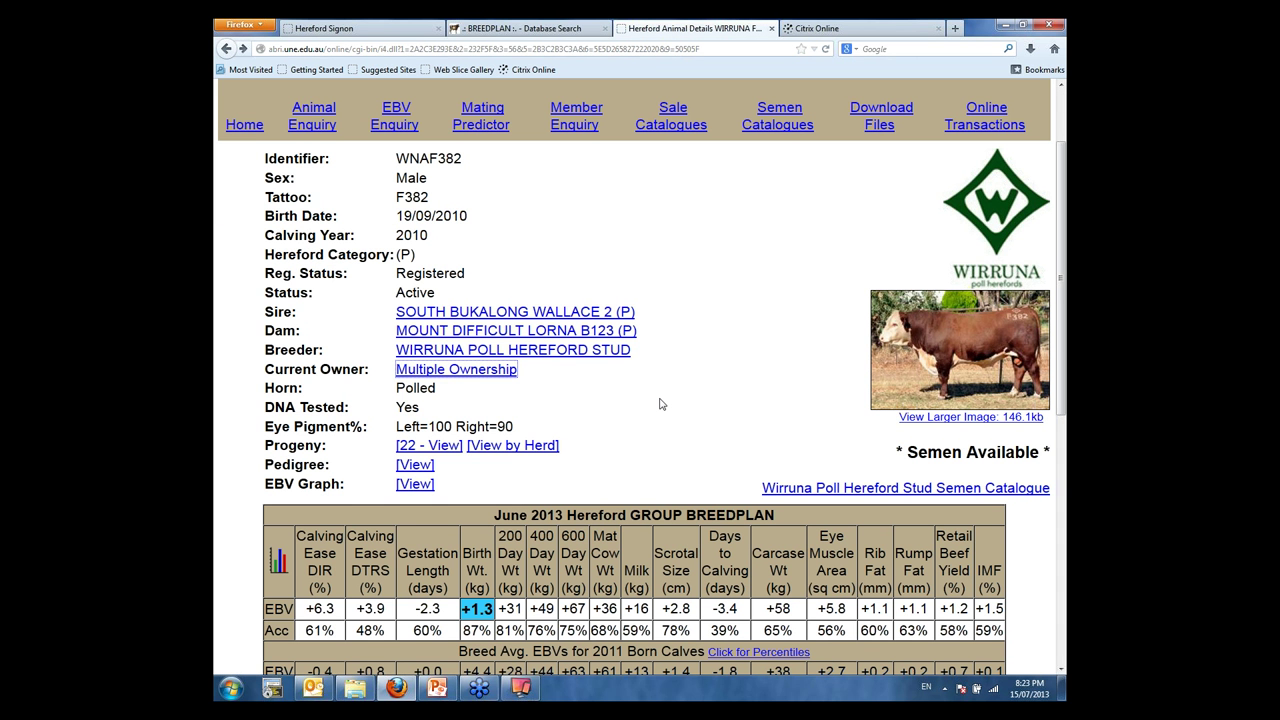
# Step: View the bull's full progeny listing, check its entry range, and return to the animal details
pyautogui.scroll(-2, 410, 348)
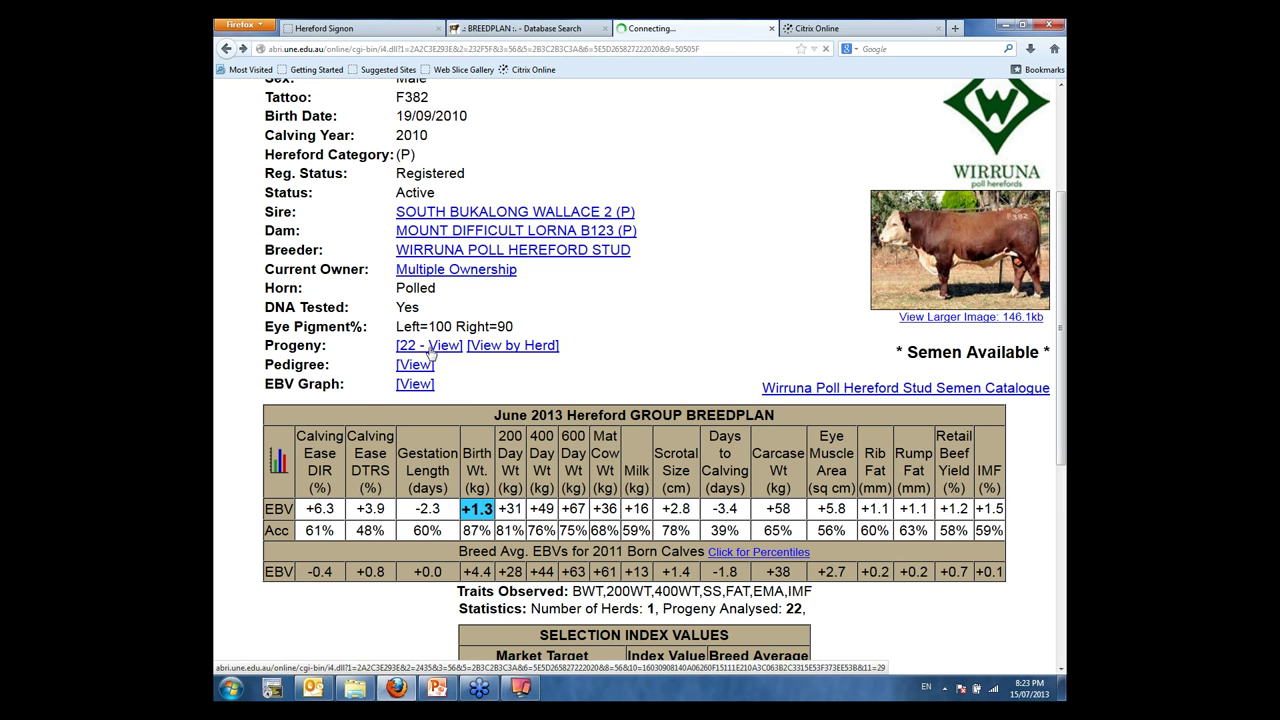
pyautogui.click(428, 348)
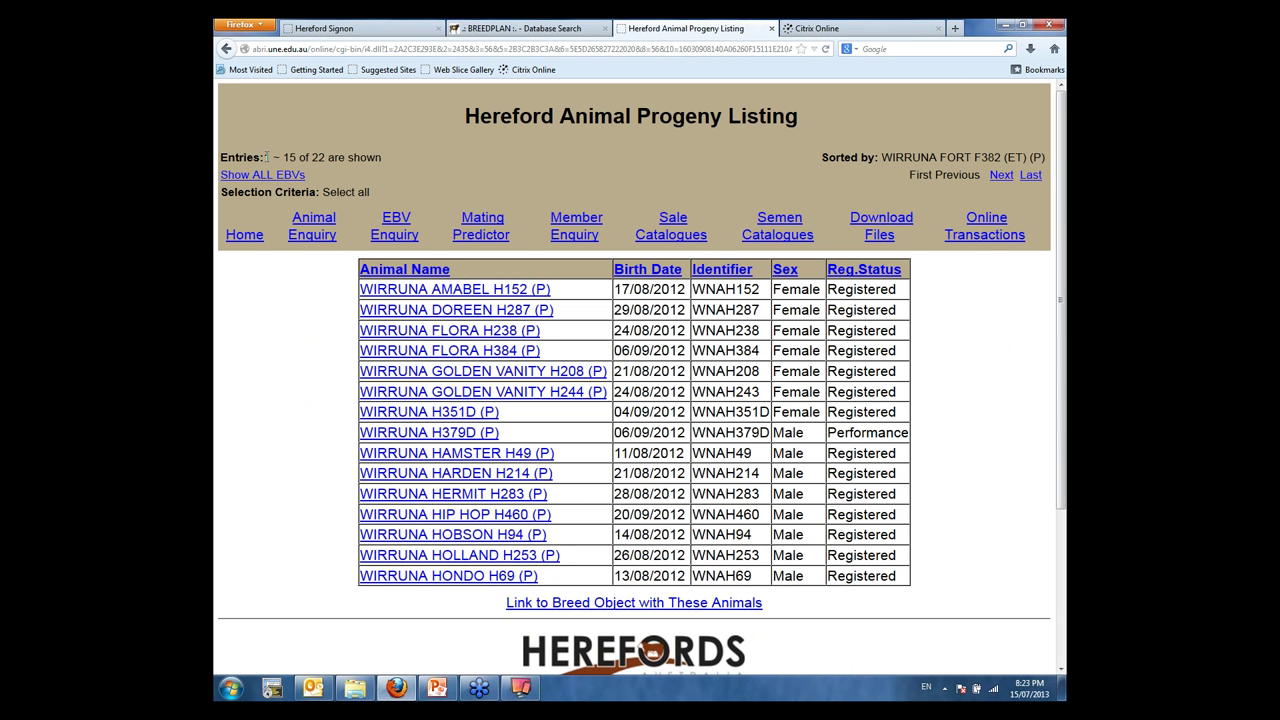
pyautogui.moveTo(265, 157); pyautogui.dragTo(319, 157)
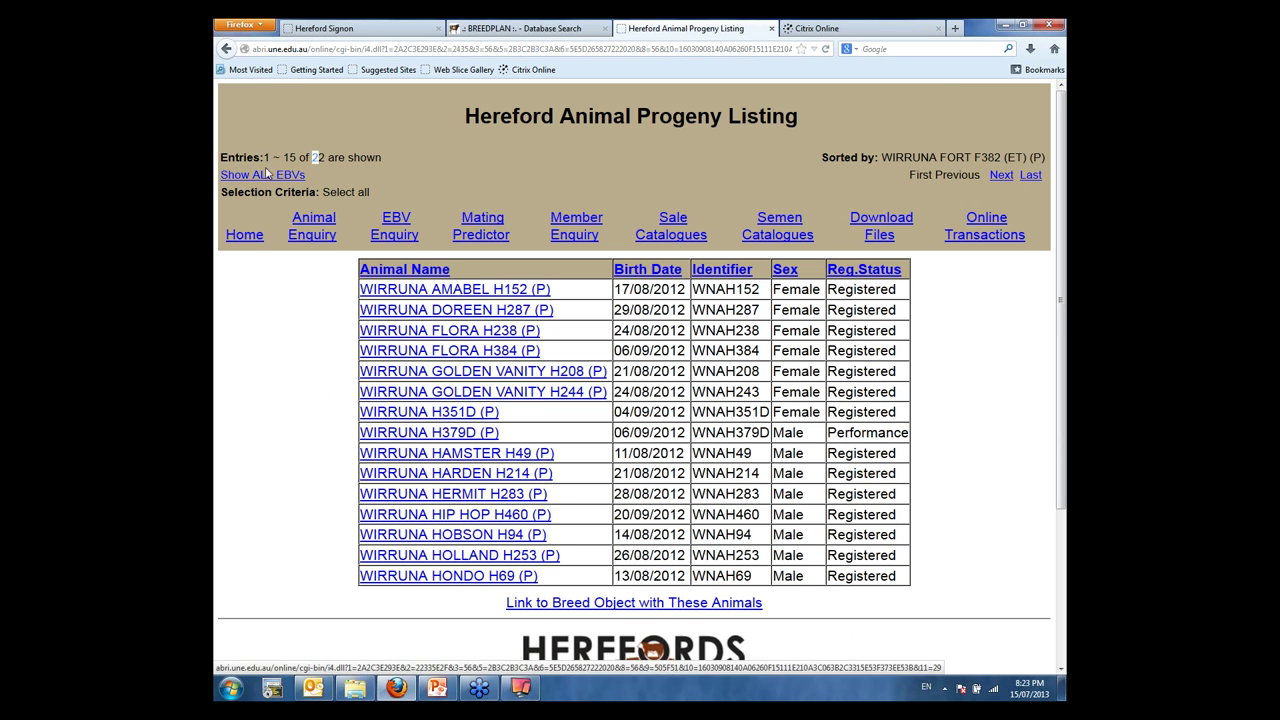
pyautogui.click(227, 50)
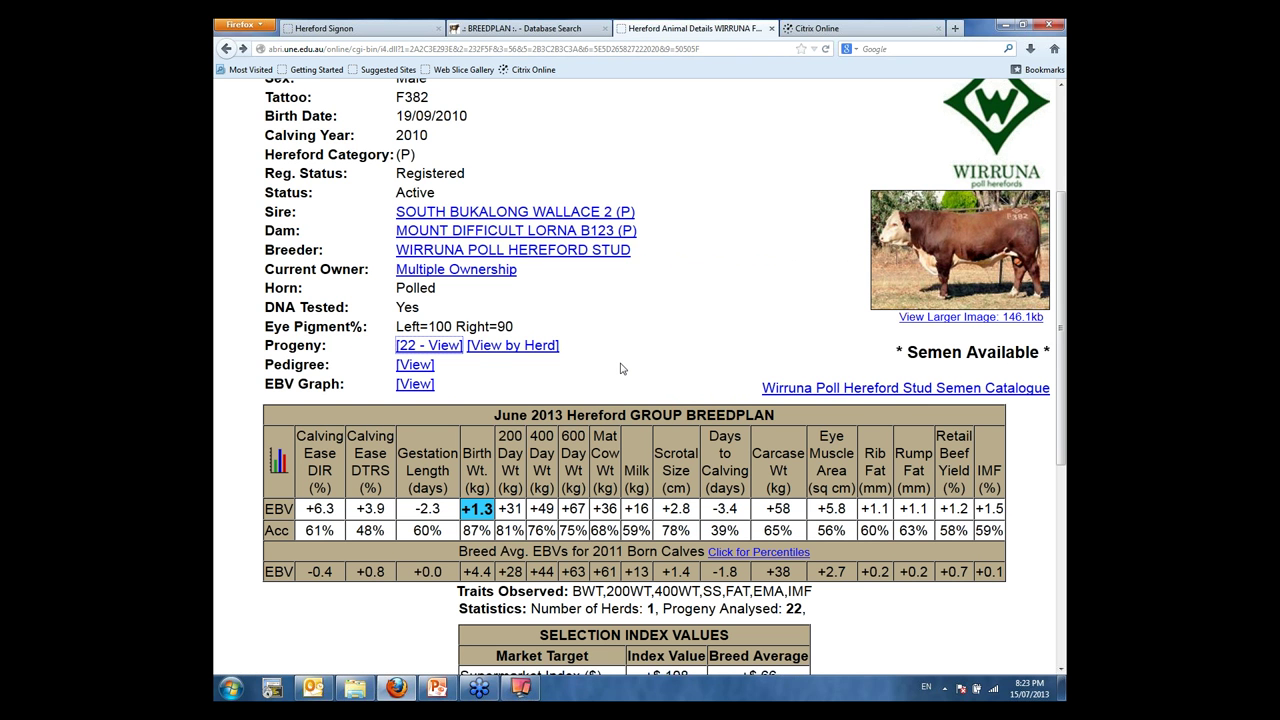
# Step: Examine the pedigree of WIRRUNA FORT F382 on both the sire and dam sides, and return to the animal details
pyautogui.click(410, 366)
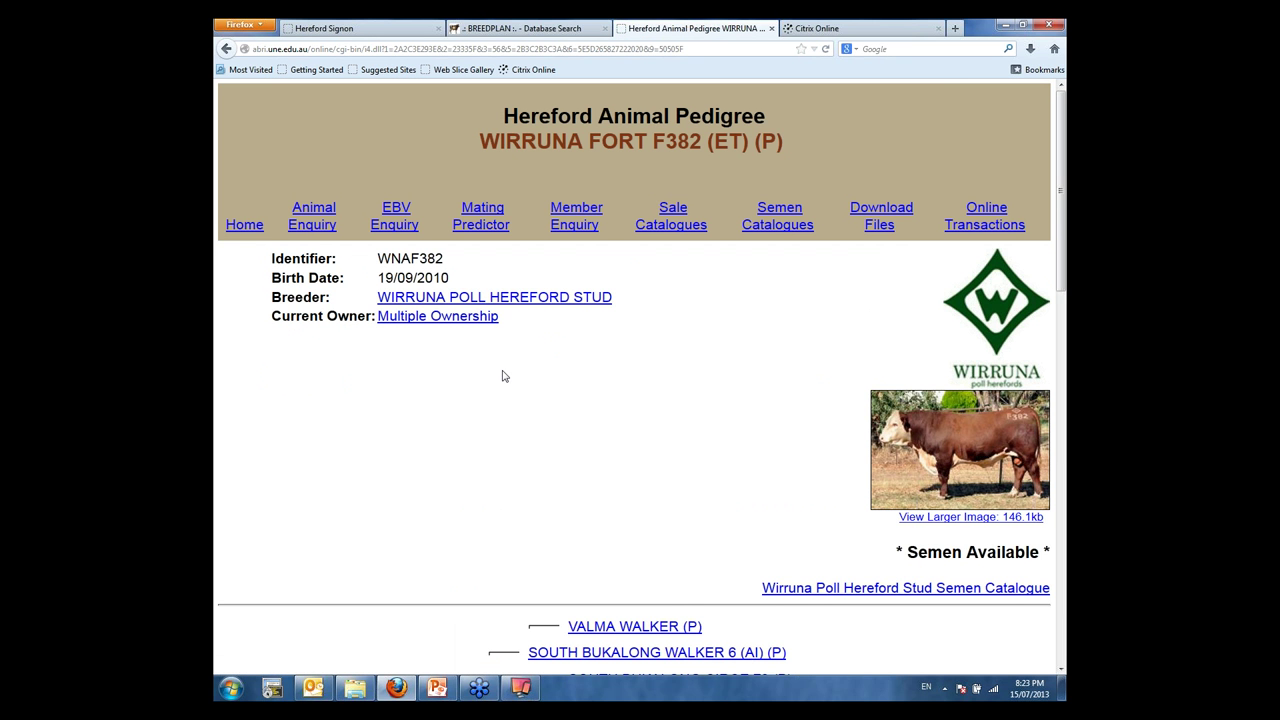
pyautogui.scroll(-2, 504, 376)
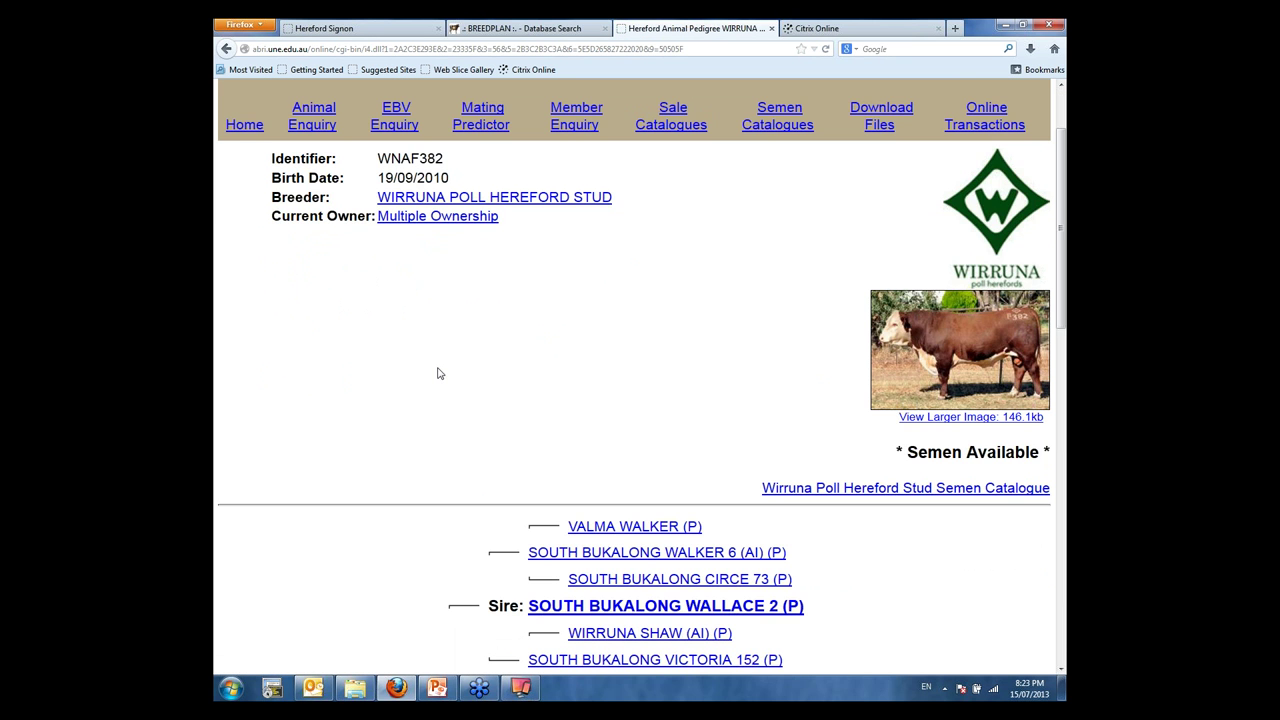
pyautogui.scroll(-6, 437, 372)
pyautogui.scroll(-2, 438, 368)
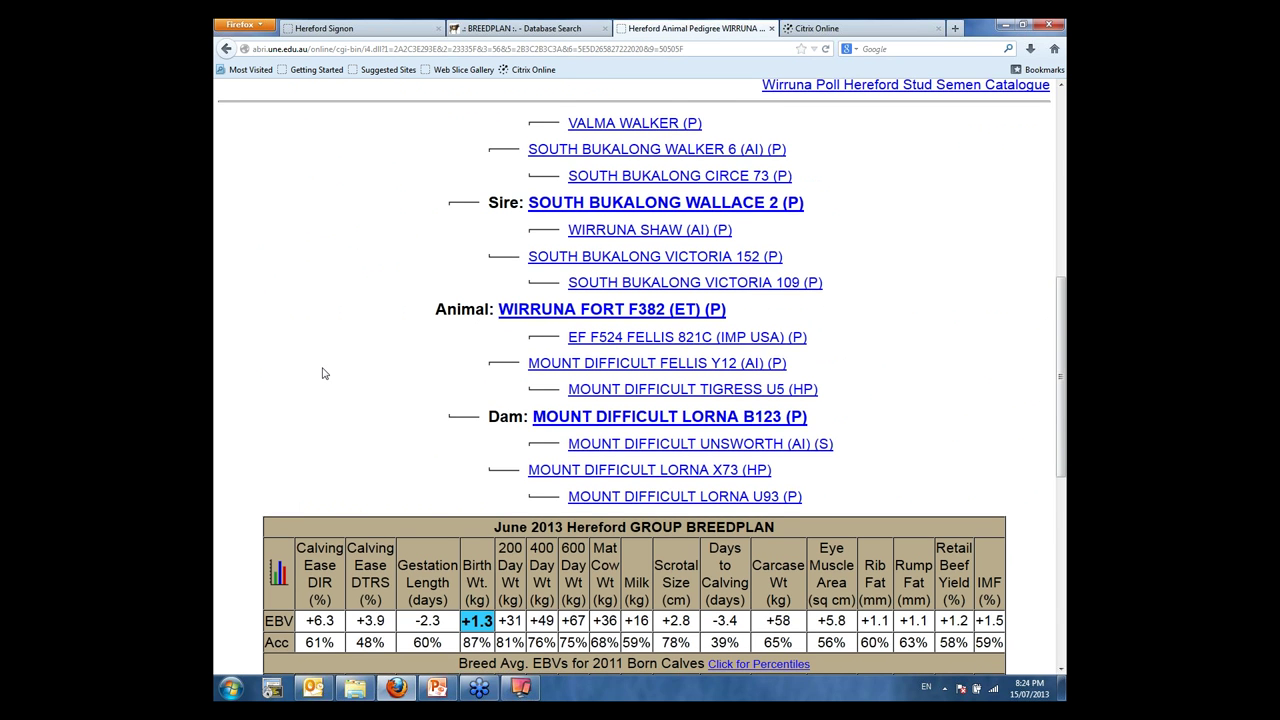
pyautogui.scroll(-2, 340, 290)
pyautogui.scroll(5, 335, 150)
pyautogui.hotkey('alt', 'Left')
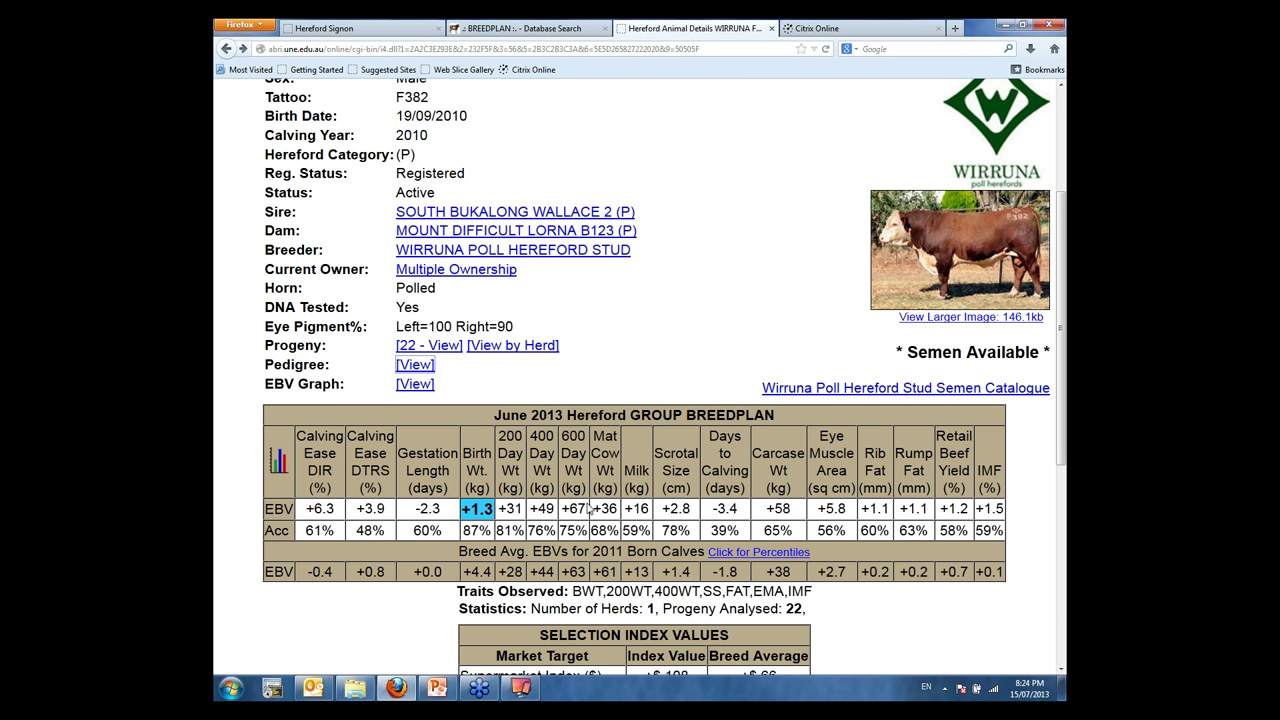
# Step: Review the Traits Observed and the herd and progeny statistics below the bull's EBV table, highlighting them
pyautogui.scroll(2, 589, 509)
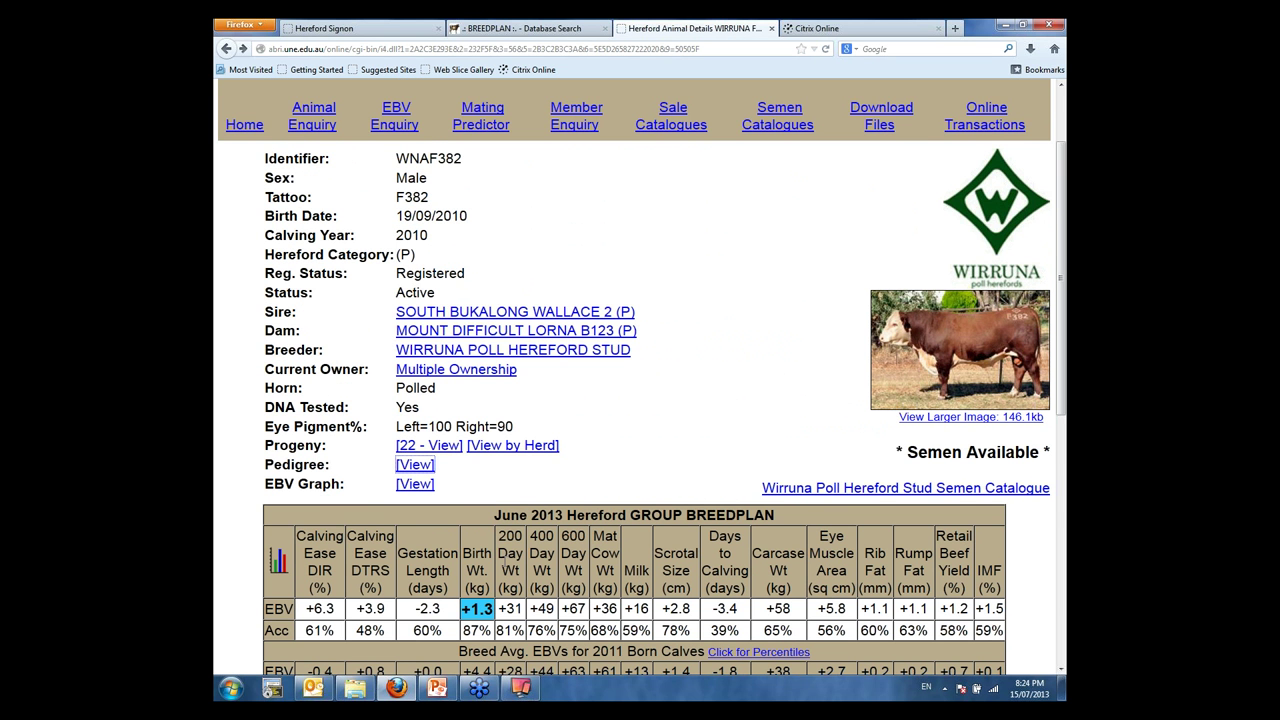
pyautogui.scroll(-4, 464, 491)
pyautogui.moveTo(464, 491); pyautogui.dragTo(848, 535)
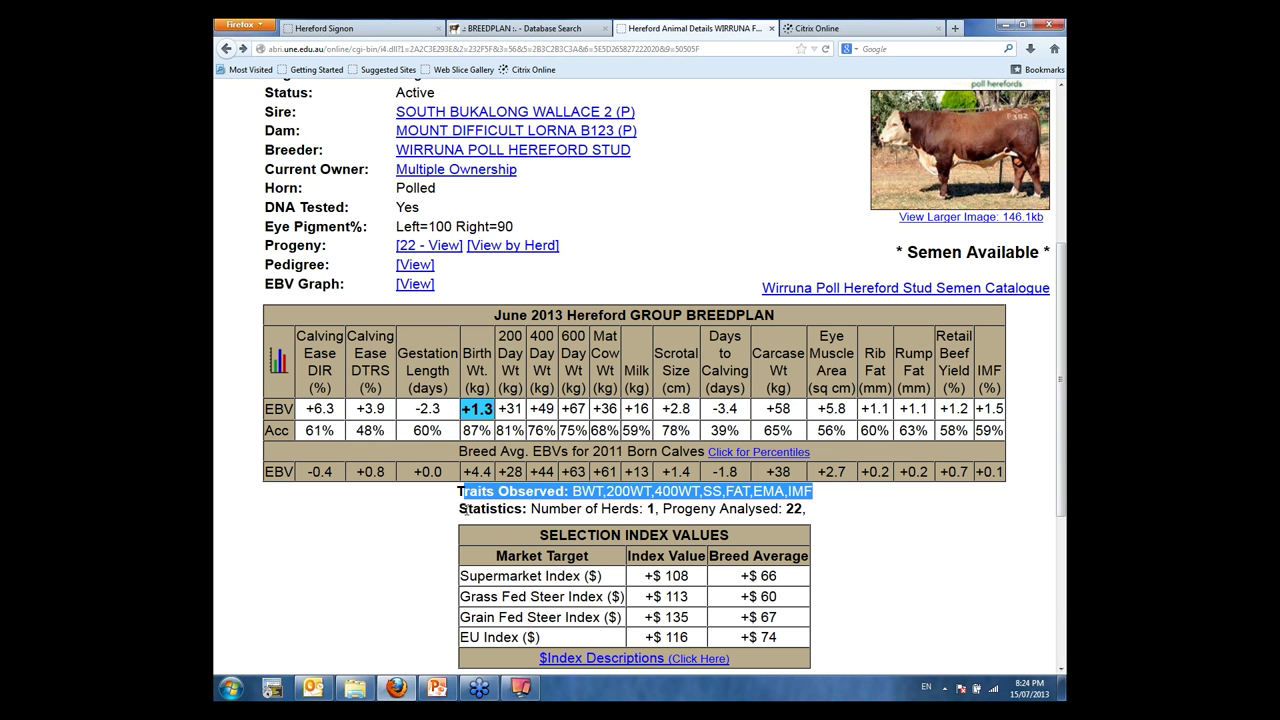
pyautogui.moveTo(645, 509); pyautogui.dragTo(654, 509)
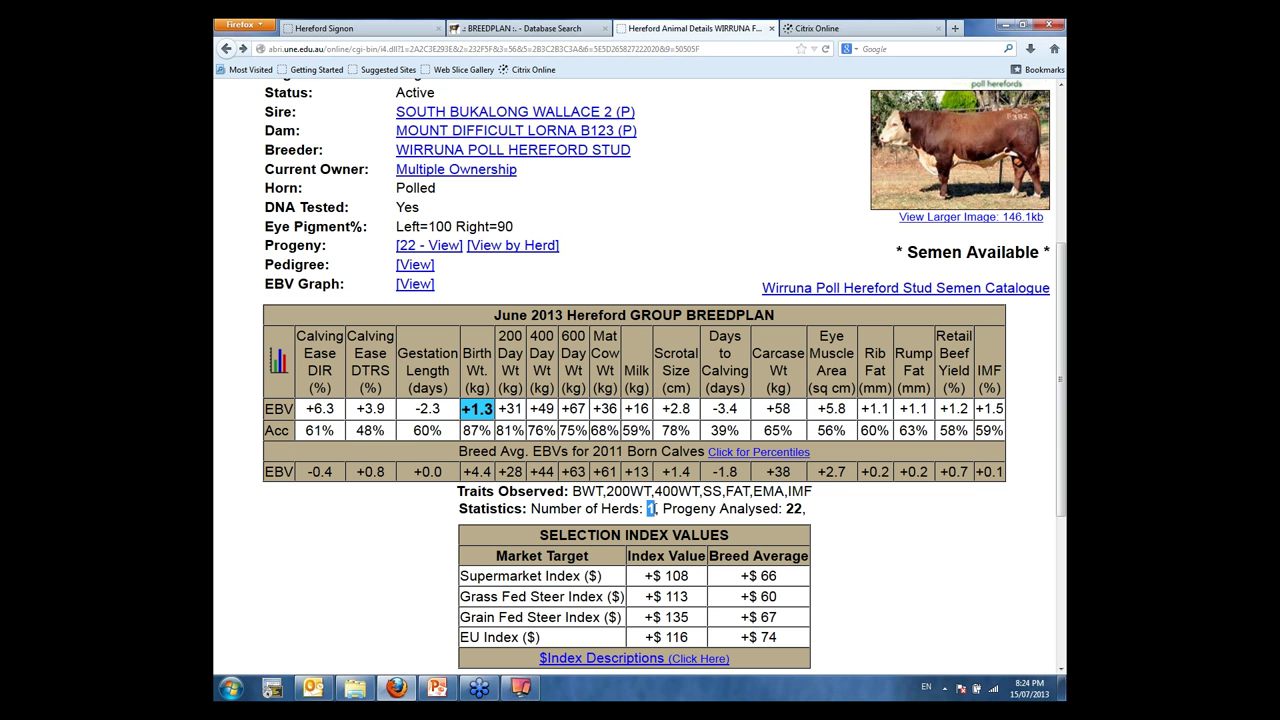
pyautogui.click(793, 510)
pyautogui.scroll(2, 892, 608)
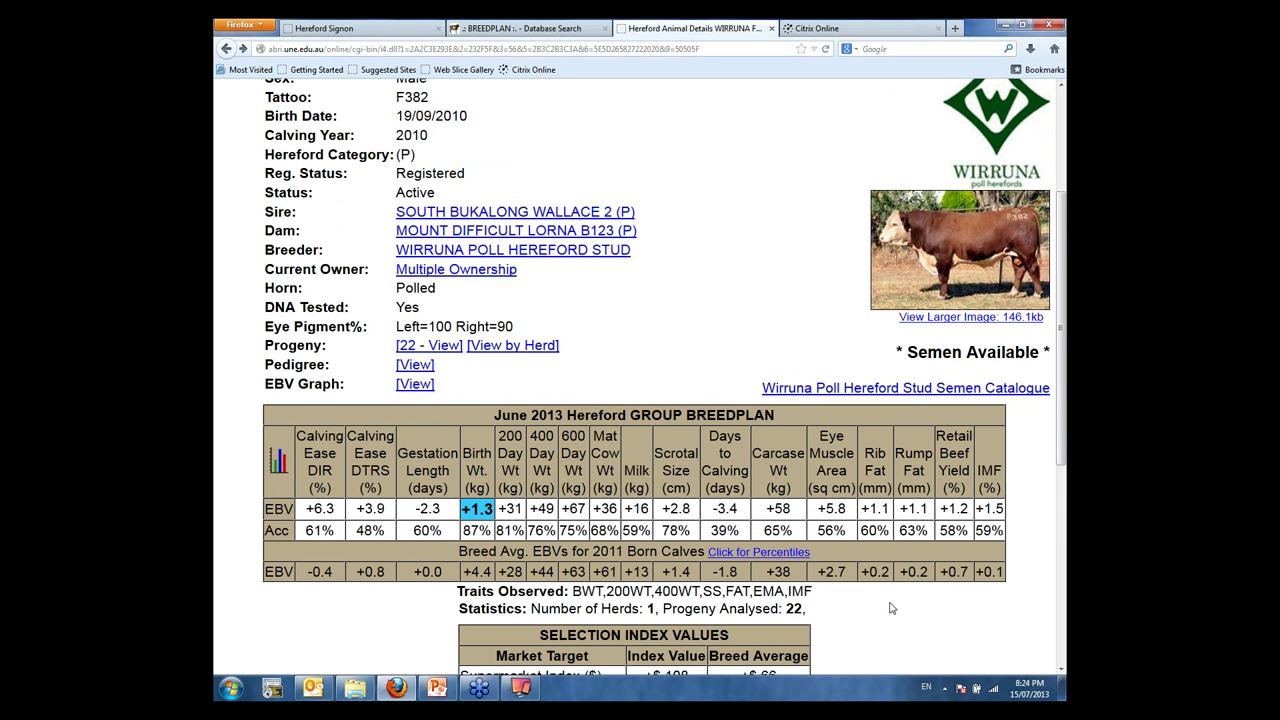
# Step: Review the bull's Selection Index Values against the breed averages, and return to the top of the animal details
pyautogui.scroll(-4, 892, 608)
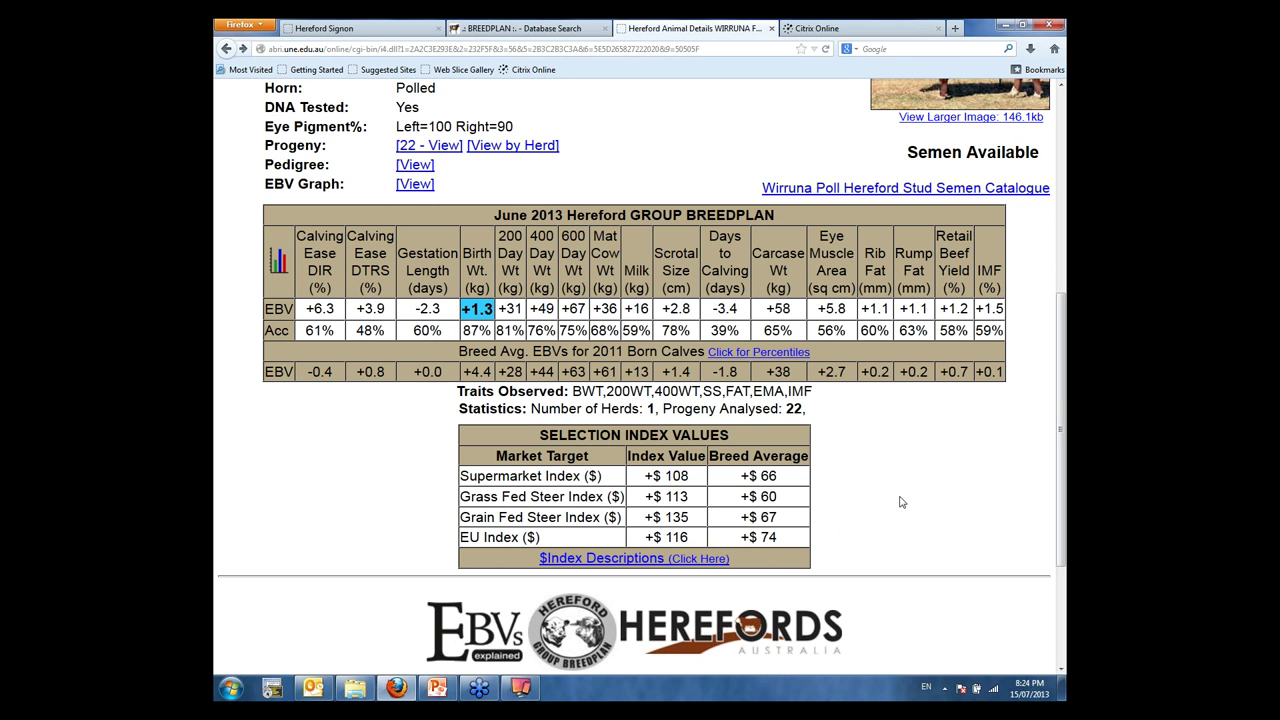
pyautogui.scroll(6, 900, 502)
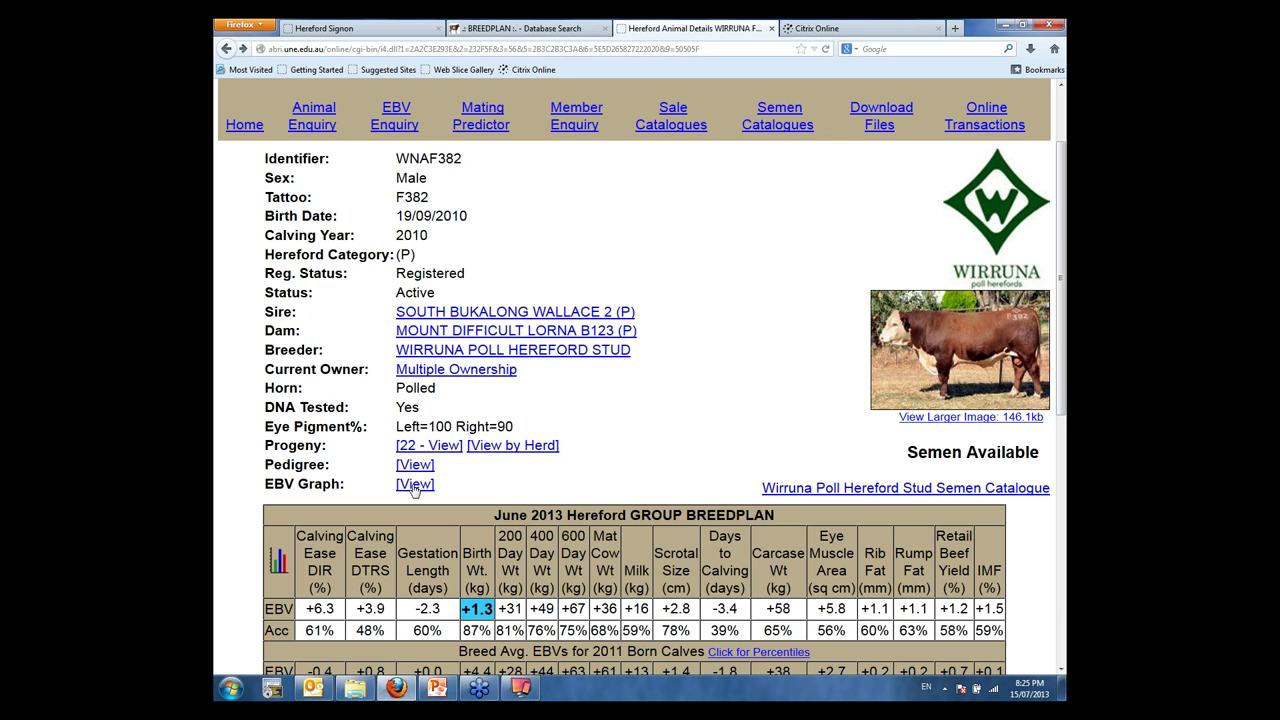
pyautogui.scroll(2, 414, 488)
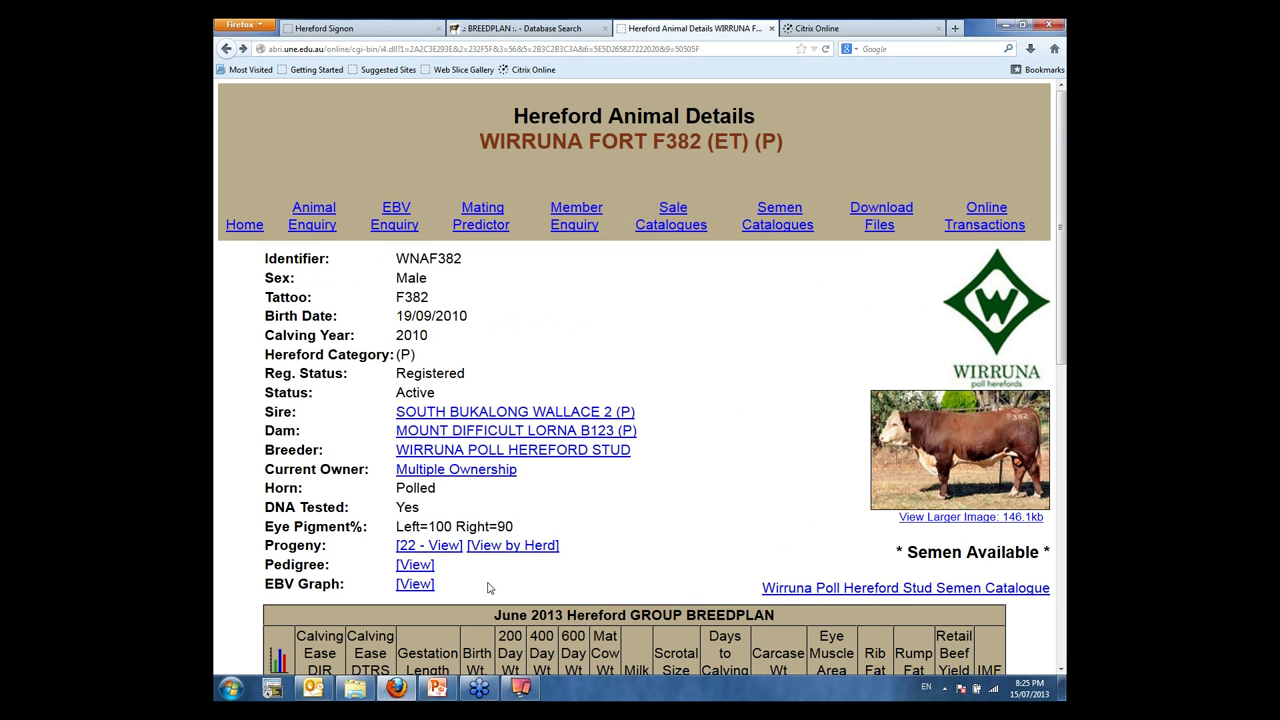
# Step: View the bull's EBV percentile graph, switch it to the EBV Standard Error Graph, and return to the animal details
pyautogui.scroll(-2, 490, 588)
pyautogui.click(416, 486)
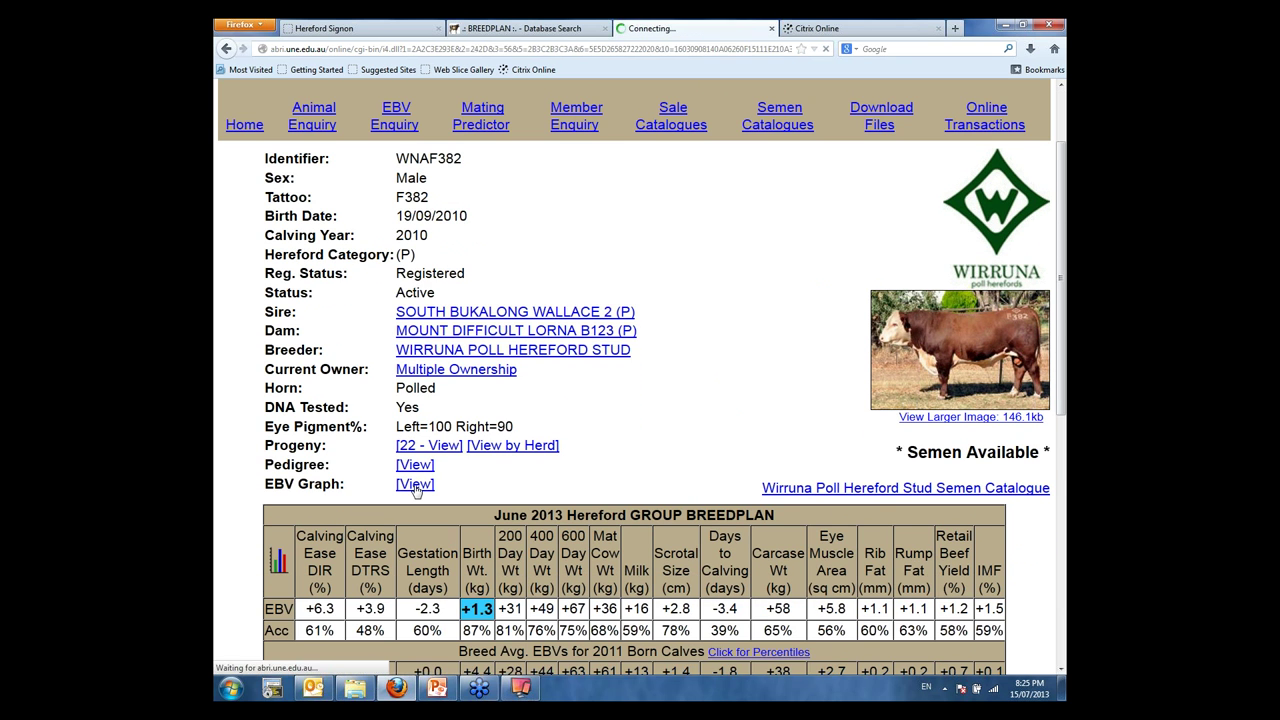
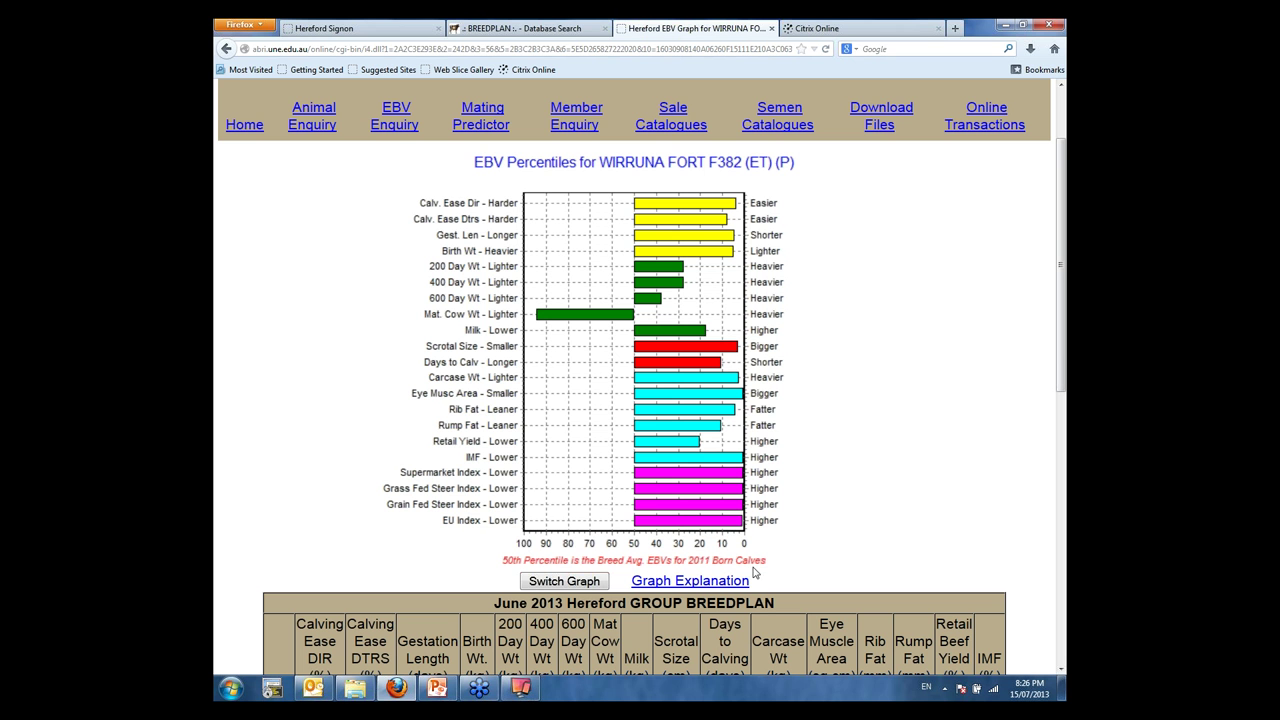
pyautogui.click(560, 582)
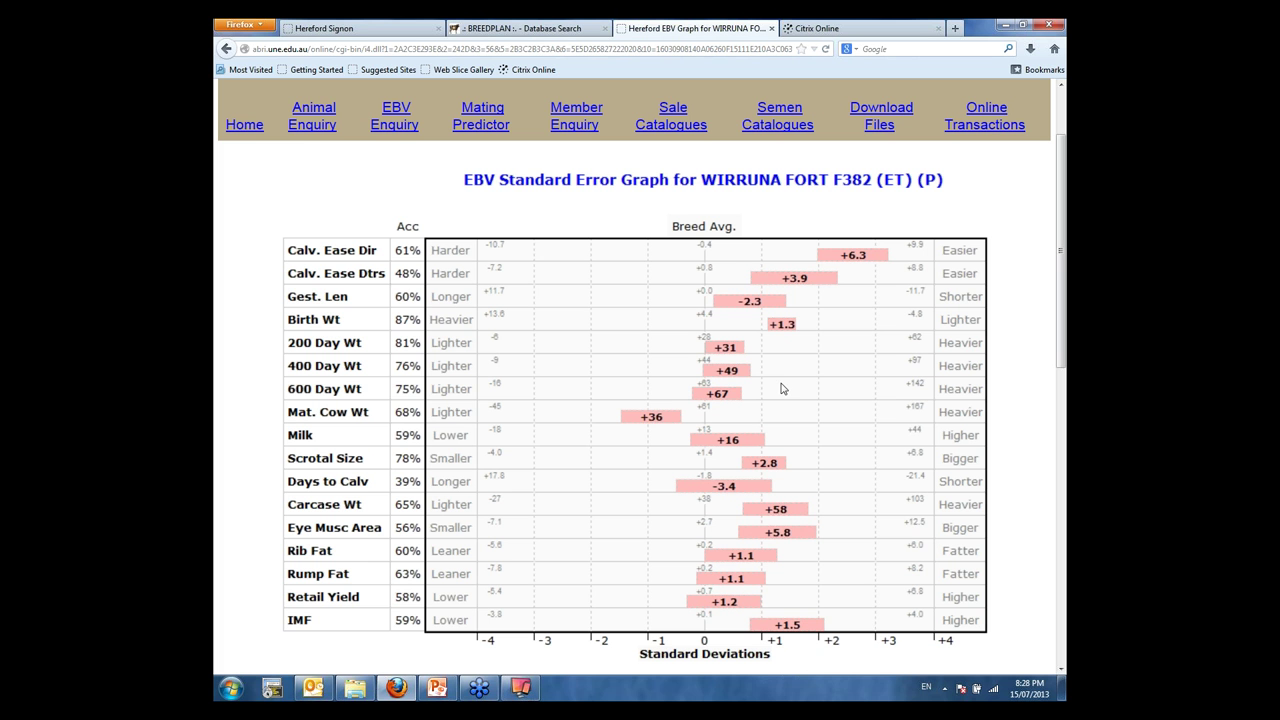
pyautogui.click(226, 50)
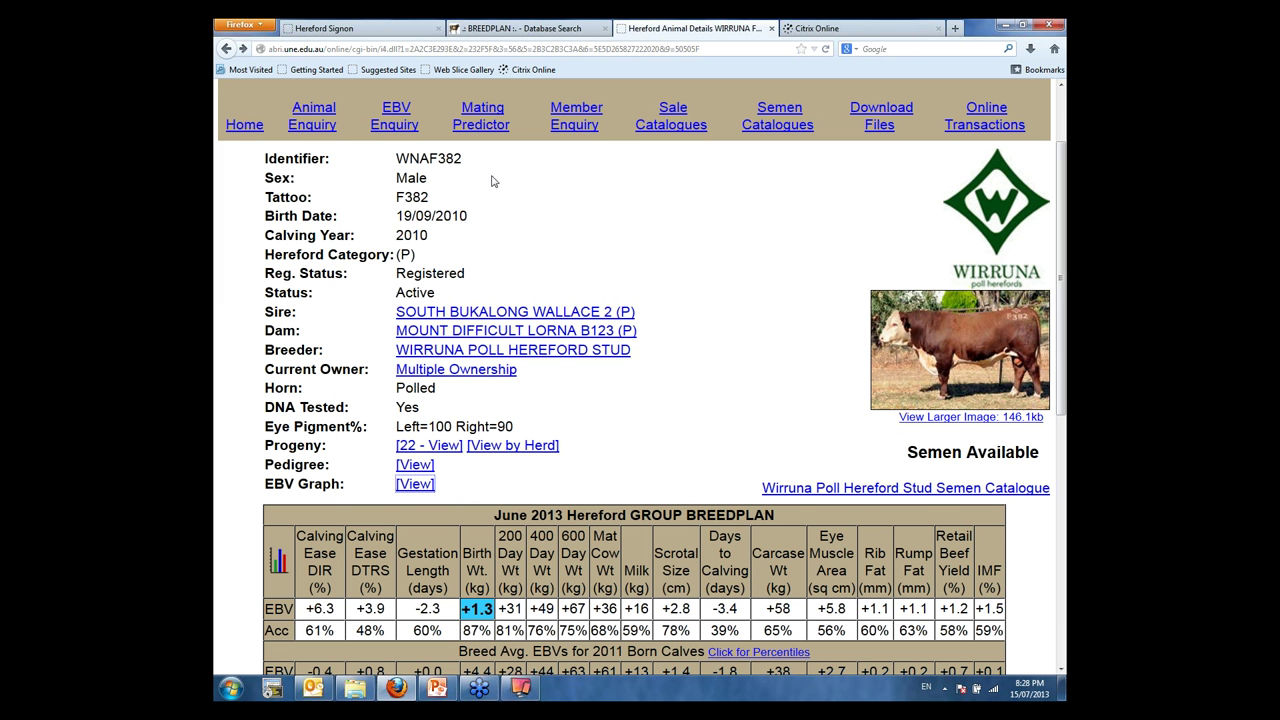
# Step: Open the EBV Enquiry and restrict the selection criteria to calving year 2011 and Animal is Male
pyautogui.click(395, 125)
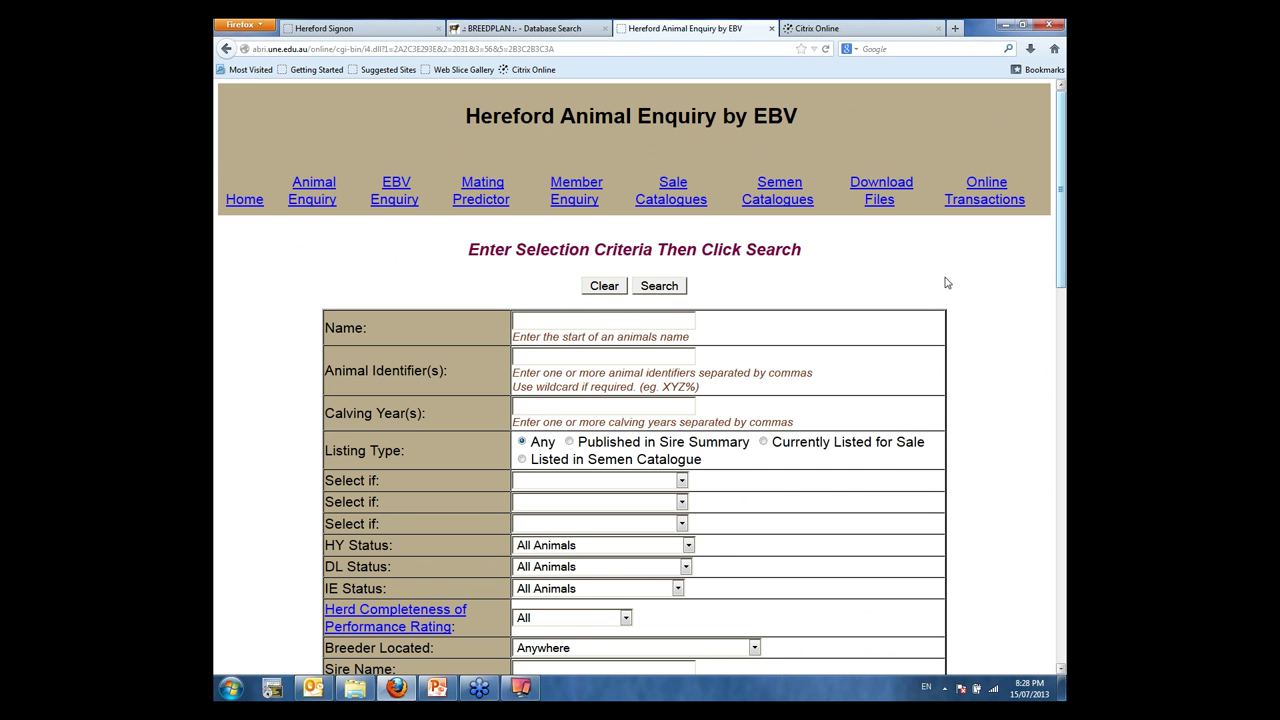
pyautogui.click(542, 406)
pyautogui.write('2011')
pyautogui.doubleClick(547, 406)
pyautogui.click(553, 409)
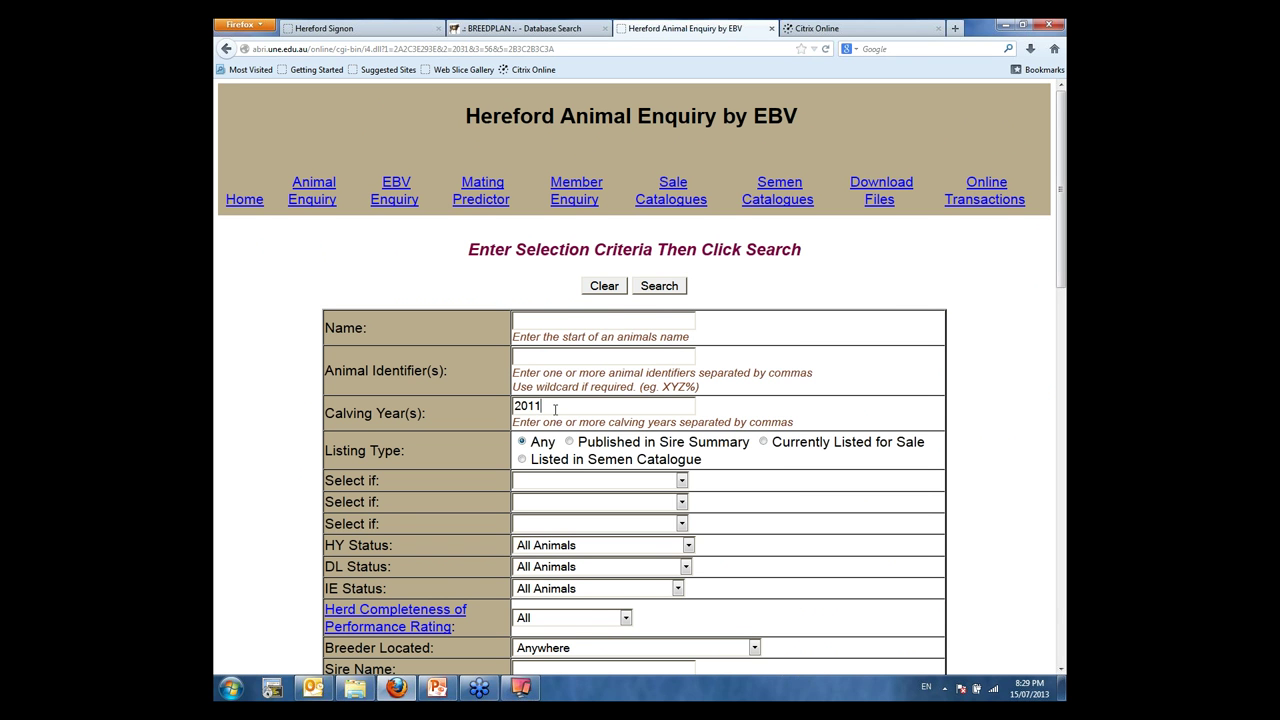
pyautogui.click(681, 481)
pyautogui.click(595, 540)
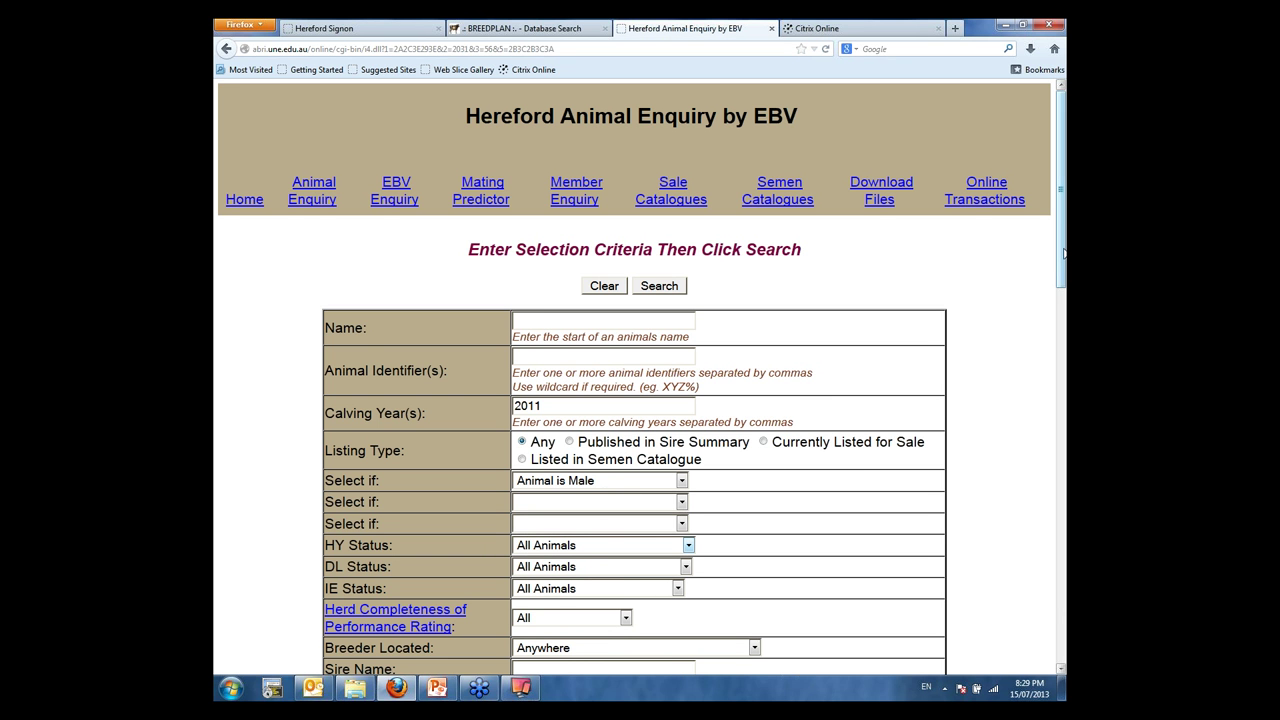
# Step: Sort the enquiry results by Grain Fed Steer Index ($) in the default order and run the search
pyautogui.moveTo(1063, 253); pyautogui.dragTo(1063, 432)
pyautogui.scroll(-3, 634, 380)
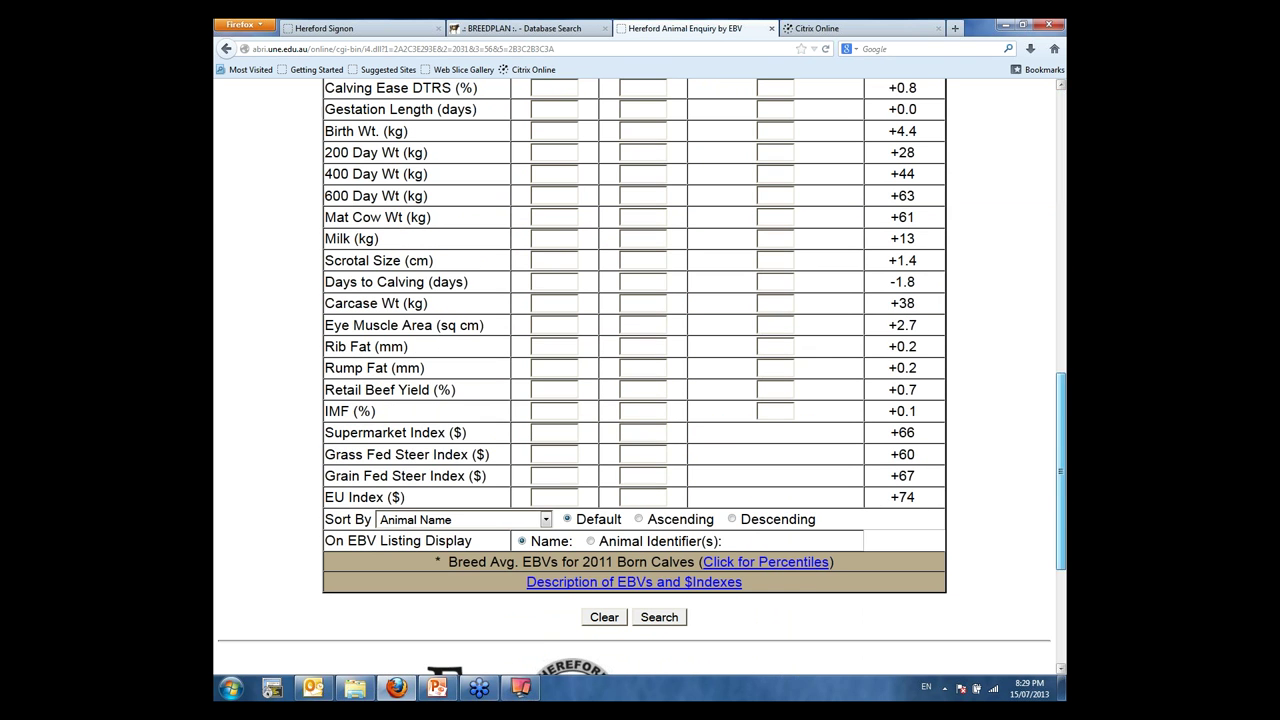
pyautogui.click(546, 514)
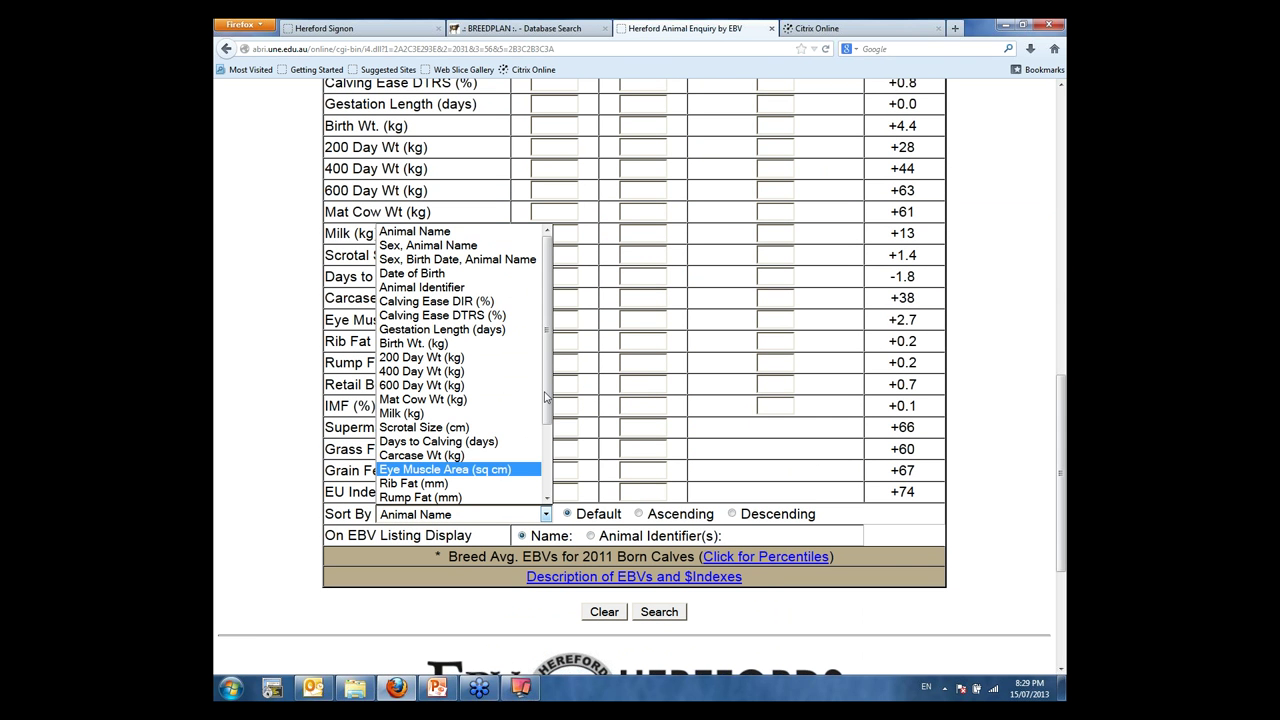
pyautogui.scroll(-2, 465, 470)
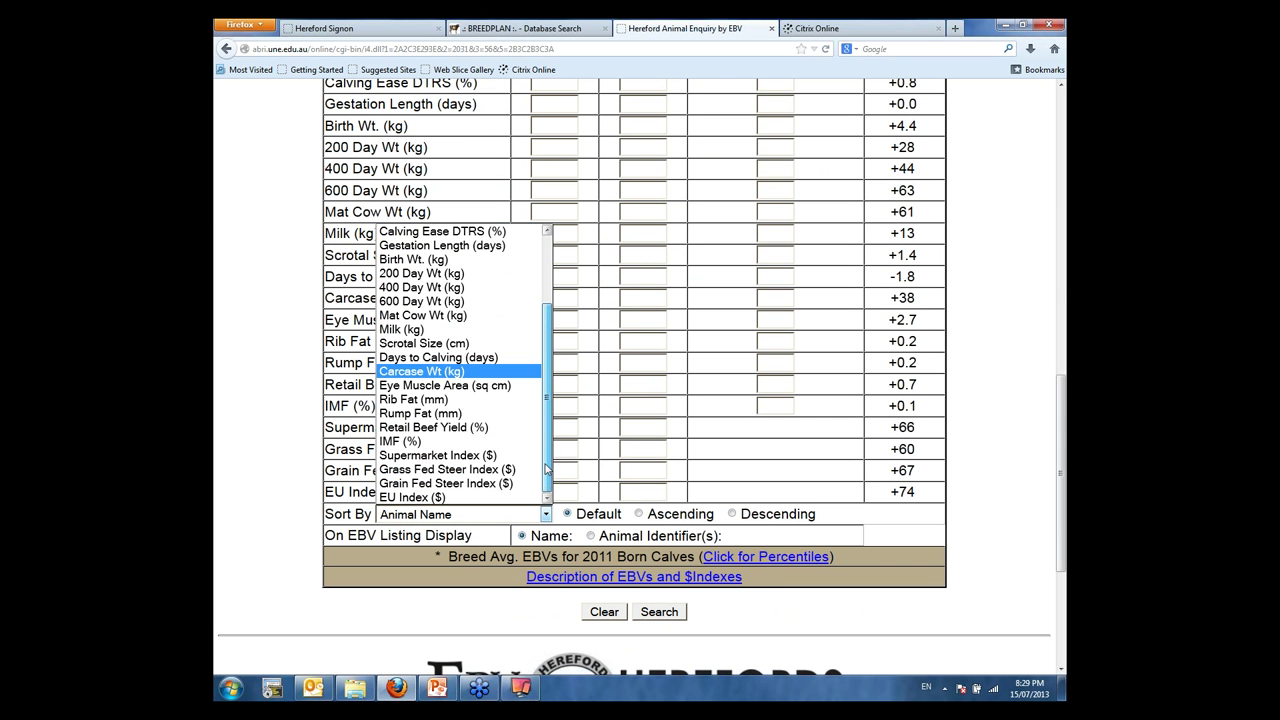
pyautogui.click(428, 484)
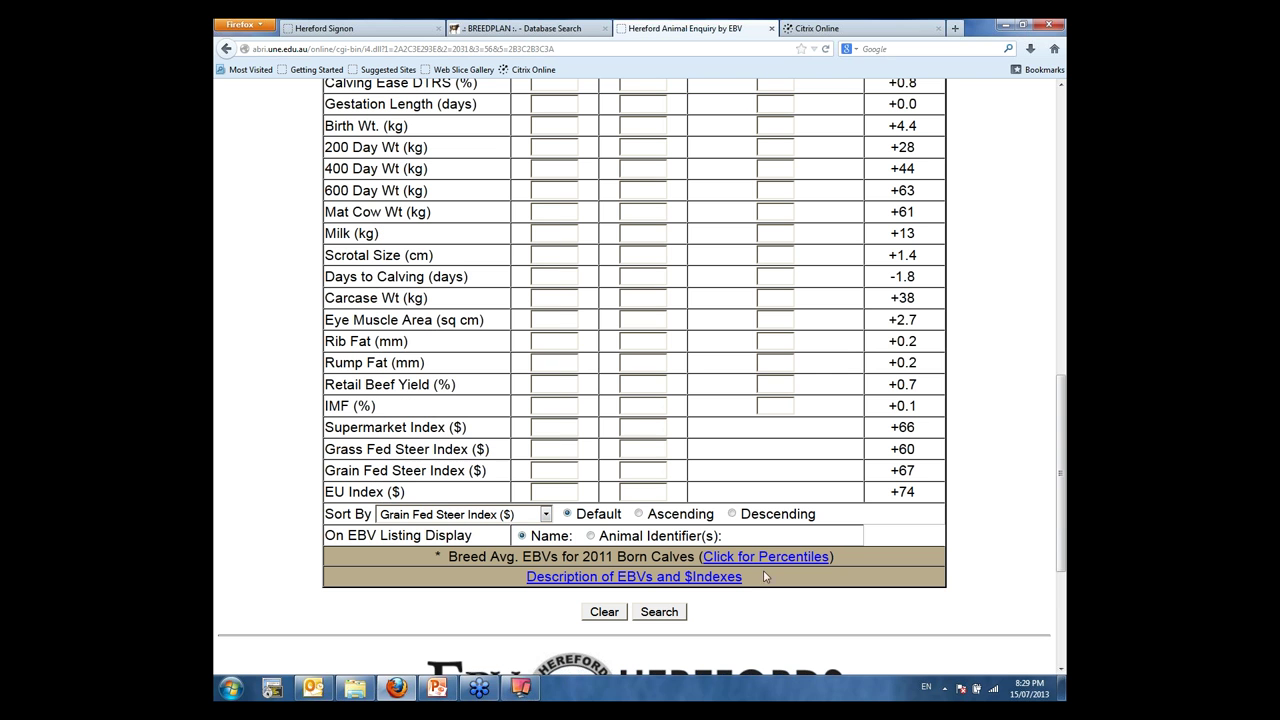
pyautogui.click(659, 612)
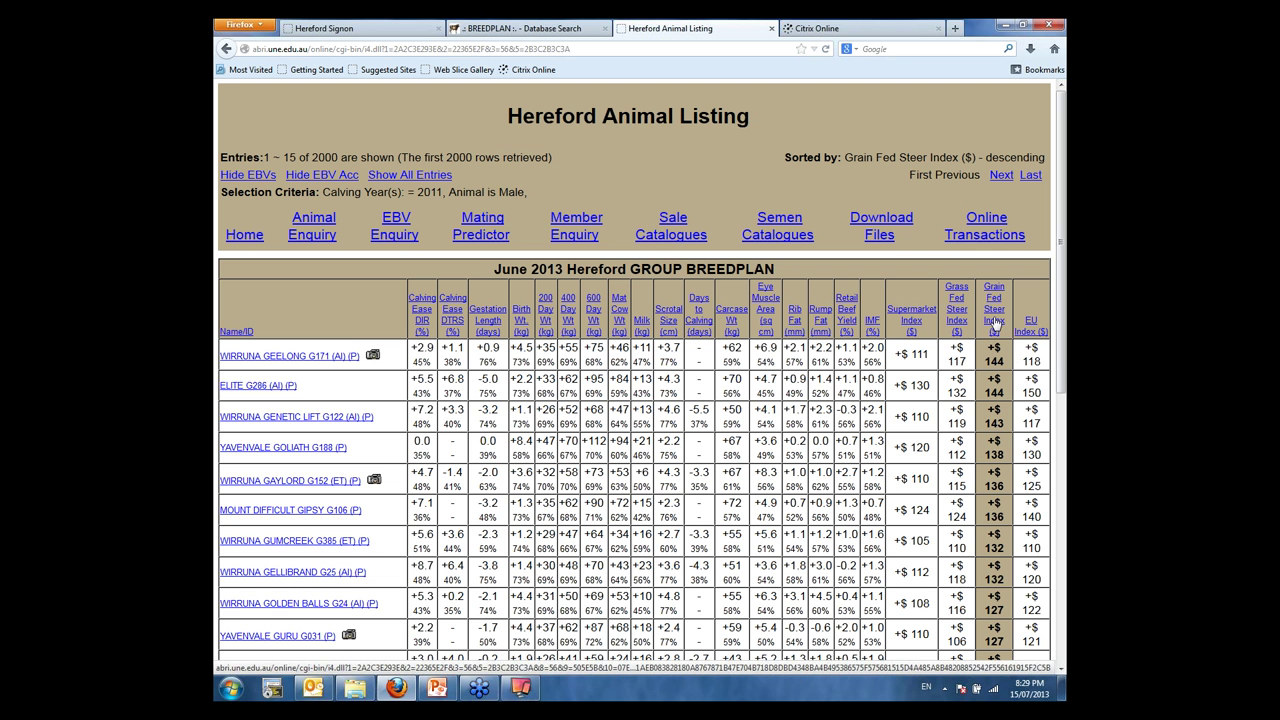
# Step: Highlight the entry range and the retrieved row limit of the animal listing, and return to the EBV enquiry form
pyautogui.moveTo(263, 157); pyautogui.dragTo(560, 158)
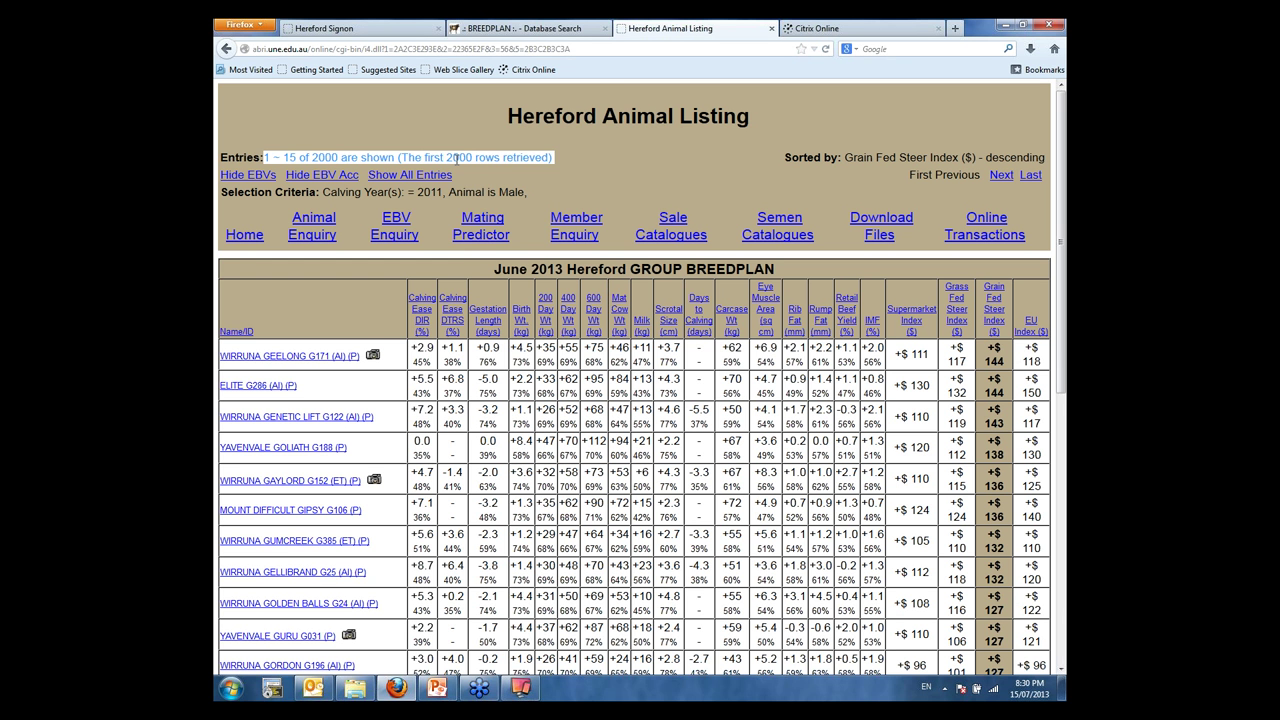
pyautogui.click(529, 171)
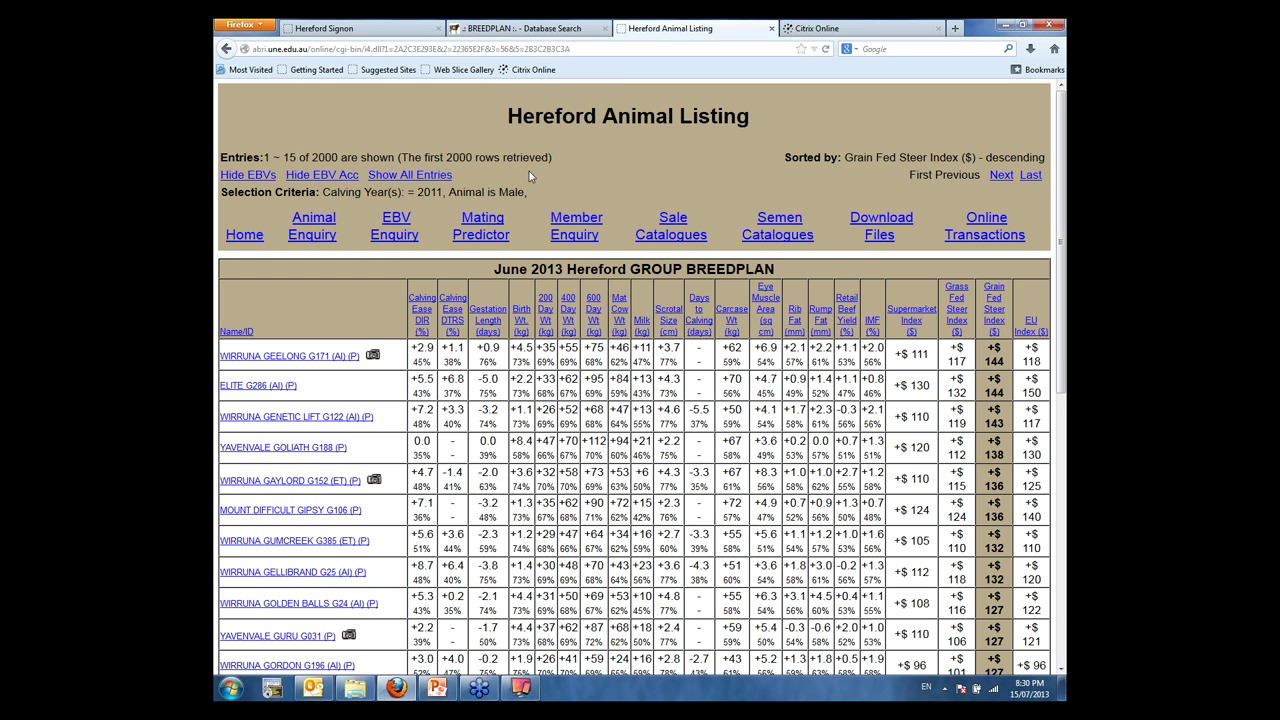
pyautogui.moveTo(402, 157); pyautogui.dragTo(577, 167)
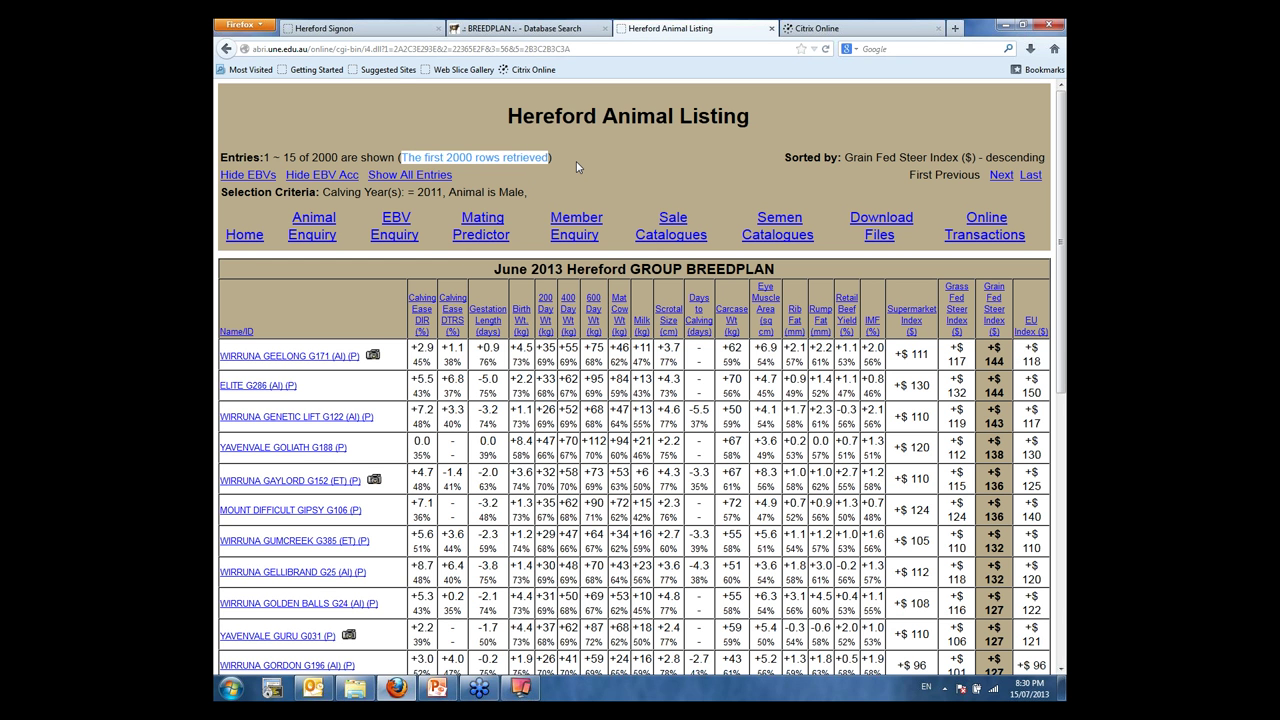
pyautogui.click(577, 167)
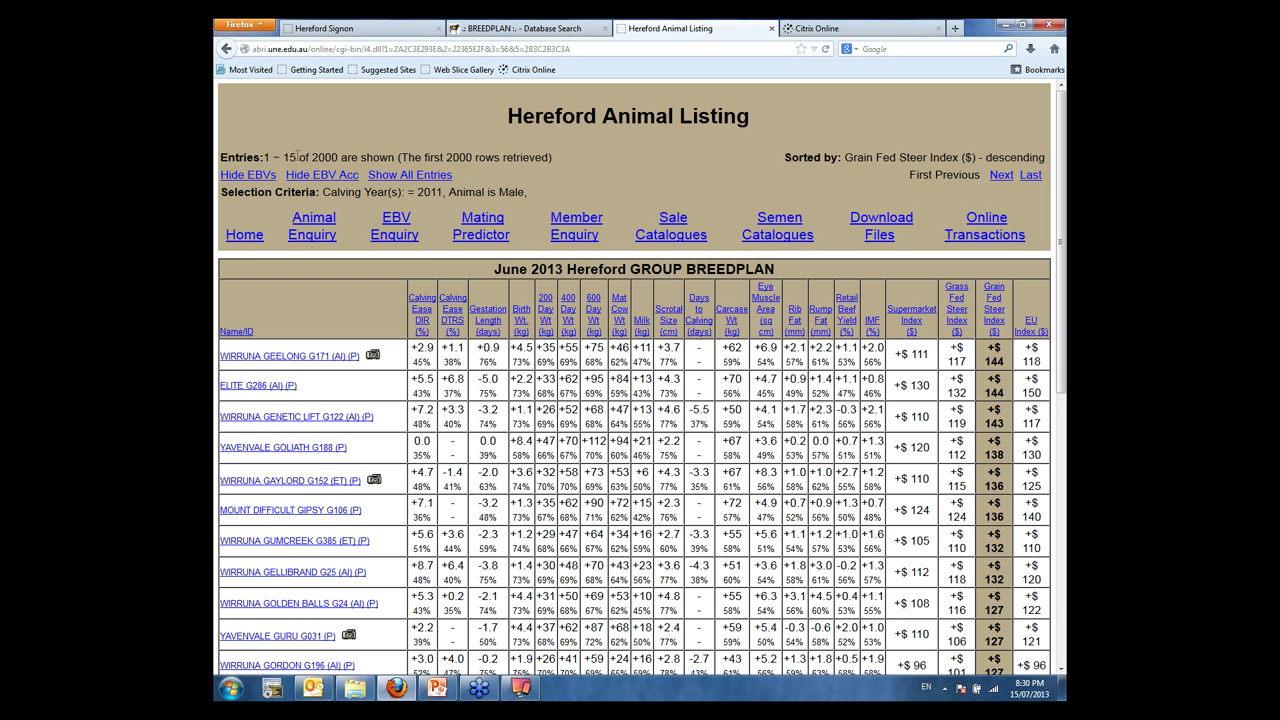
pyautogui.moveTo(282, 157); pyautogui.dragTo(339, 157)
pyautogui.click(226, 49)
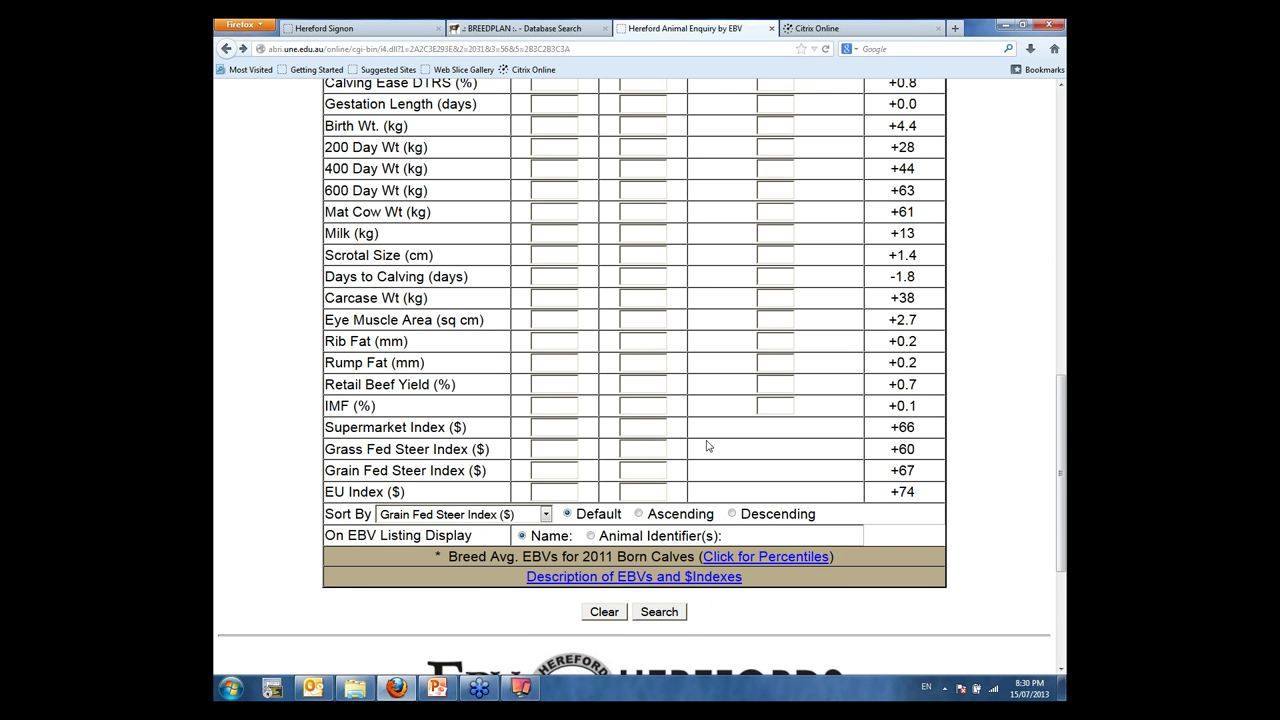
# Step: Set the minimum Calving Ease DIR to 0 and the minimum 400 Day Wt to 44 kg
pyautogui.scroll(4, 707, 447)
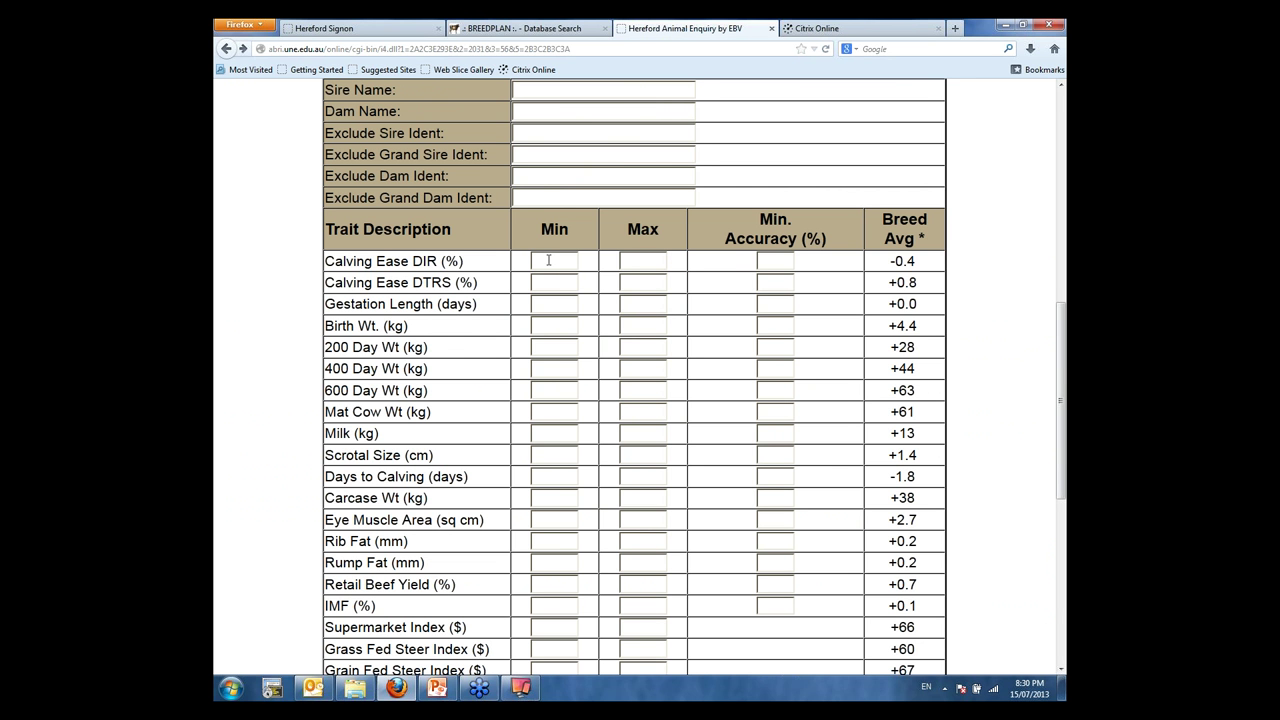
pyautogui.write('0.4')
pyautogui.moveTo(535, 261); pyautogui.dragTo(570, 264)
pyautogui.write('0')
pyautogui.write('44')
pyautogui.scroll(-2, 554, 562)
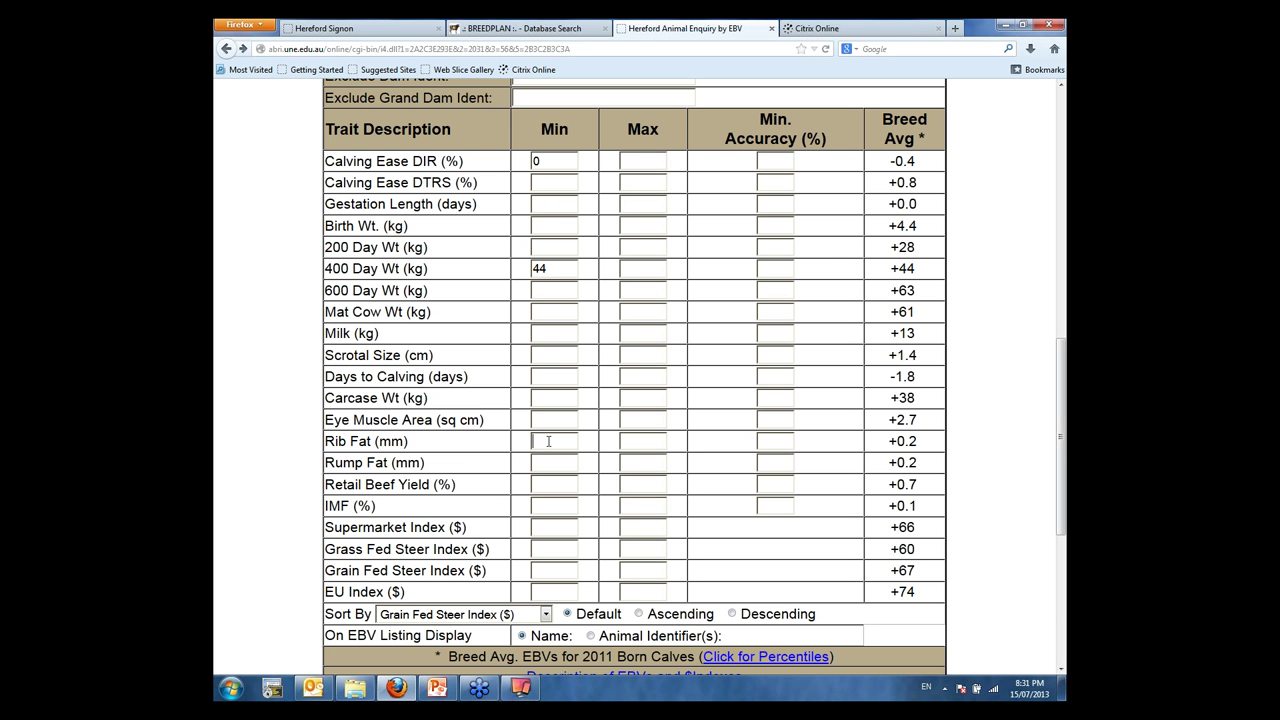
# Step: Set the minimum Rump Fat to 0.2 mm, leave the minimum Rib Fat blank, and run the search
pyautogui.click(548, 441)
pyautogui.write('.2')
pyautogui.click(533, 441)
pyautogui.write('0')
pyautogui.doubleClick(545, 441)
pyautogui.moveTo(545, 441); pyautogui.dragTo(545, 463)
pyautogui.click(549, 441)
pyautogui.press('BackSpace')
pyautogui.press('BackSpace')
pyautogui.press('BackSpace')
pyautogui.moveTo(1062, 393); pyautogui.dragTo(1062, 480)
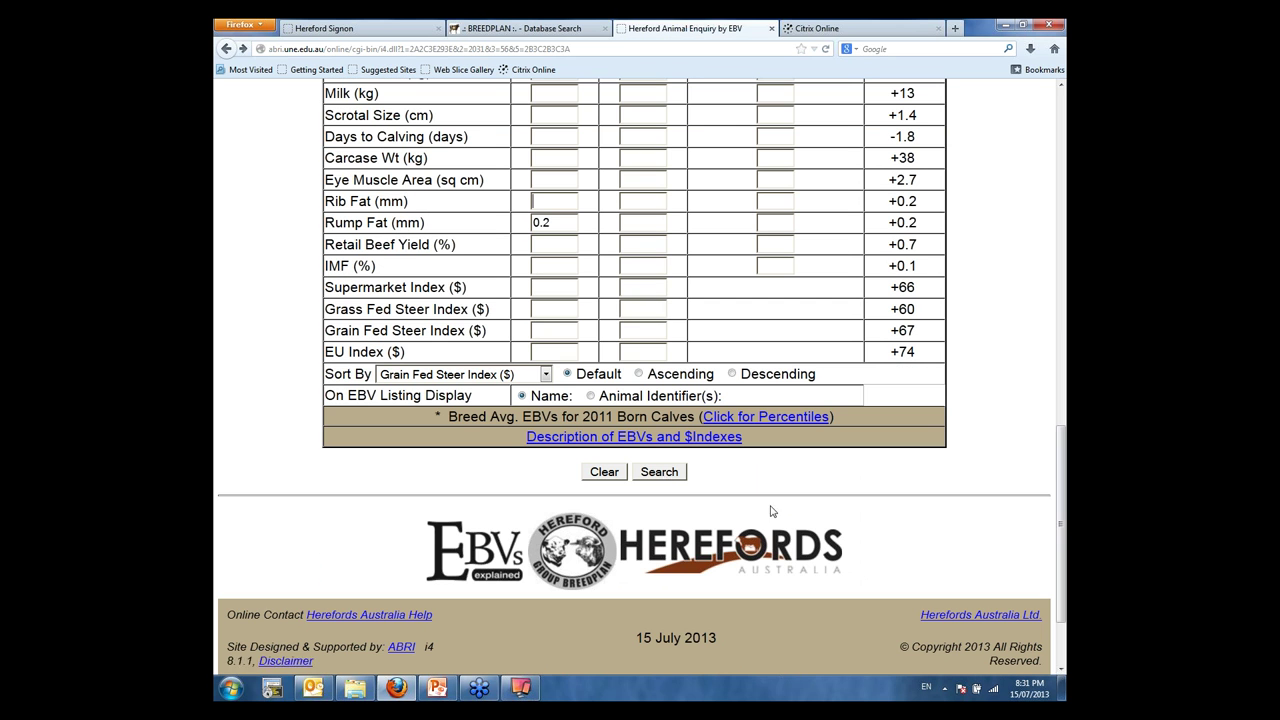
pyautogui.click(662, 474)
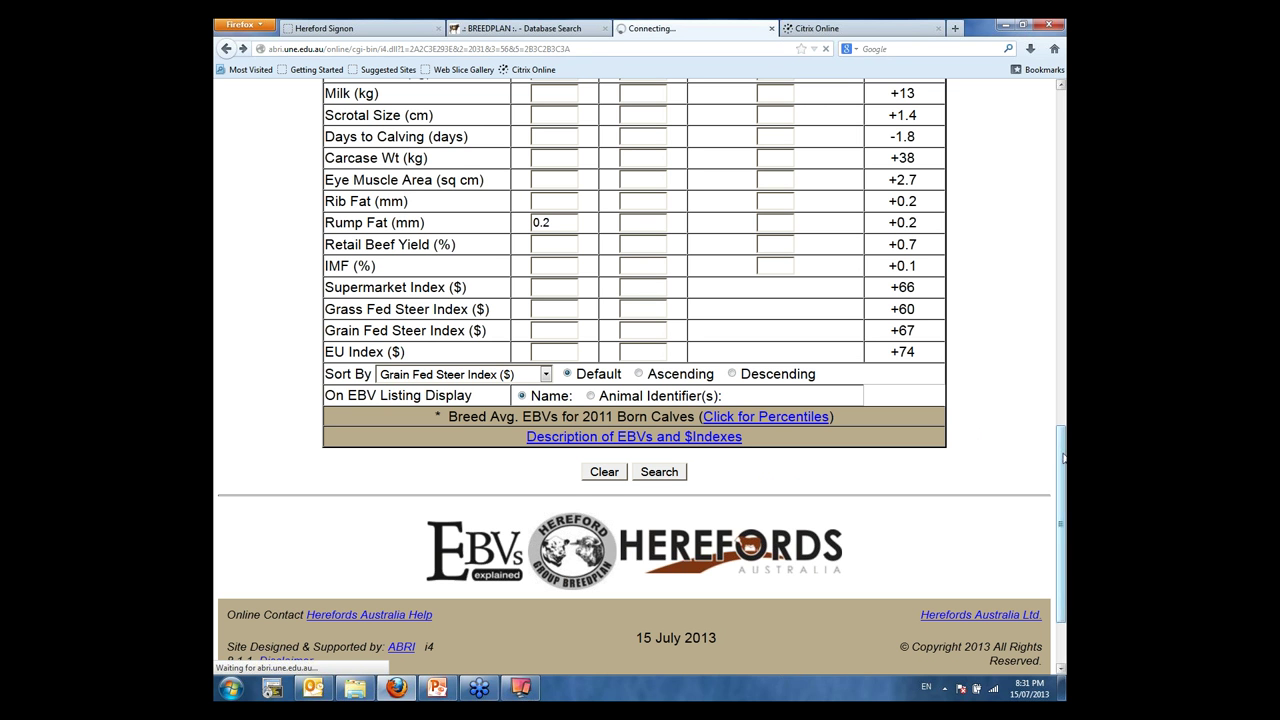
# Step: Highlight the listing's selection criteria and its number of entries, and return to the EBV enquiry form
pyautogui.scroll(15, 1063, 452)
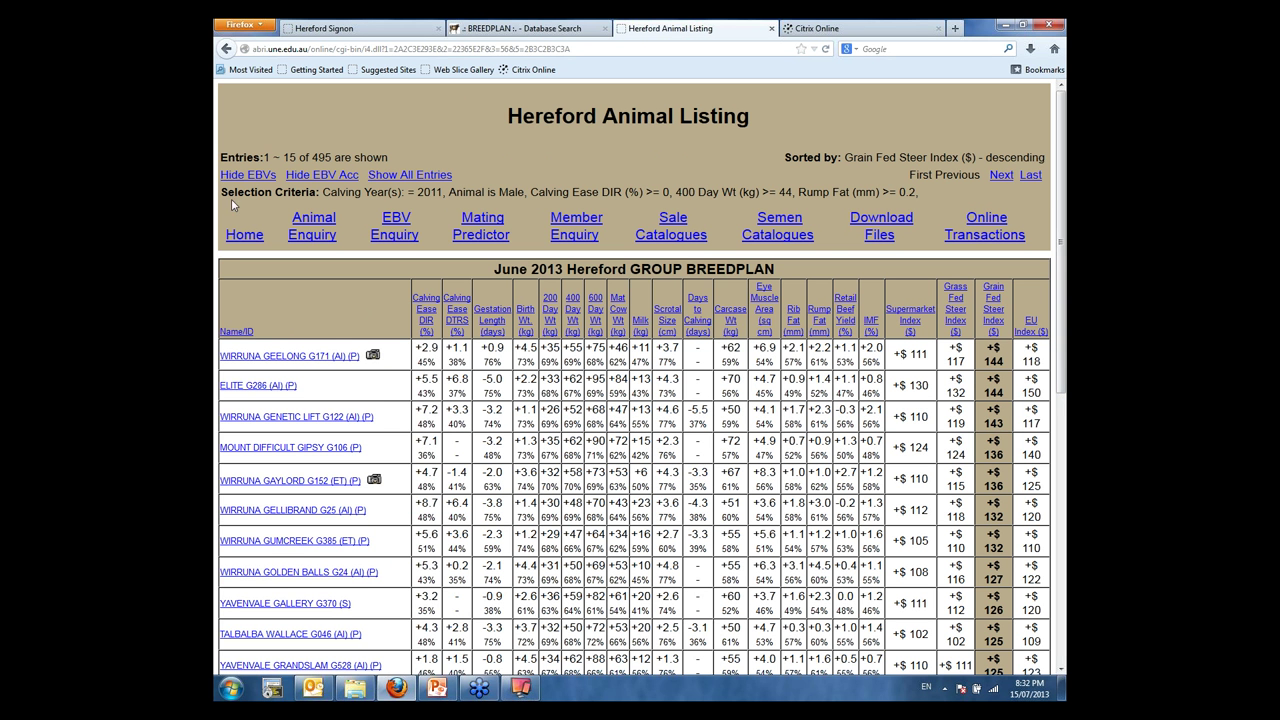
pyautogui.moveTo(224, 192); pyautogui.dragTo(928, 192)
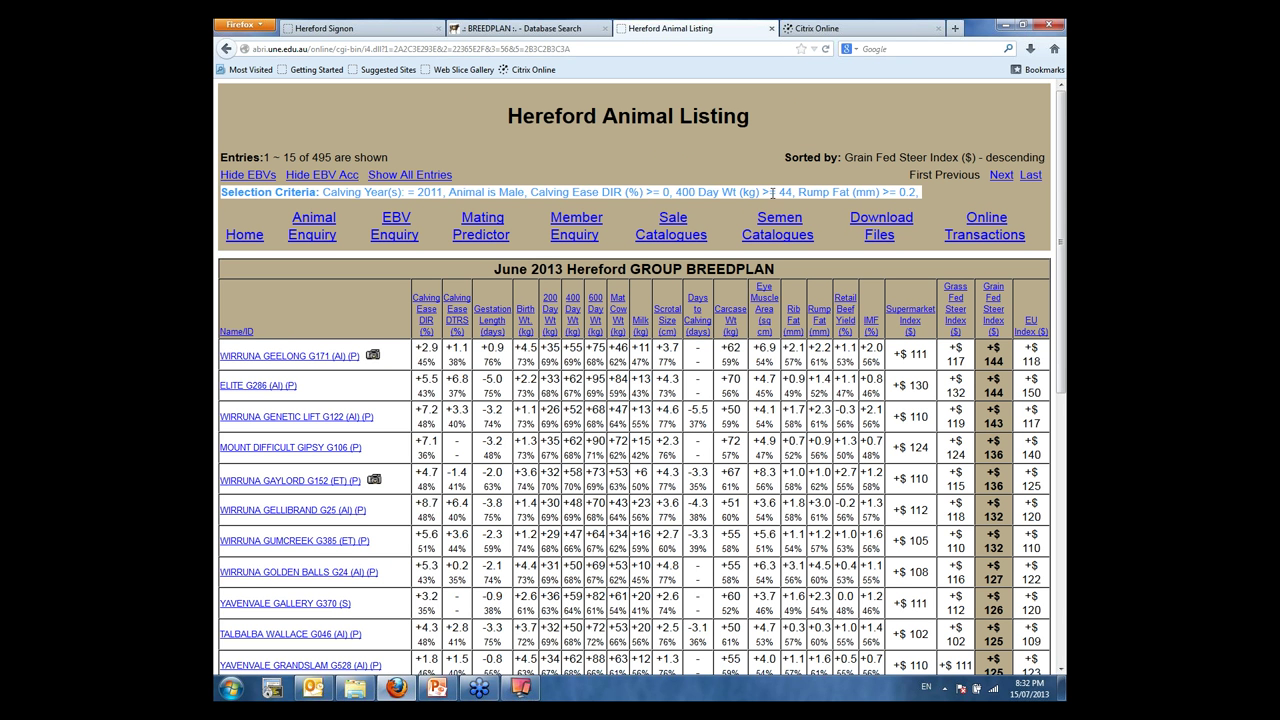
pyautogui.moveTo(916, 190); pyautogui.dragTo(922, 192)
pyautogui.click(928, 195)
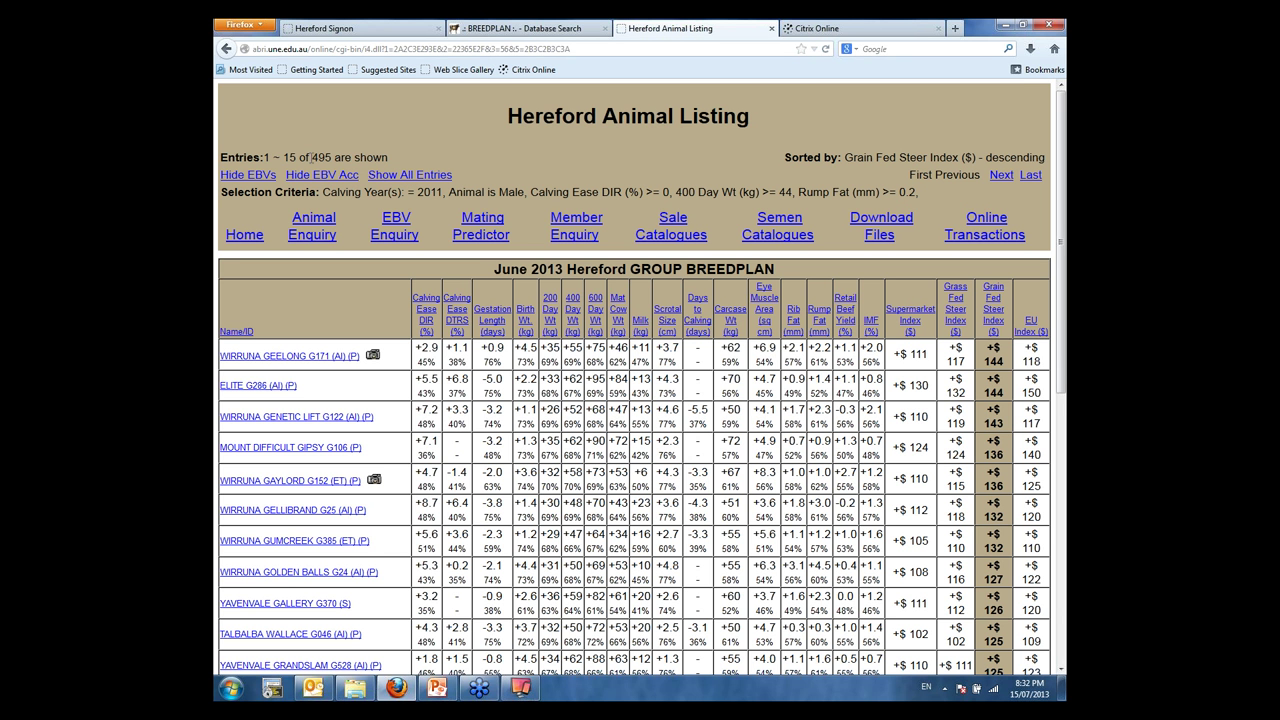
pyautogui.moveTo(312, 157); pyautogui.dragTo(334, 157)
pyautogui.click(227, 50)
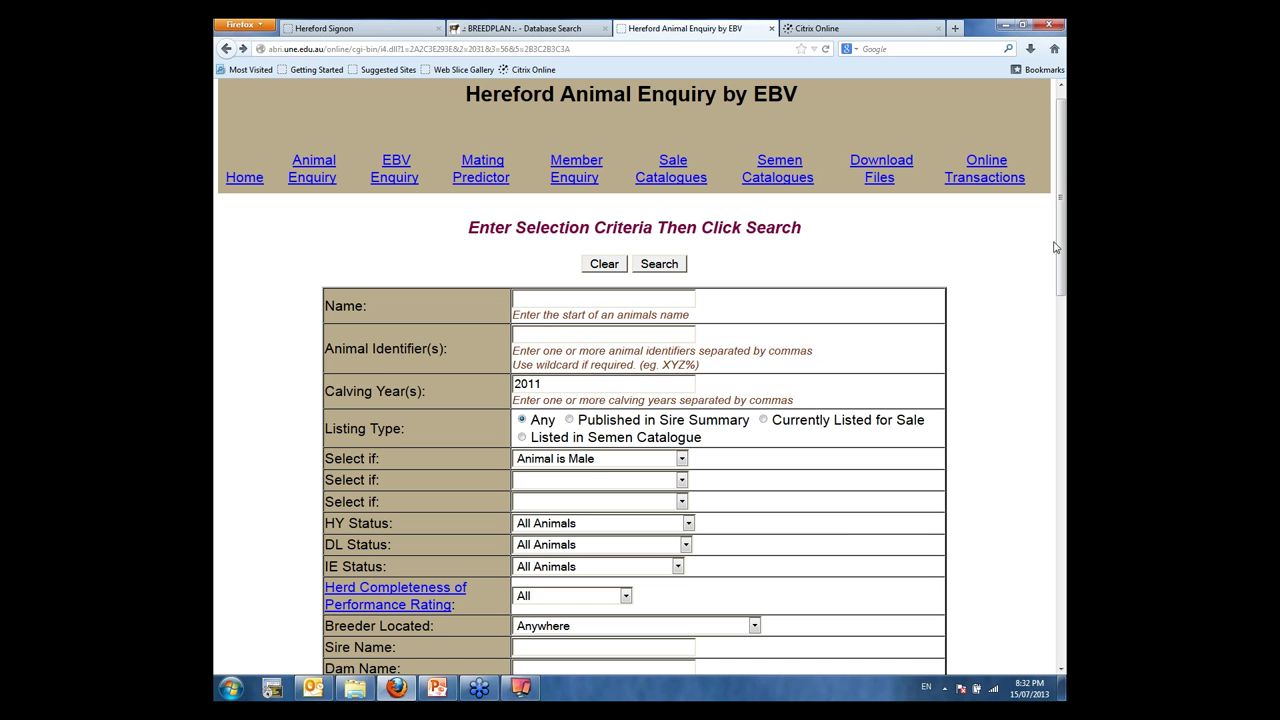
# Step: Set the Herd Completeness of Performance Rating to 4 stars or greater and run the search
pyautogui.moveTo(1062, 272); pyautogui.dragTo(1062, 346)
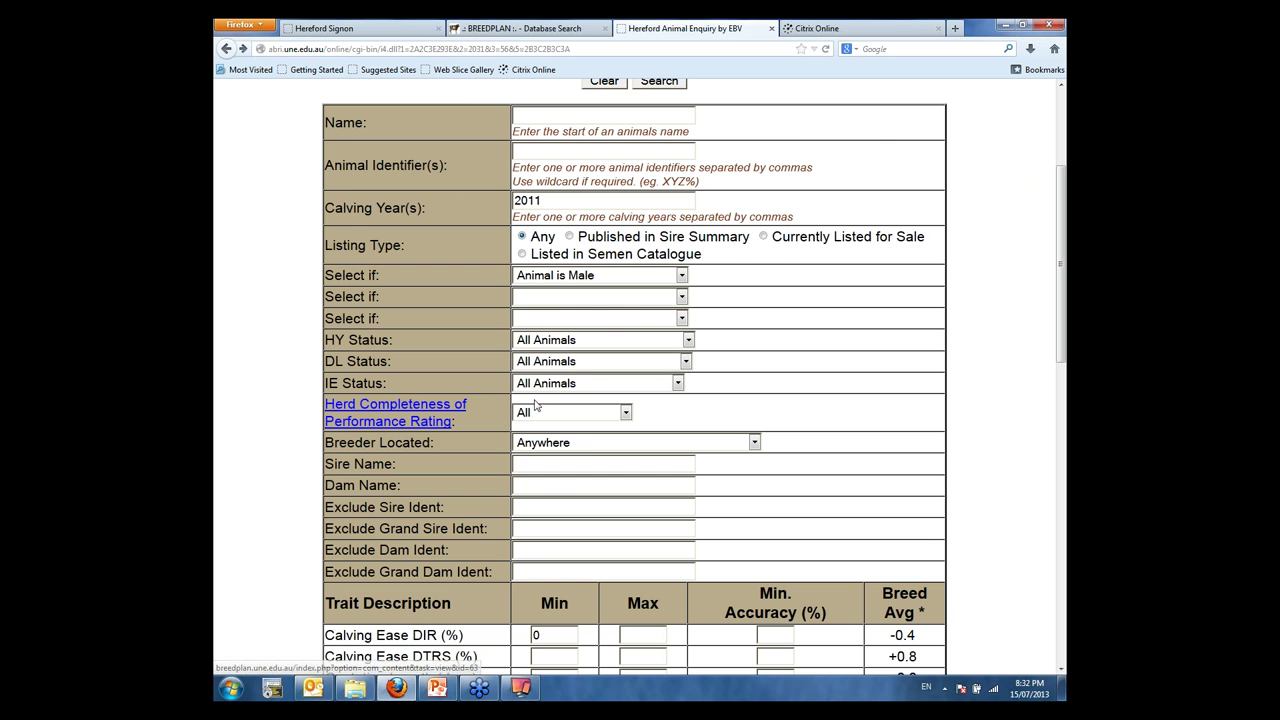
pyautogui.click(626, 414)
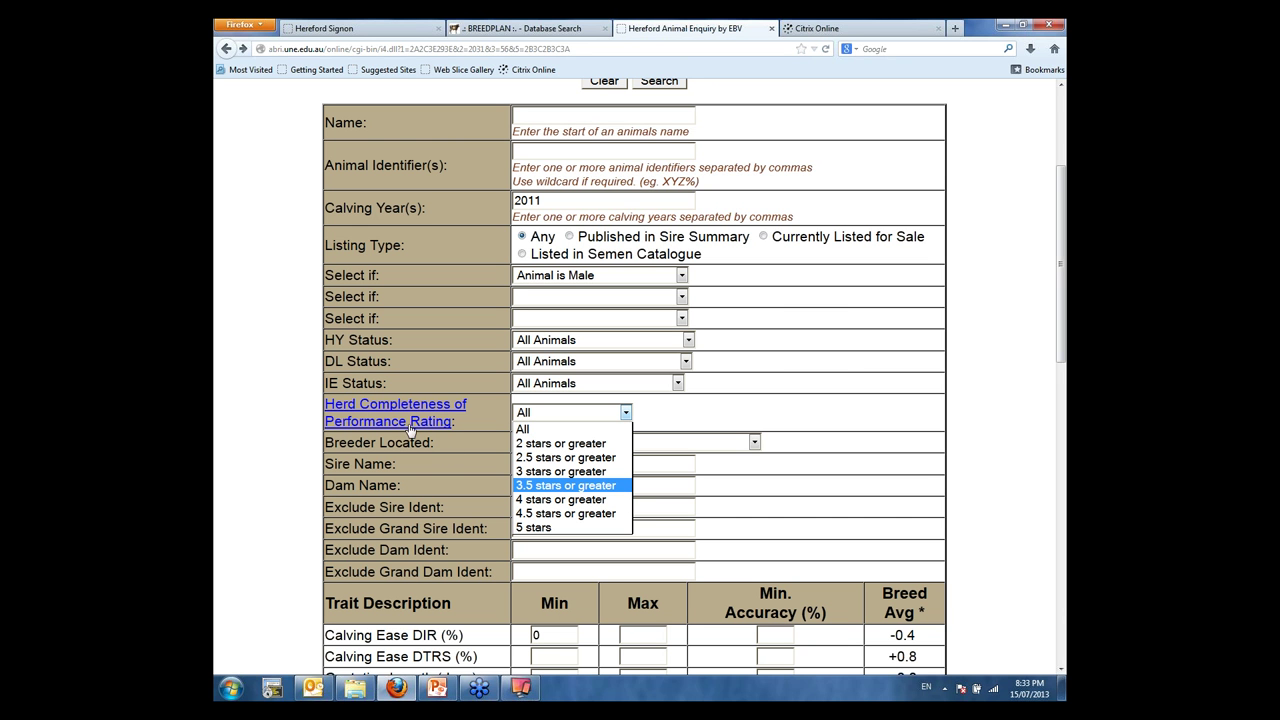
pyautogui.click(551, 500)
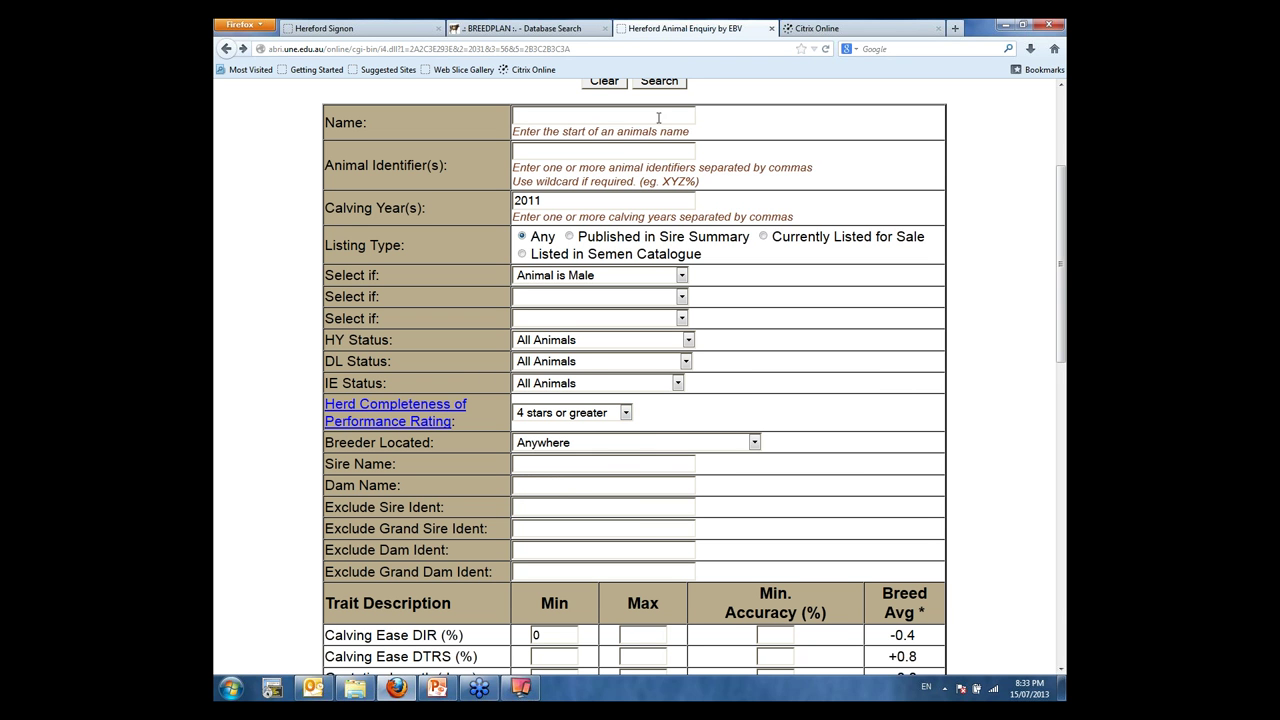
pyautogui.click(660, 82)
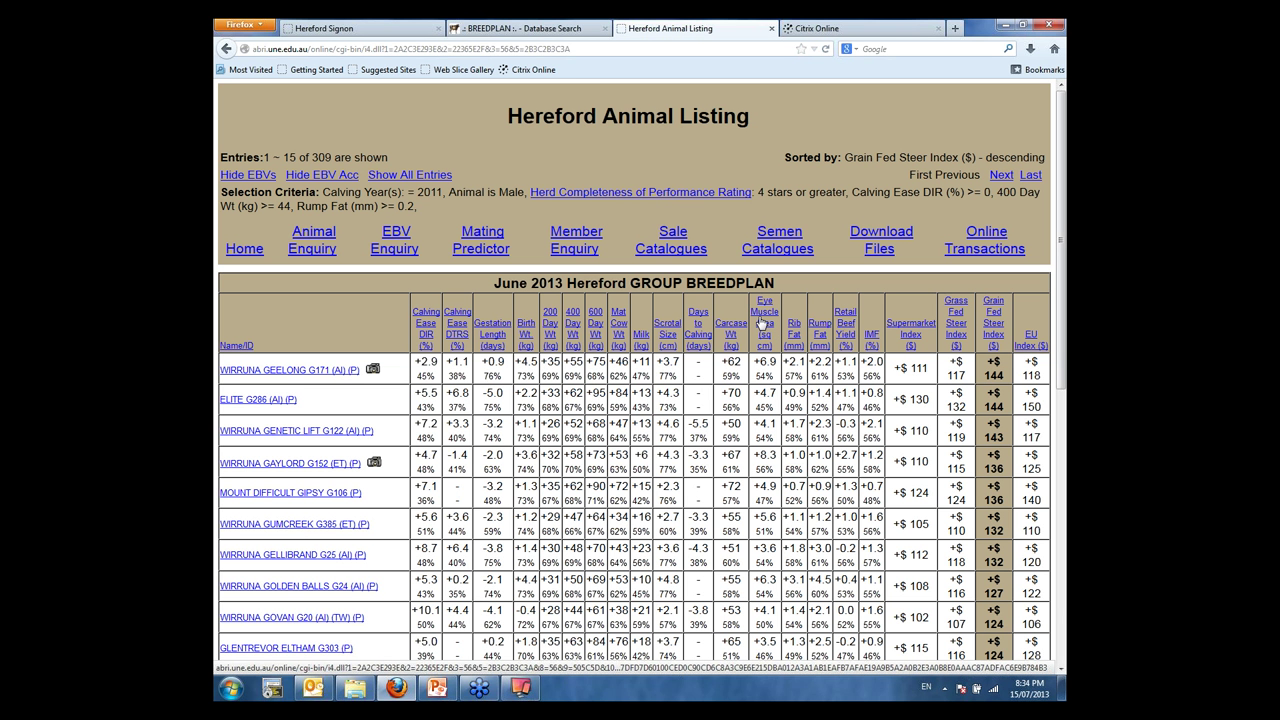
# Step: Sort the animal listing by Eye Muscle Area with the highest values first, and open the online sale catalogues
pyautogui.click(764, 322)
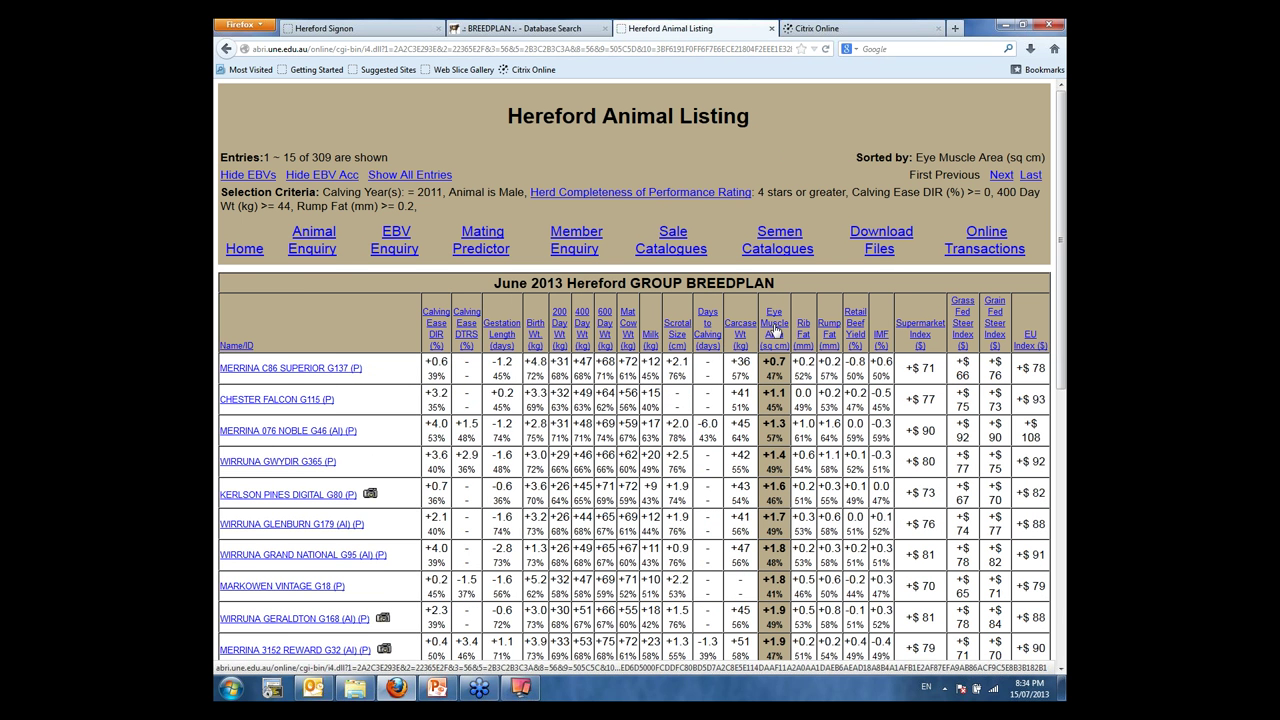
pyautogui.click(775, 330)
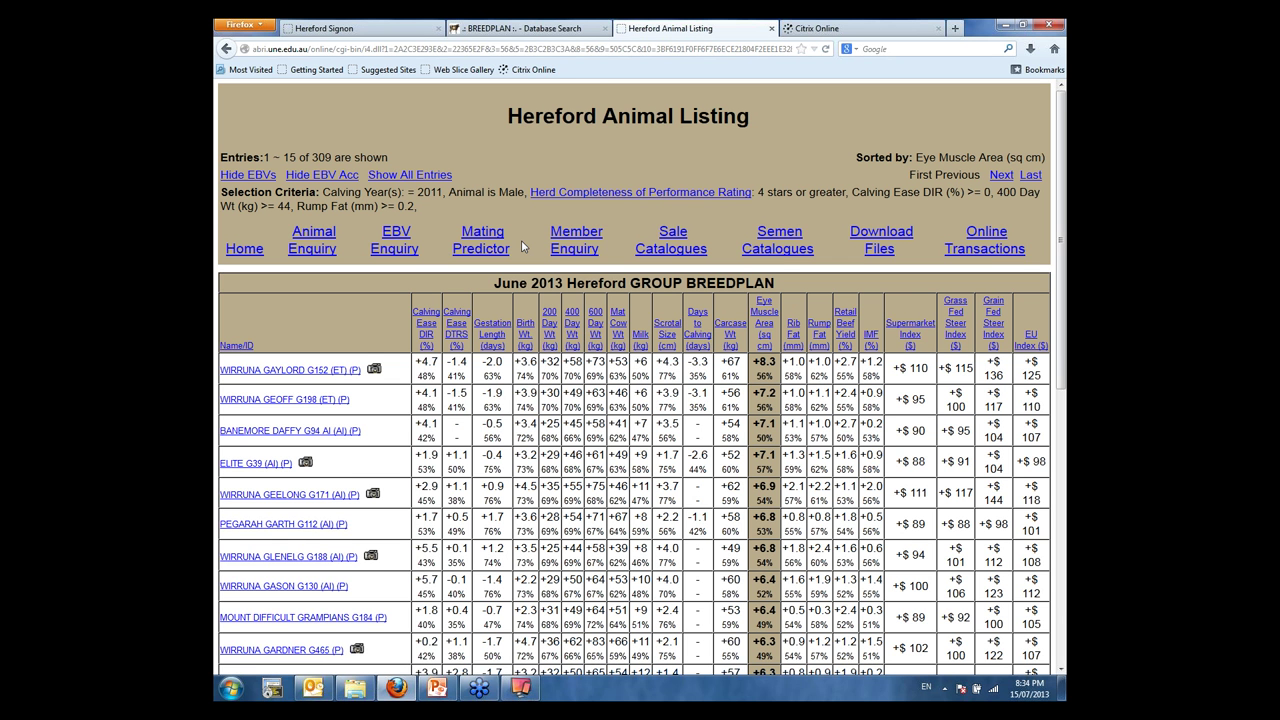
pyautogui.click(669, 253)
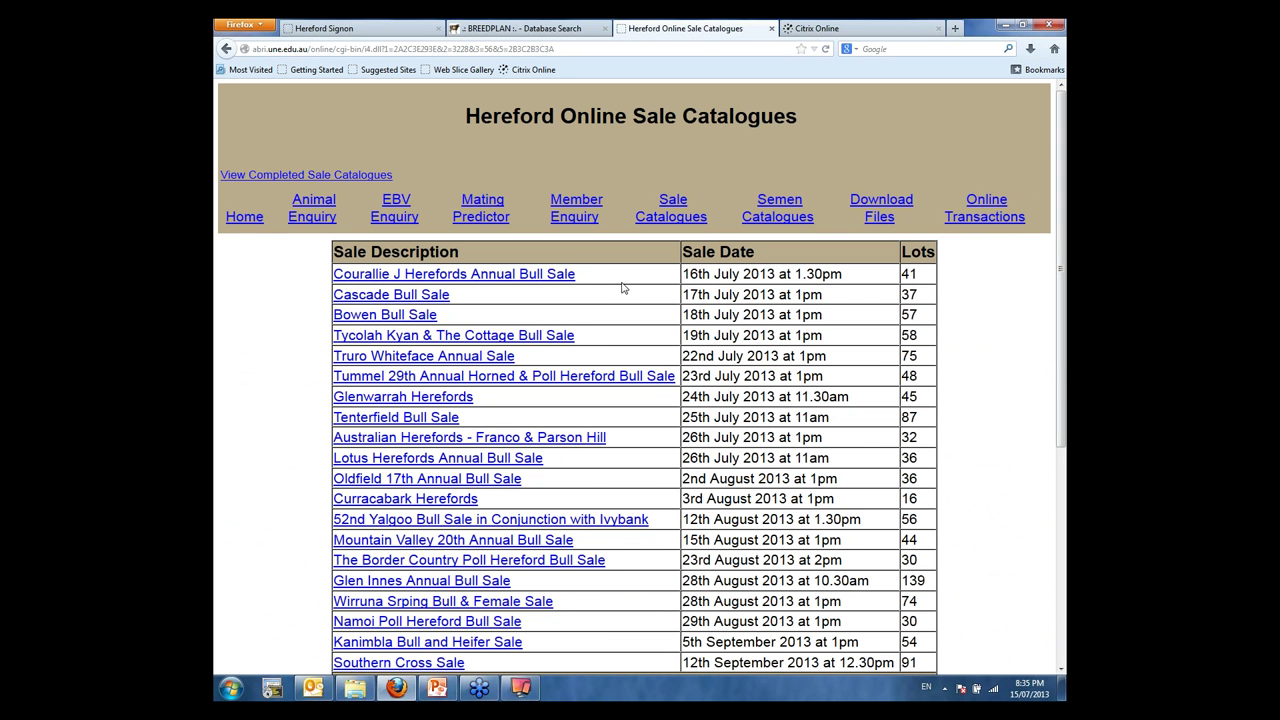
# Step: Open the catalogue of the 52nd Yalgoo Bull Sale in Conjunction with Ivybank and show all EBVs for its lots
pyautogui.scroll(-2, 621, 288)
pyautogui.scroll(2, 478, 500)
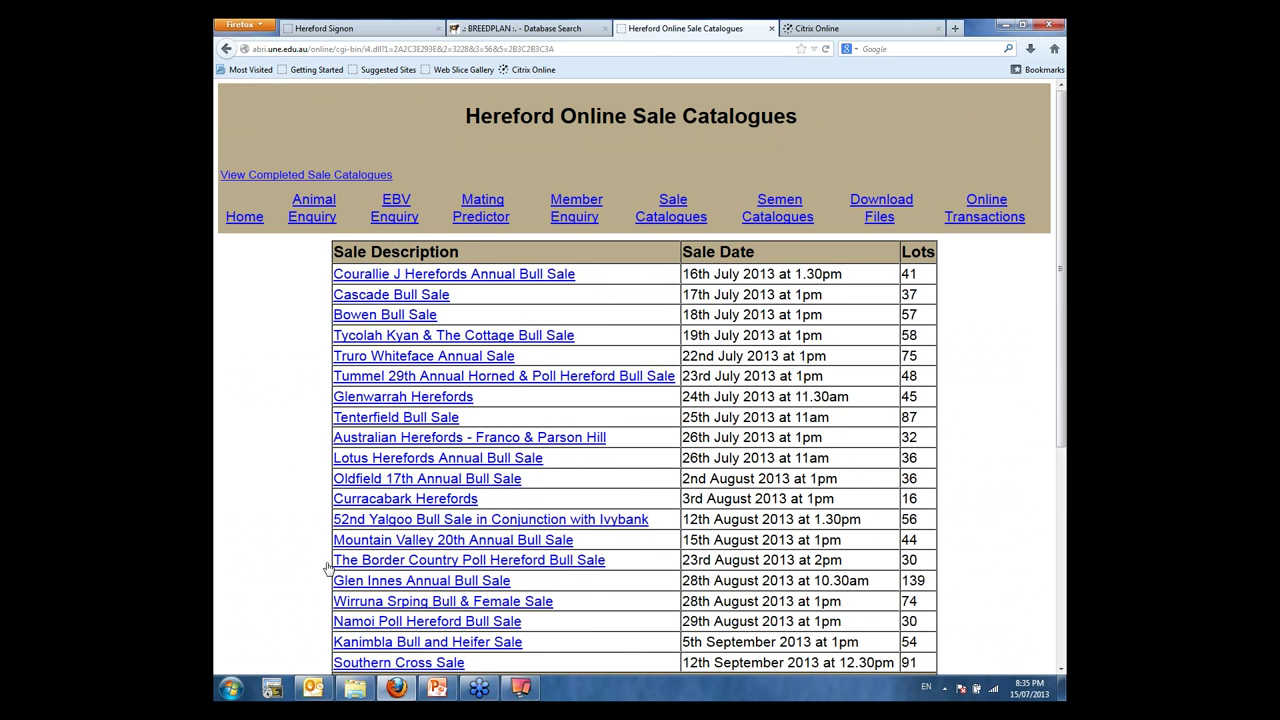
pyautogui.click(465, 527)
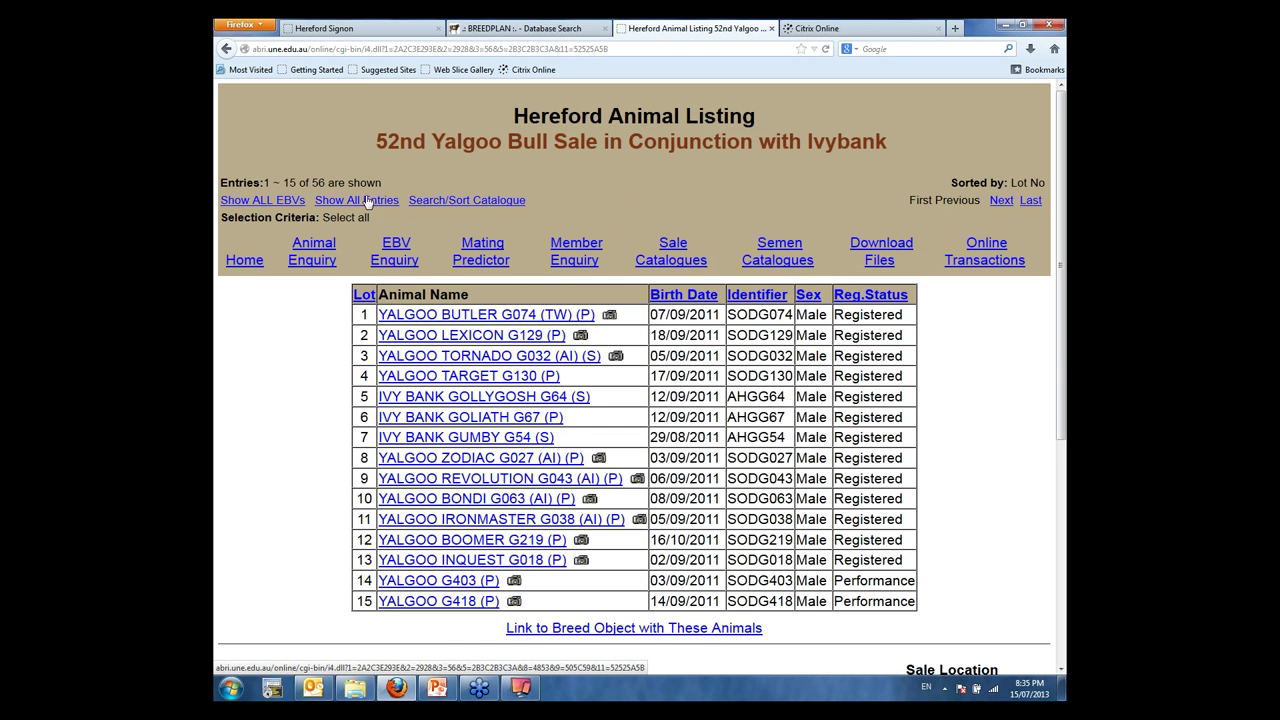
pyautogui.click(271, 203)
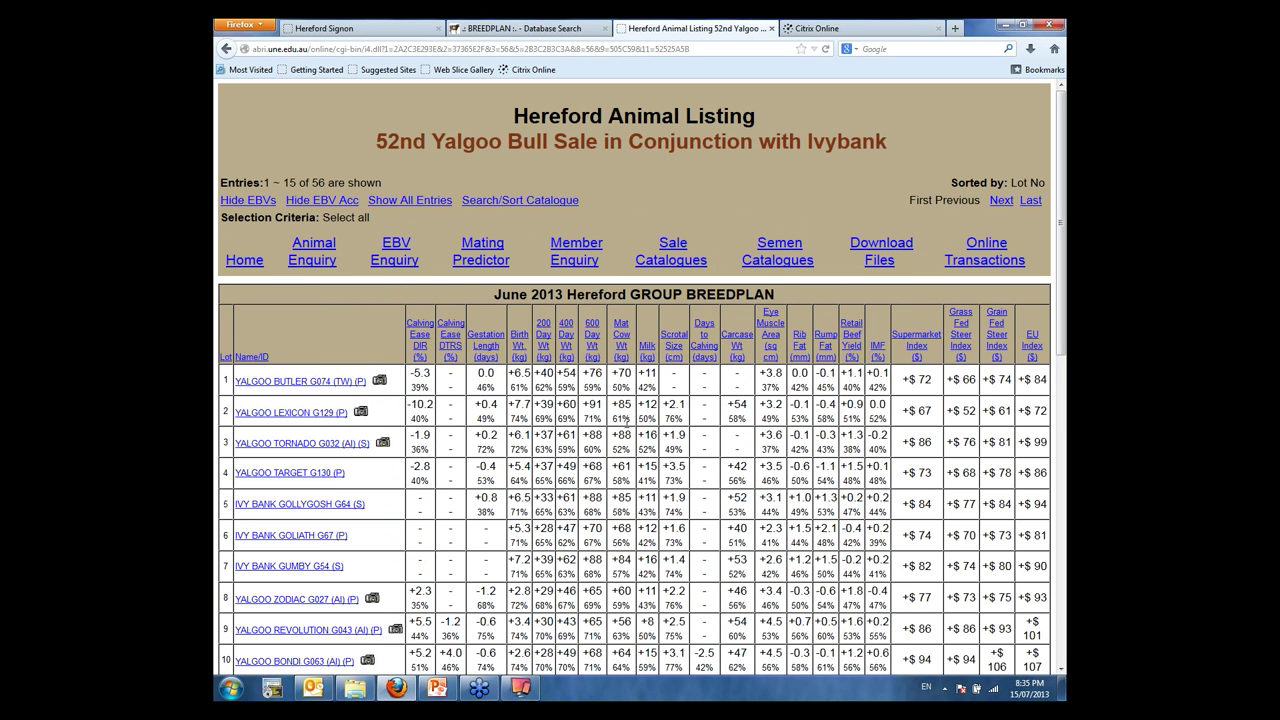
# Step: Open the search form for the Yalgoo sale catalogue and review its selection criteria and trait limits
pyautogui.click(500, 201)
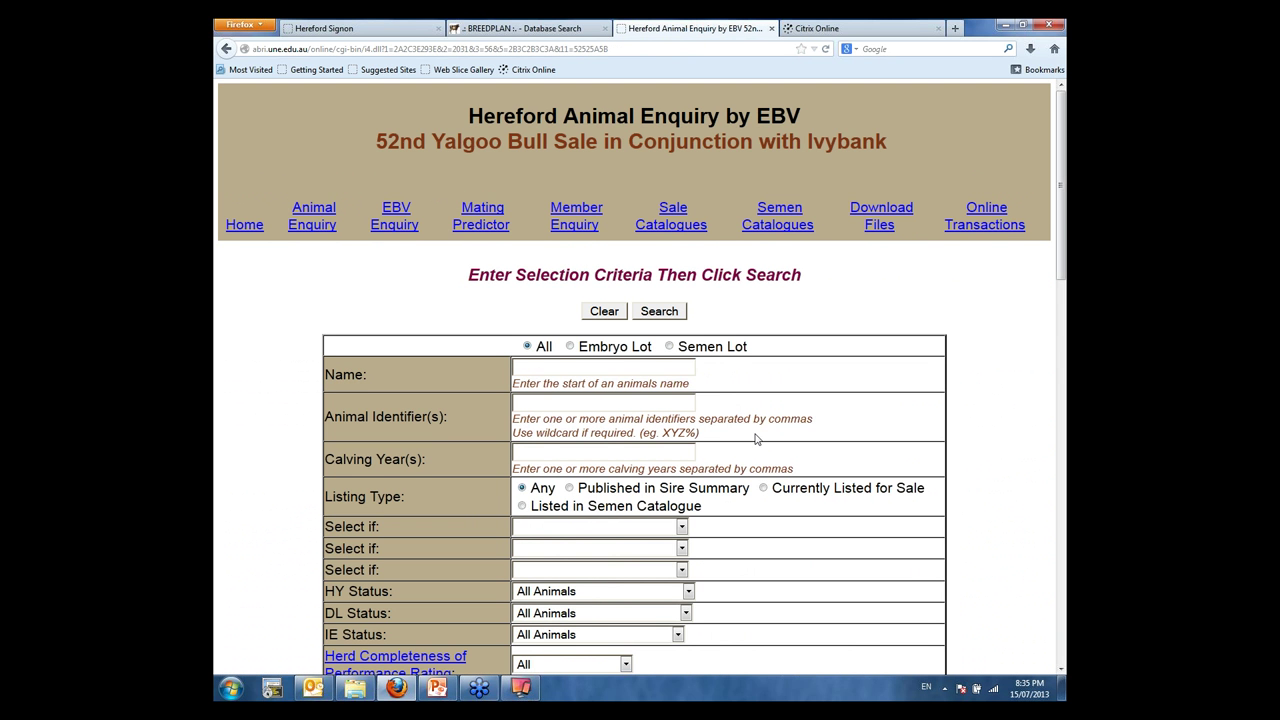
pyautogui.scroll(-2, 757, 440)
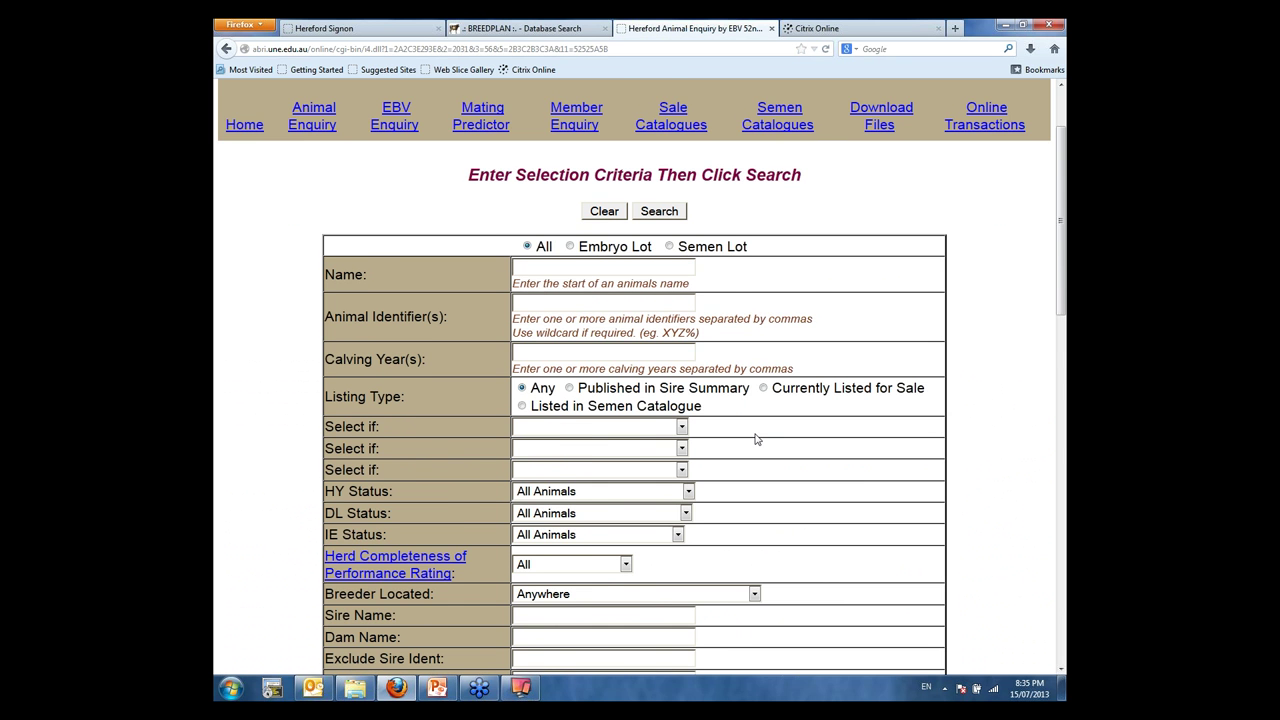
pyautogui.scroll(-8, 757, 440)
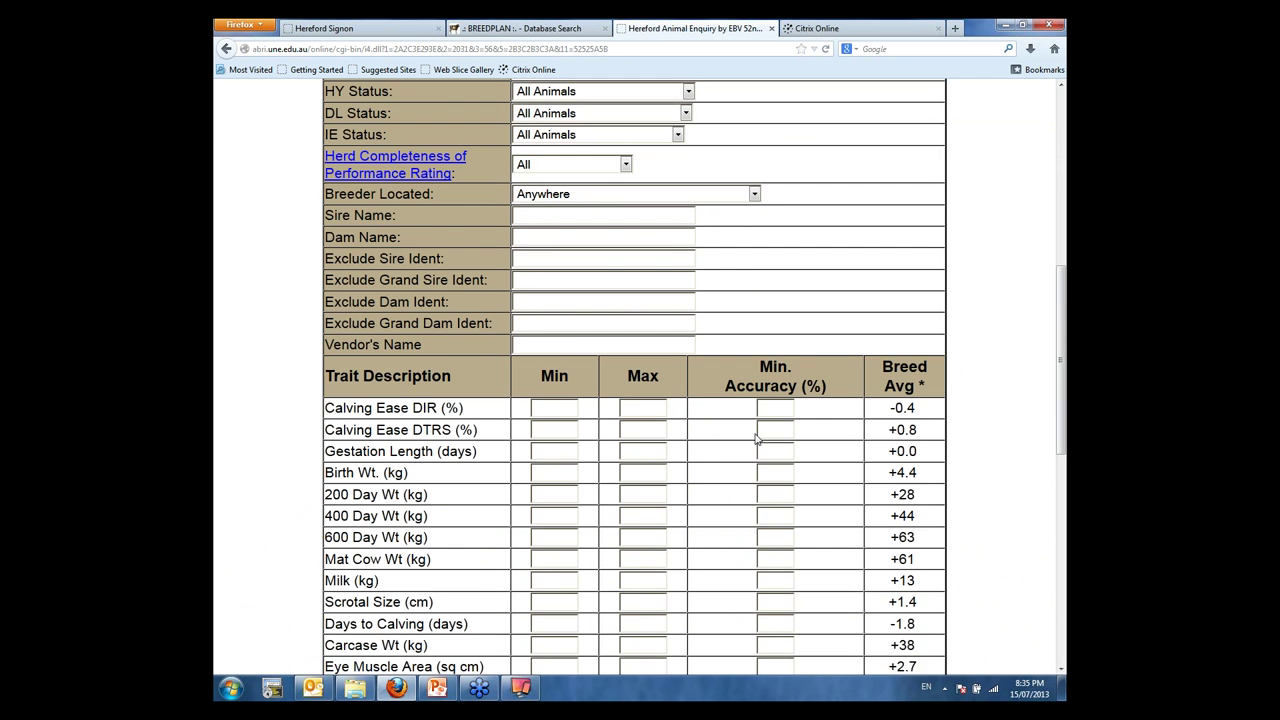
pyautogui.scroll(10, 757, 440)
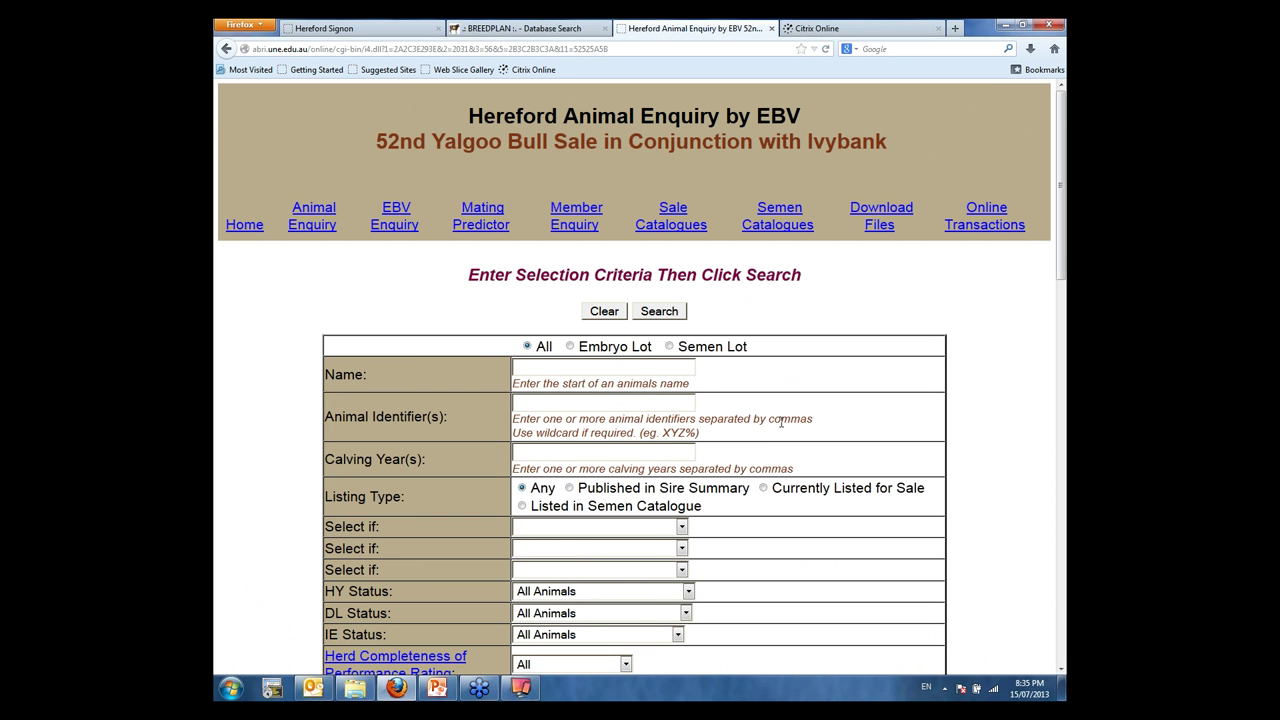
# Step: Set the listing type in the general EBV enquiry to Currently Listed for Sale, and switch to the PowerPoint presentation
pyautogui.click(395, 224)
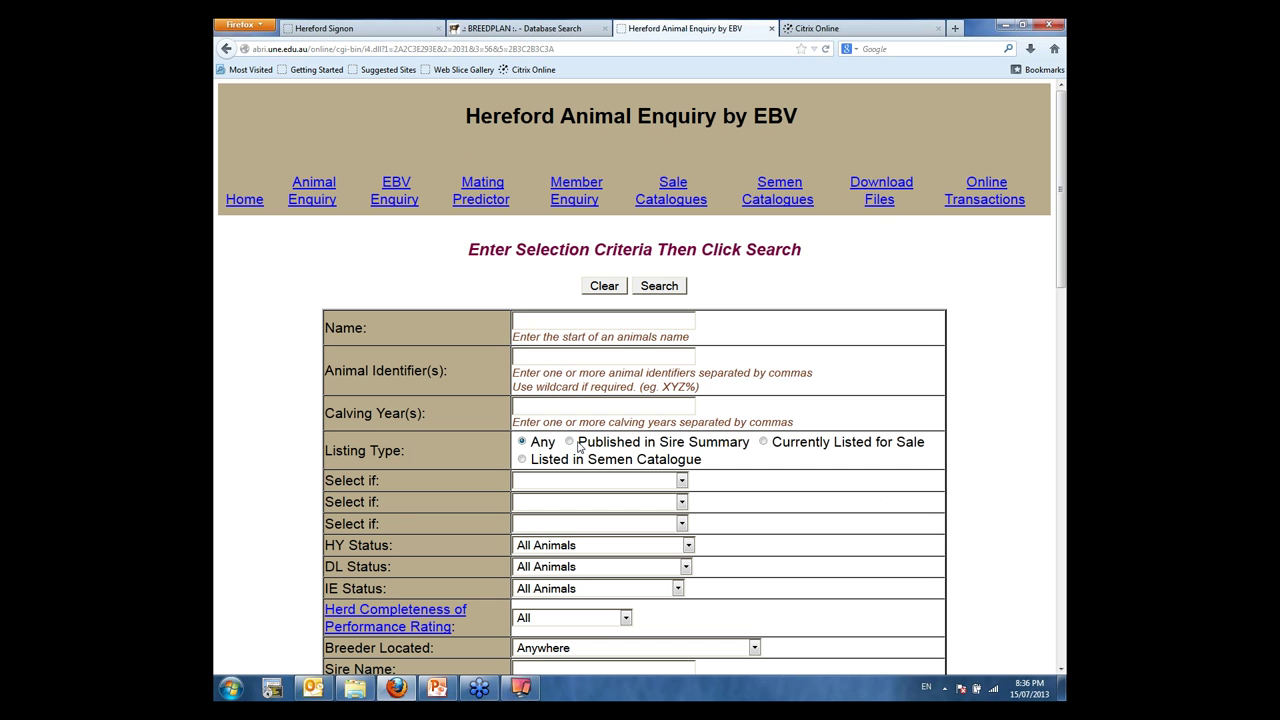
pyautogui.click(763, 442)
pyautogui.click(682, 482)
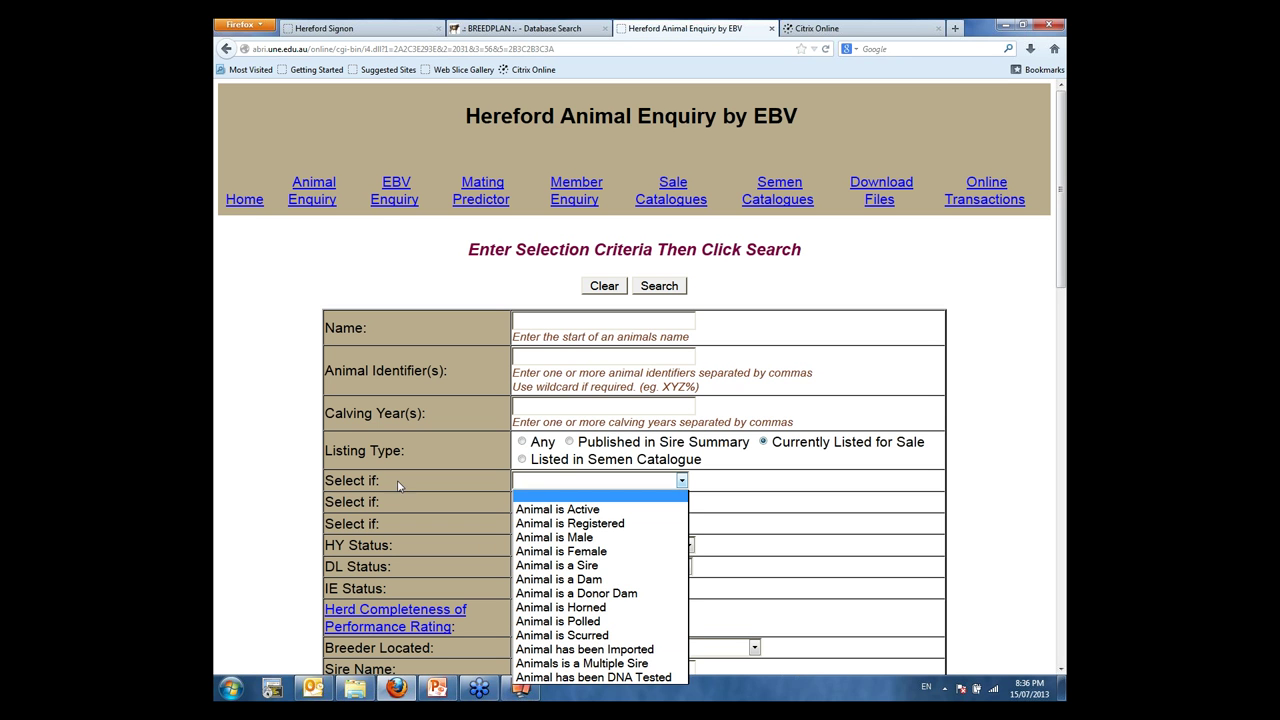
pyautogui.click(602, 486)
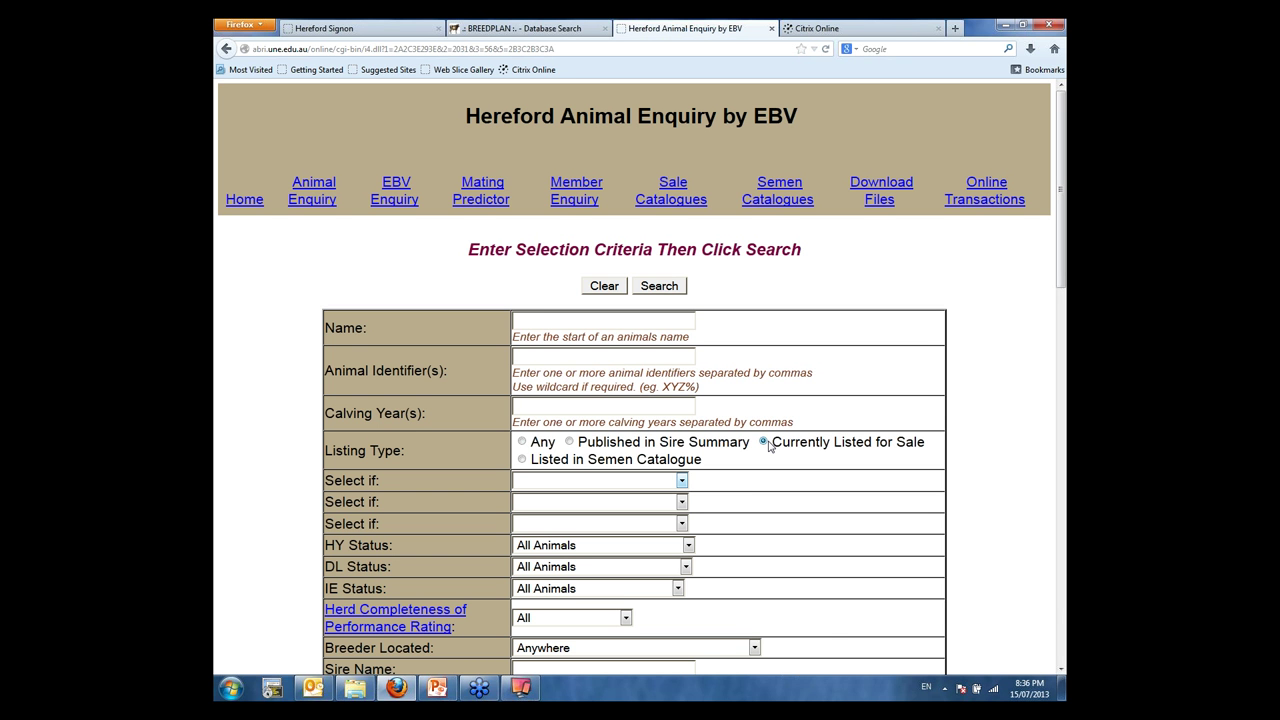
pyautogui.click(405, 688)
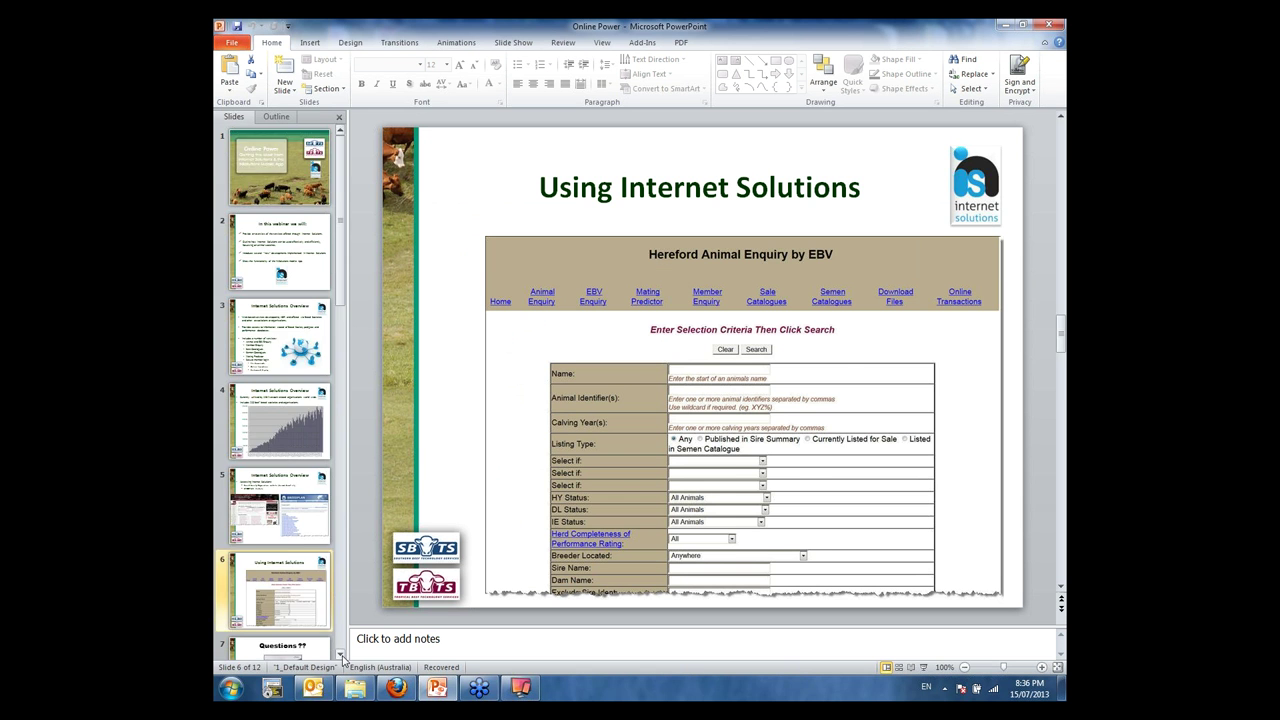
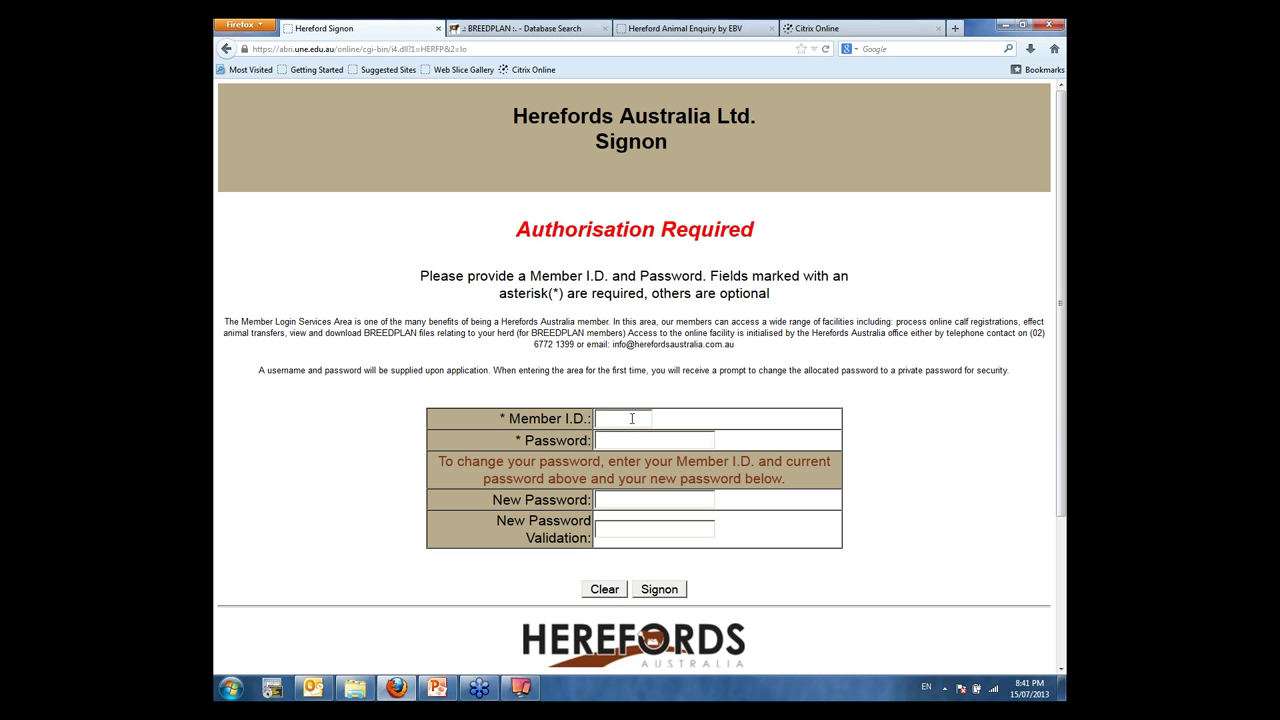
# Step: Sign on to the Herefords Australia members area with the member ID and password, and highlight the member name
pyautogui.click(627, 418)
pyautogui.write('B0381')
pyautogui.click(624, 439)
pyautogui.write('*******')
pyautogui.click(660, 590)
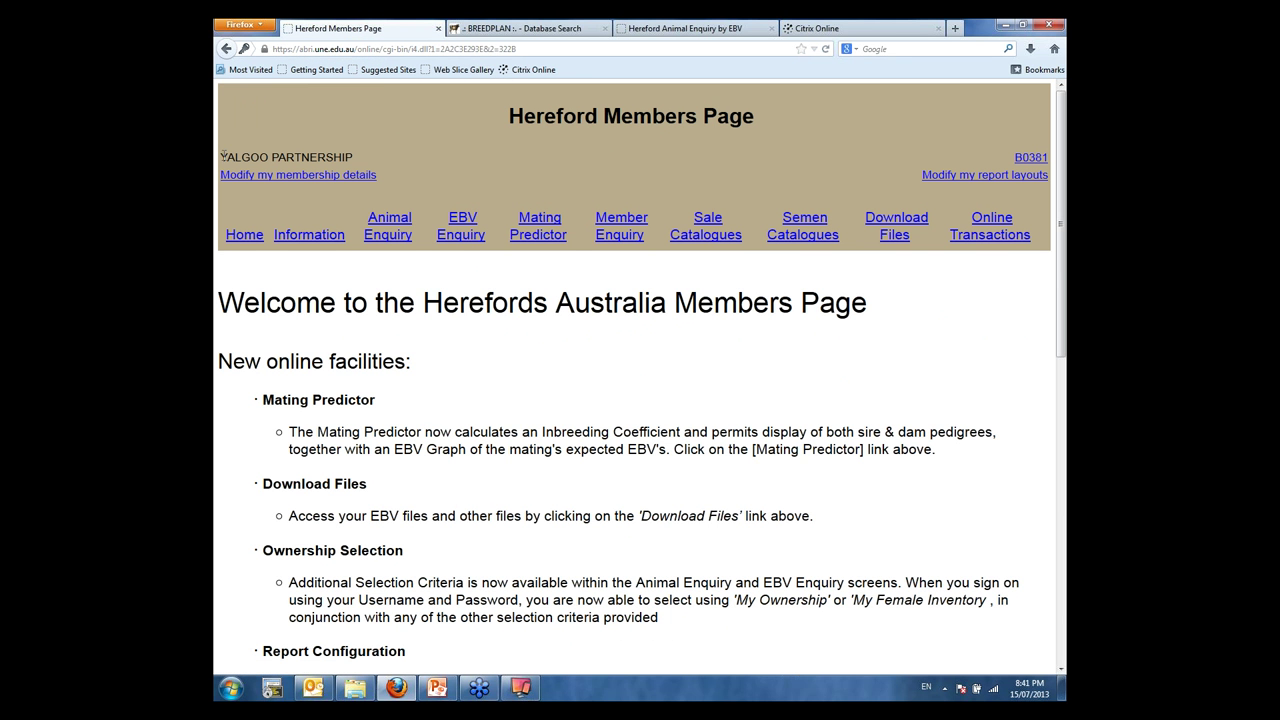
pyautogui.moveTo(221, 157); pyautogui.dragTo(418, 160)
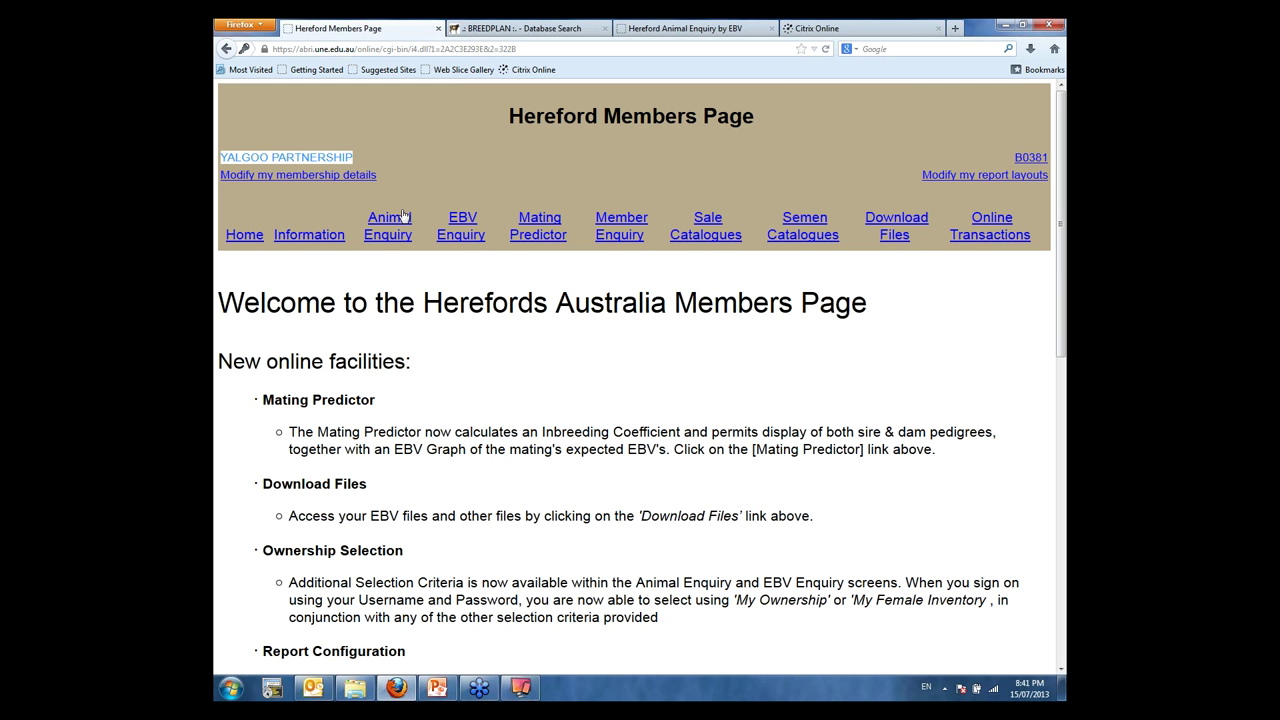
# Step: Run an EBV enquiry with the ownership selection My Female Inventory, and highlight the listing's number of entries
pyautogui.click(459, 240)
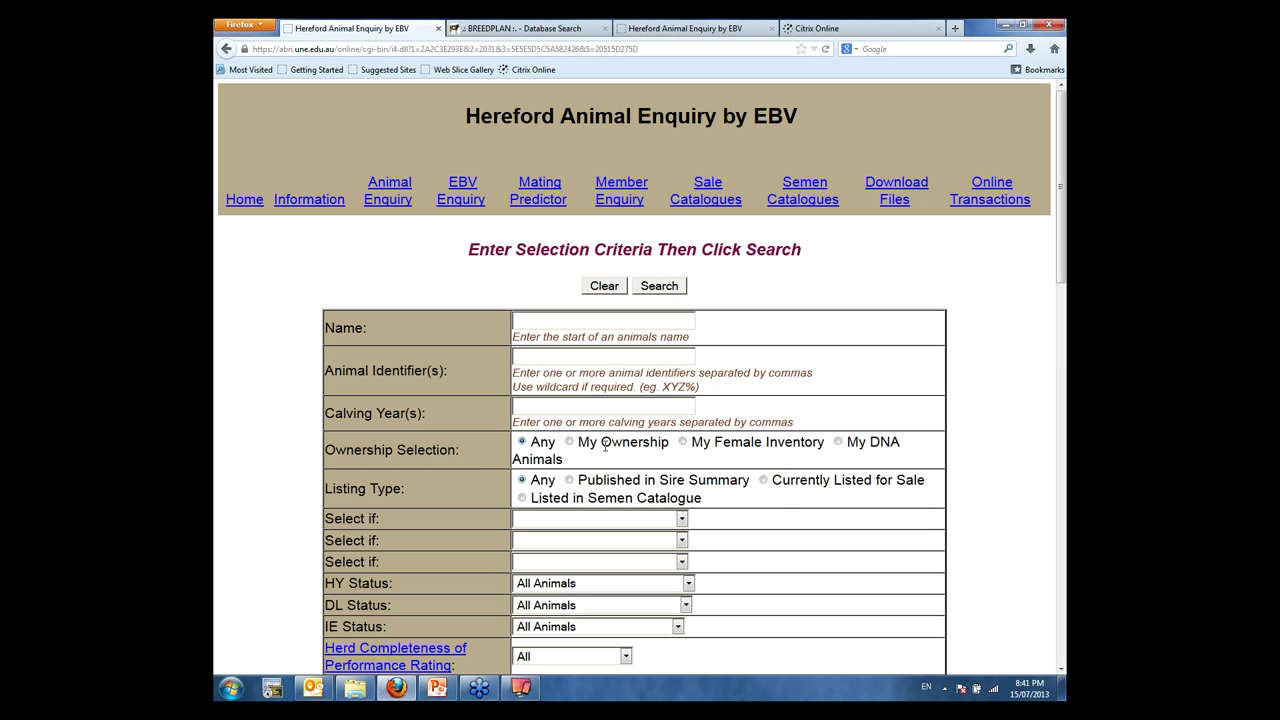
pyautogui.moveTo(566, 441); pyautogui.dragTo(632, 443)
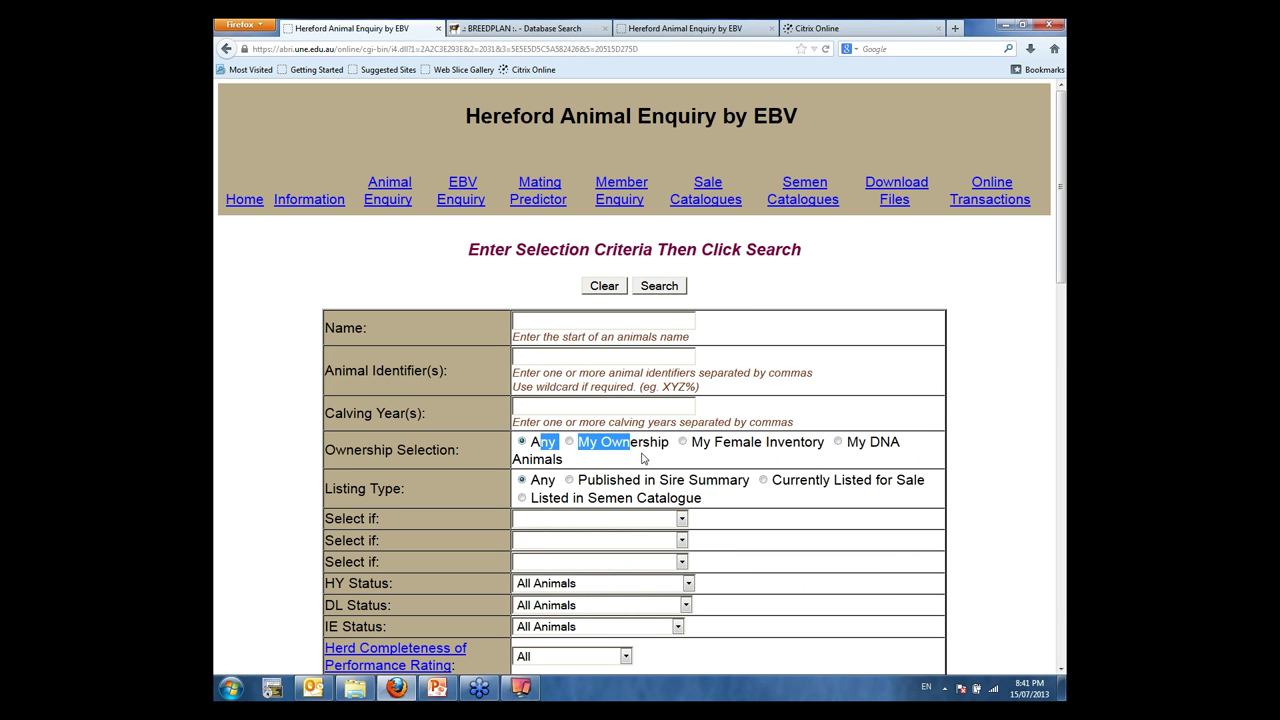
pyautogui.click(640, 446)
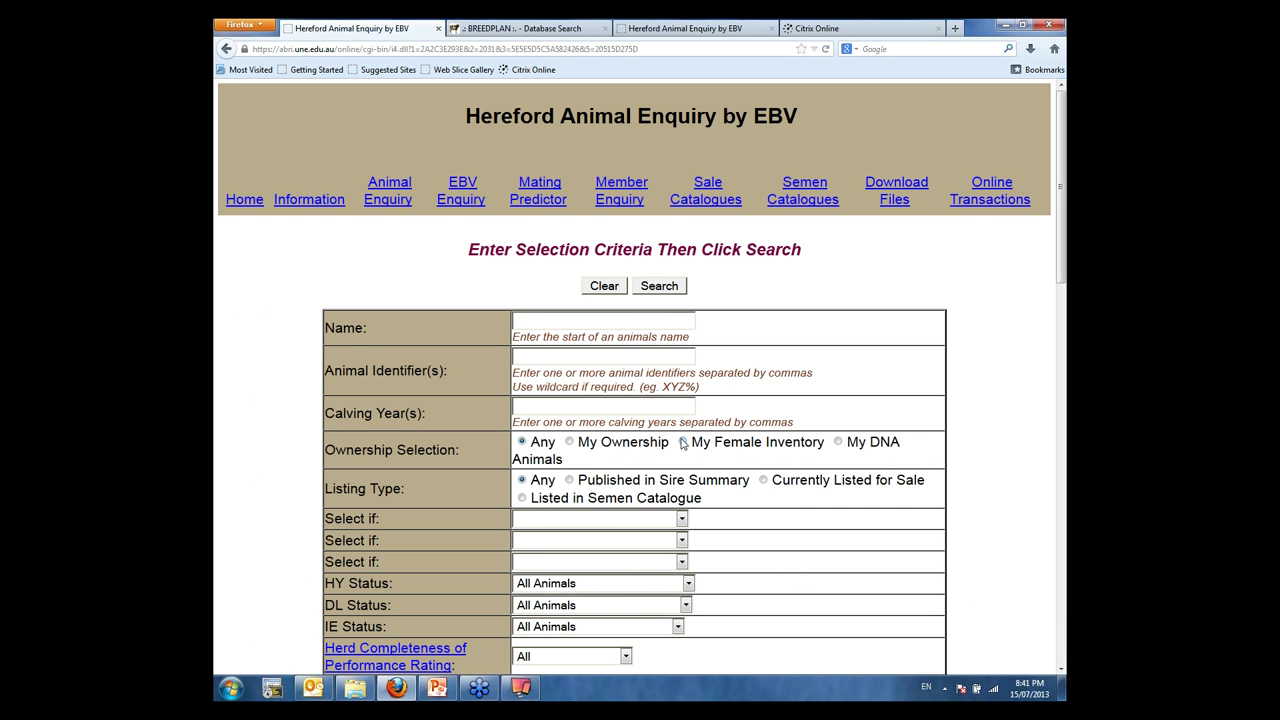
pyautogui.click(684, 443)
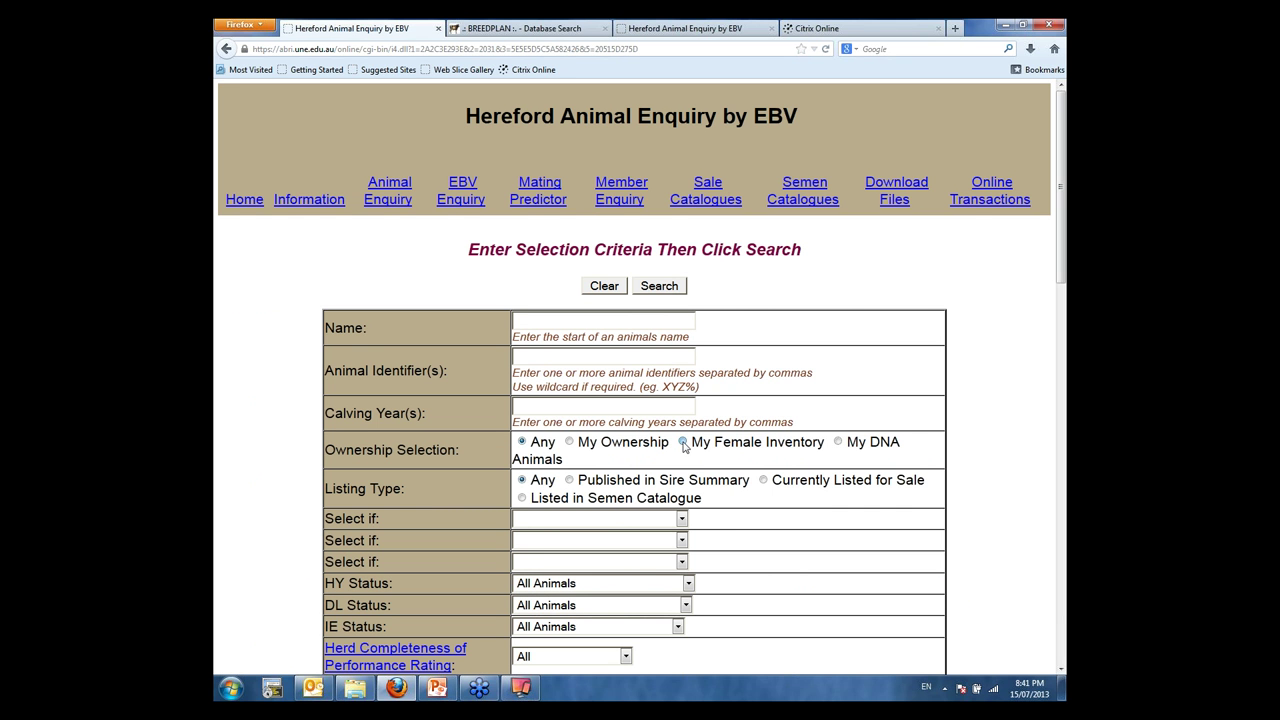
pyautogui.click(659, 288)
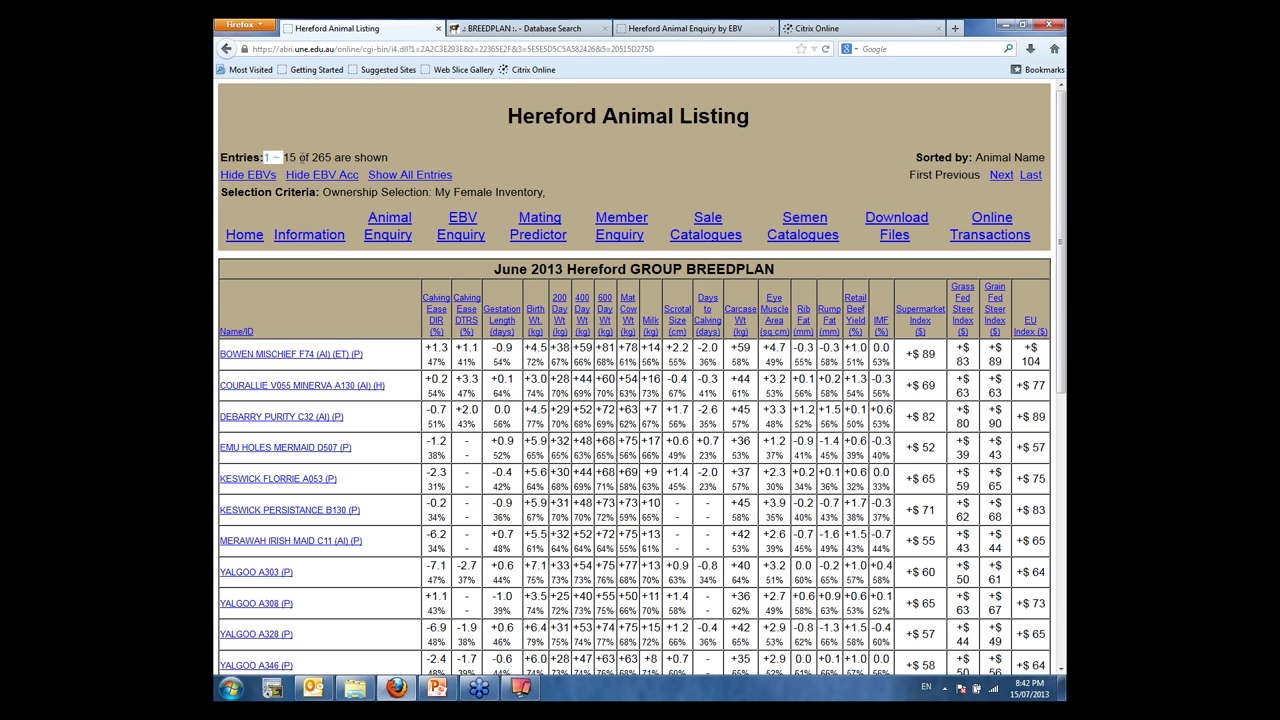
pyautogui.moveTo(301, 157); pyautogui.dragTo(352, 157)
# Step: Try a Mating Predictor search for sires wnaf382 and dayg74 across My Female Inventory, displaying the results by dam
pyautogui.click(227, 50)
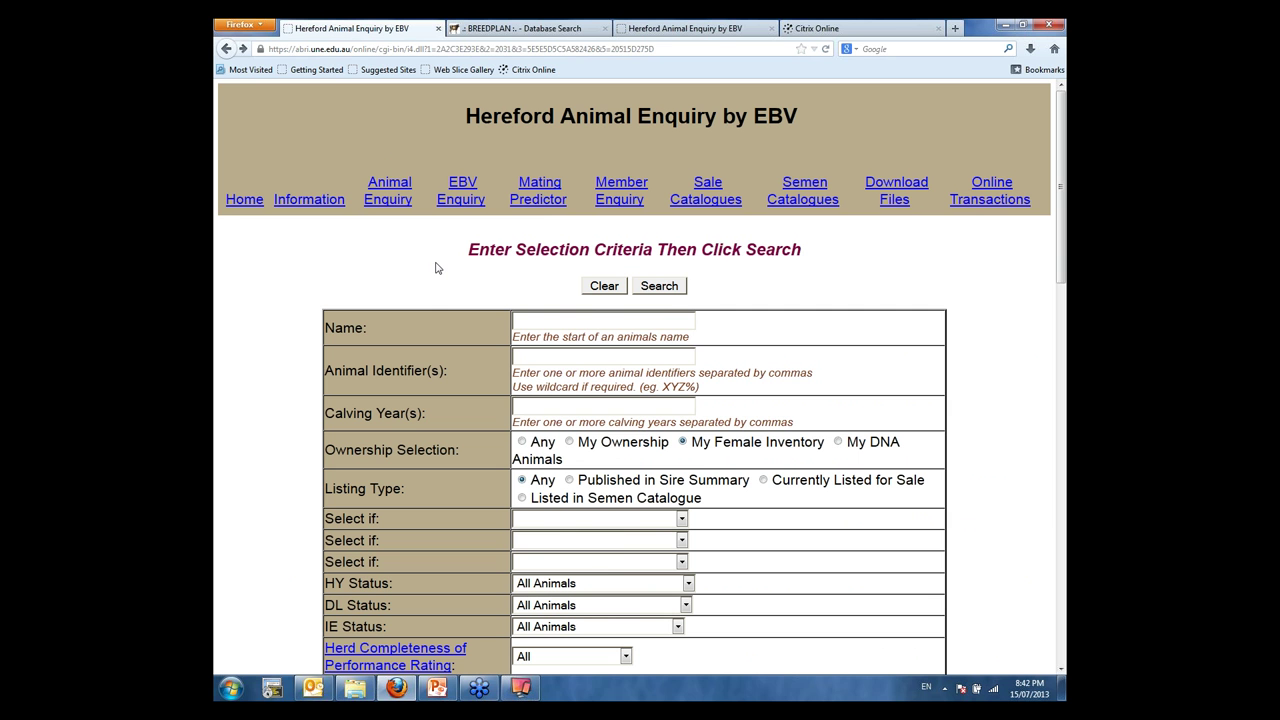
pyautogui.click(539, 200)
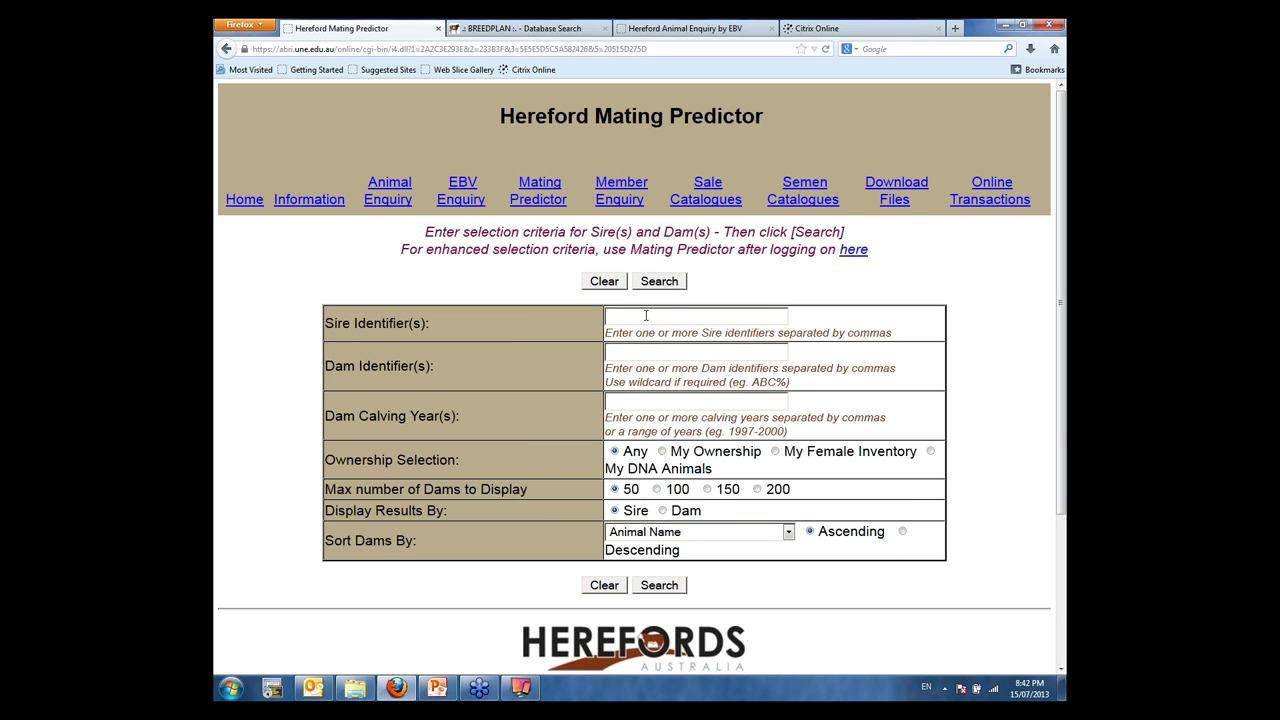
pyautogui.click(777, 452)
pyautogui.click(648, 316)
pyautogui.write('wnaf382, dayg74')
pyautogui.moveTo(766, 490); pyautogui.dragTo(805, 495)
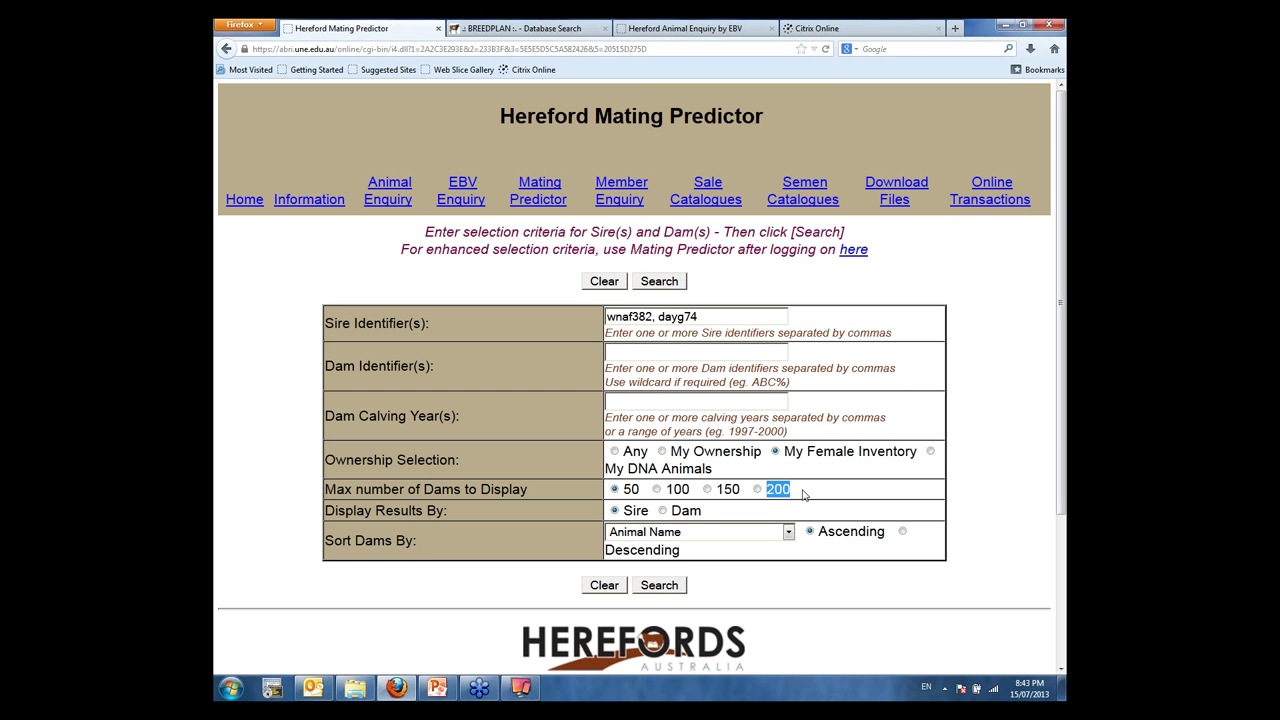
pyautogui.click(805, 495)
pyautogui.click(669, 587)
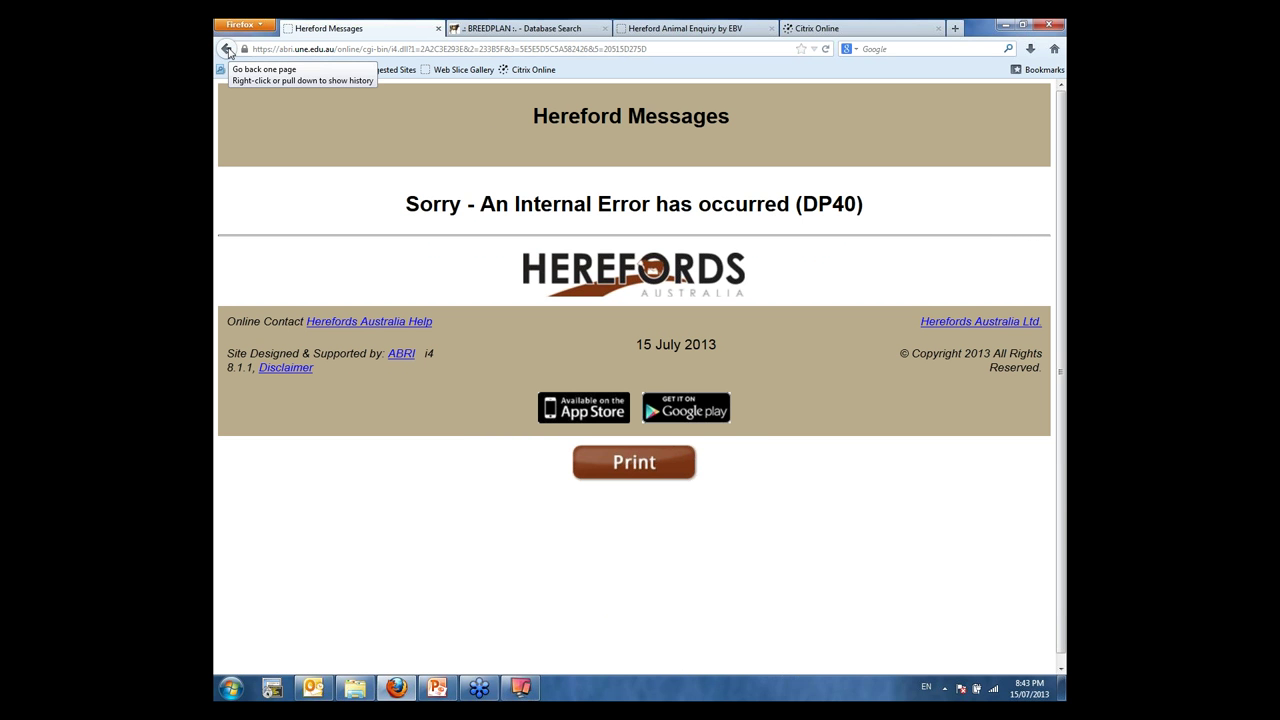
pyautogui.click(227, 50)
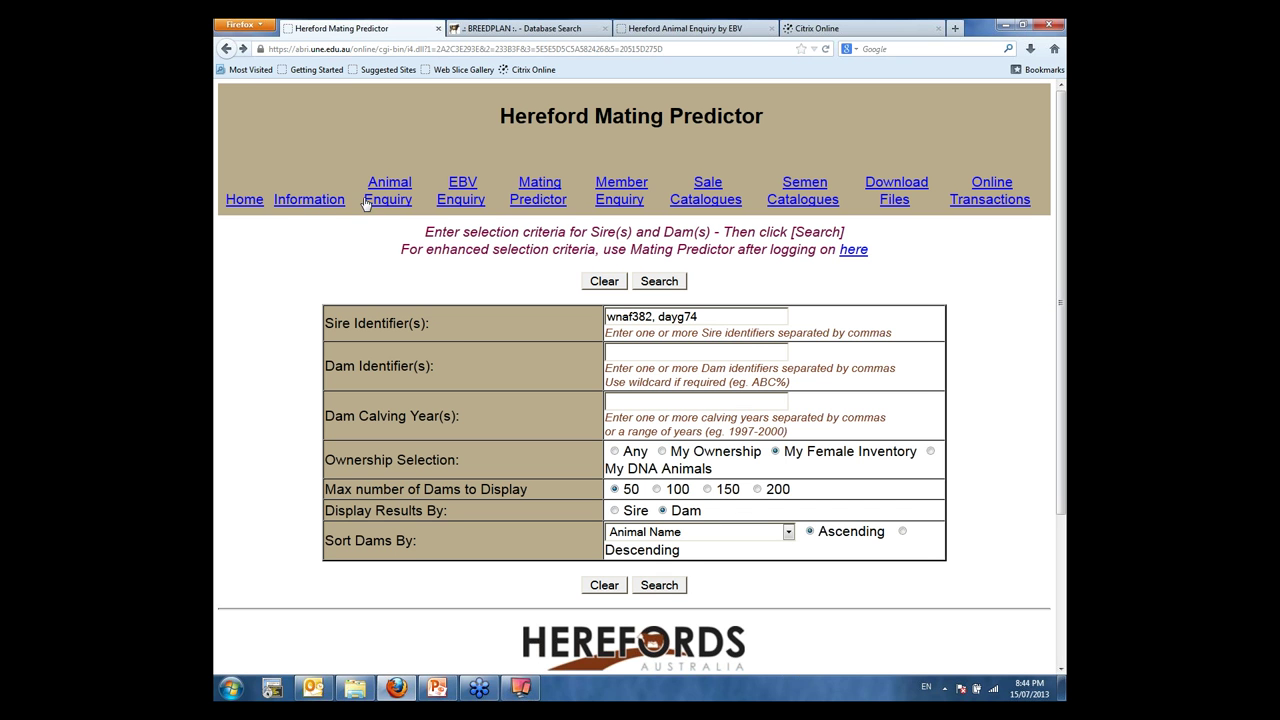
# Step: Review the form for modifying the membership details, and return to the members information page
pyautogui.click(303, 204)
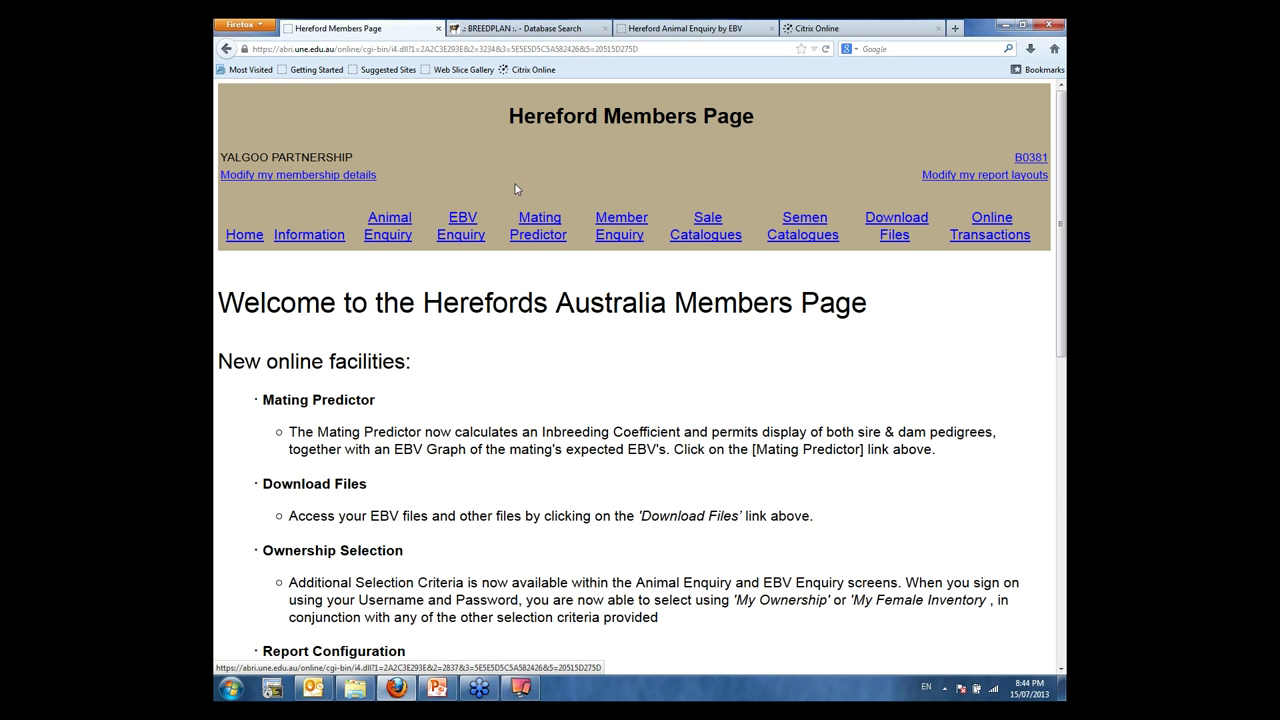
pyautogui.click(275, 176)
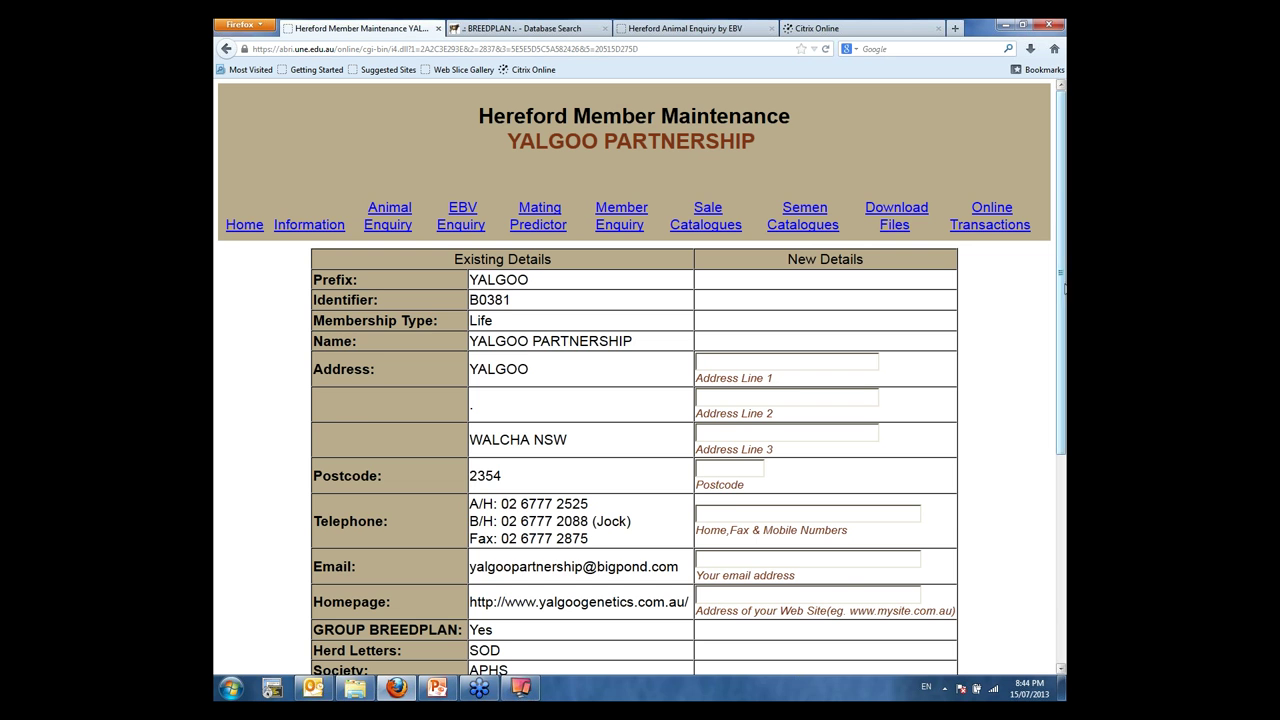
pyautogui.moveTo(1063, 303); pyautogui.dragTo(1063, 468)
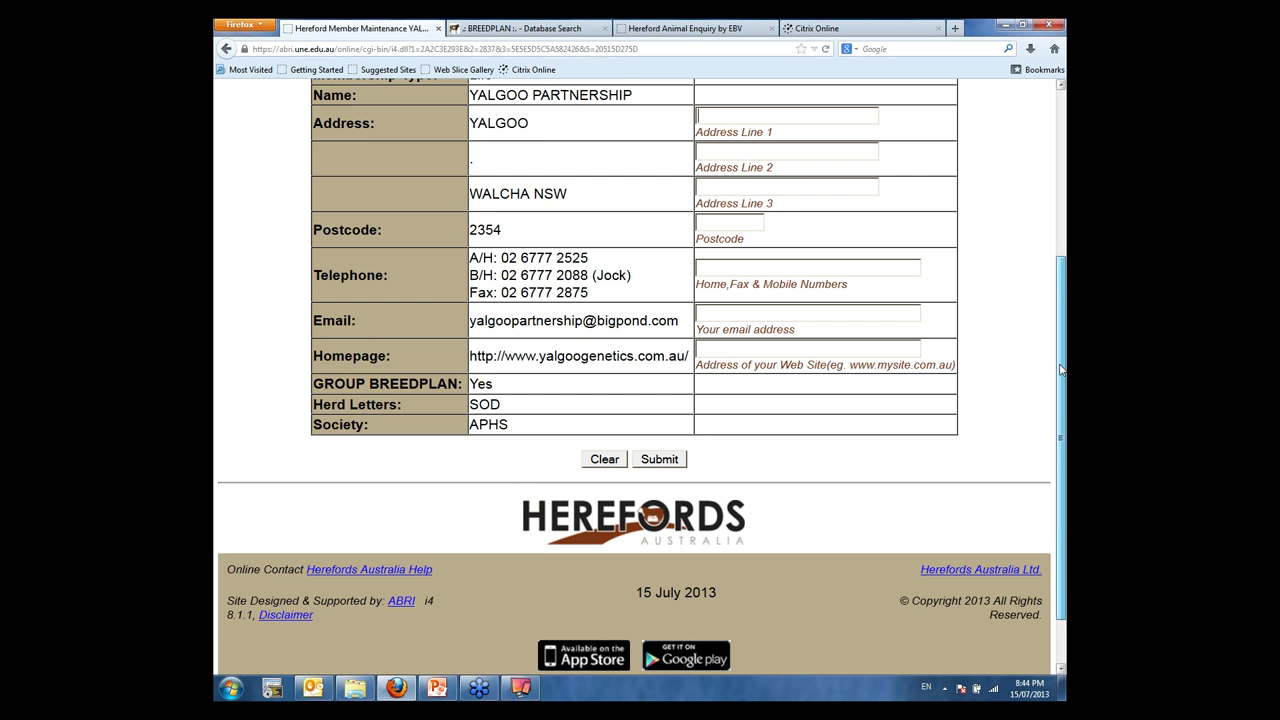
pyautogui.moveTo(1063, 370); pyautogui.dragTo(1063, 358)
pyautogui.scroll(3, 381, 261)
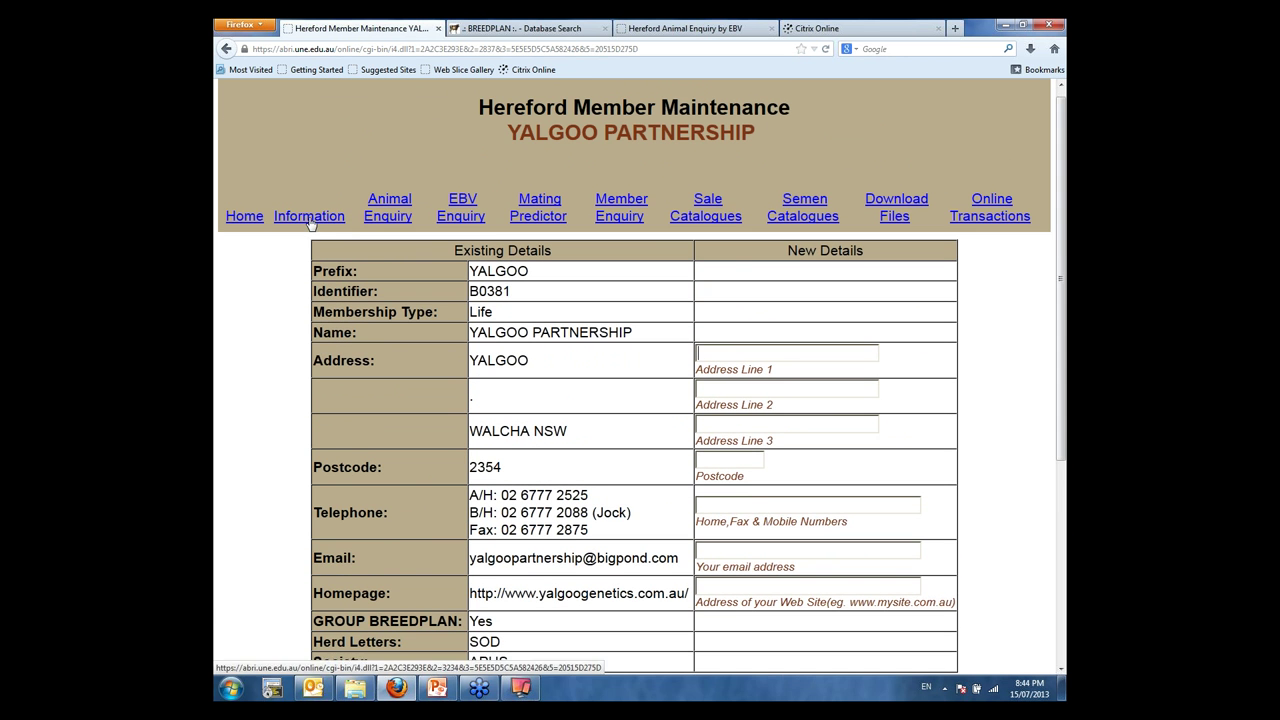
pyautogui.click(310, 220)
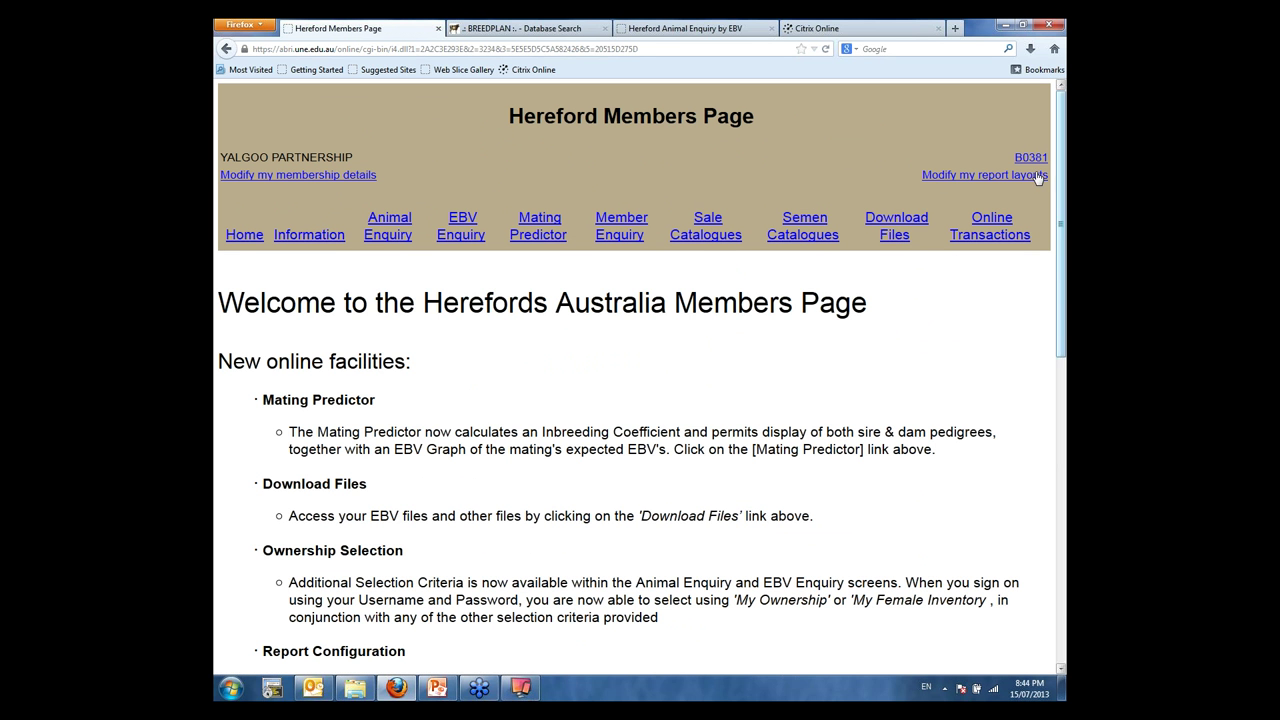
# Step: In the report layout's Animal Listing, give Identifier sequence number 10, Sex 20, Birth Date 30 and Sire 40
pyautogui.click(978, 180)
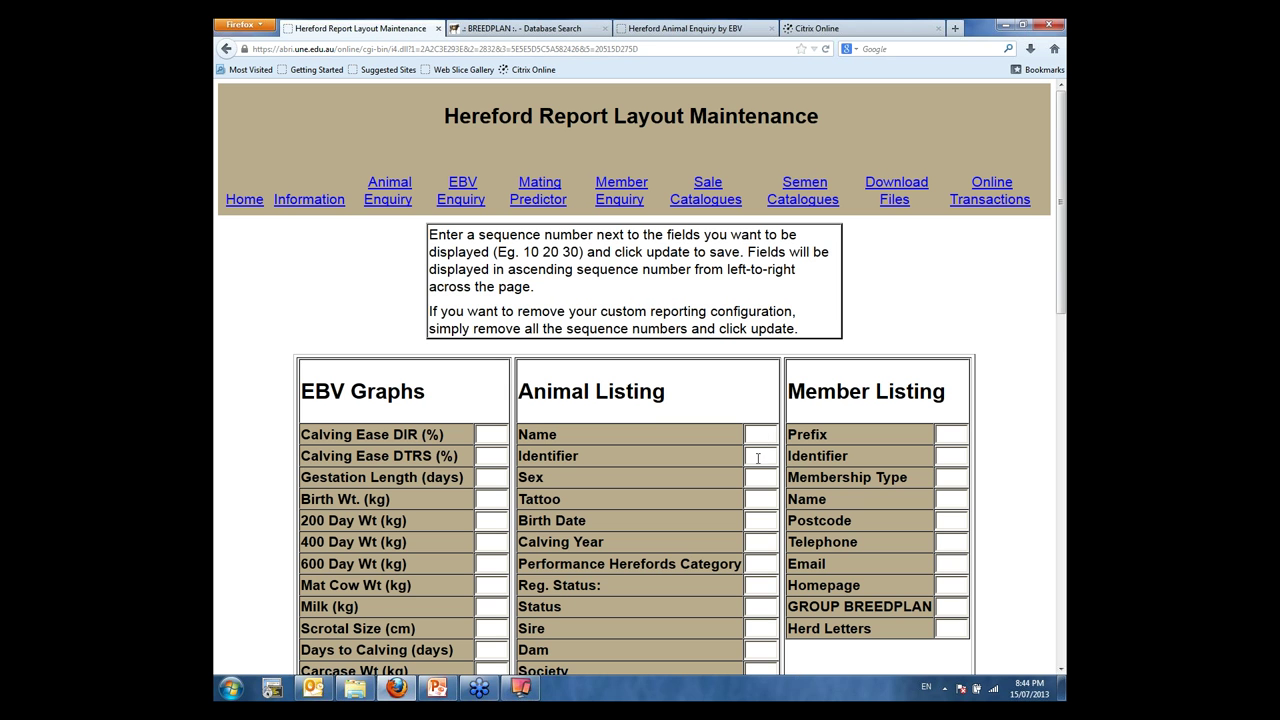
pyautogui.scroll(-2, 754, 455)
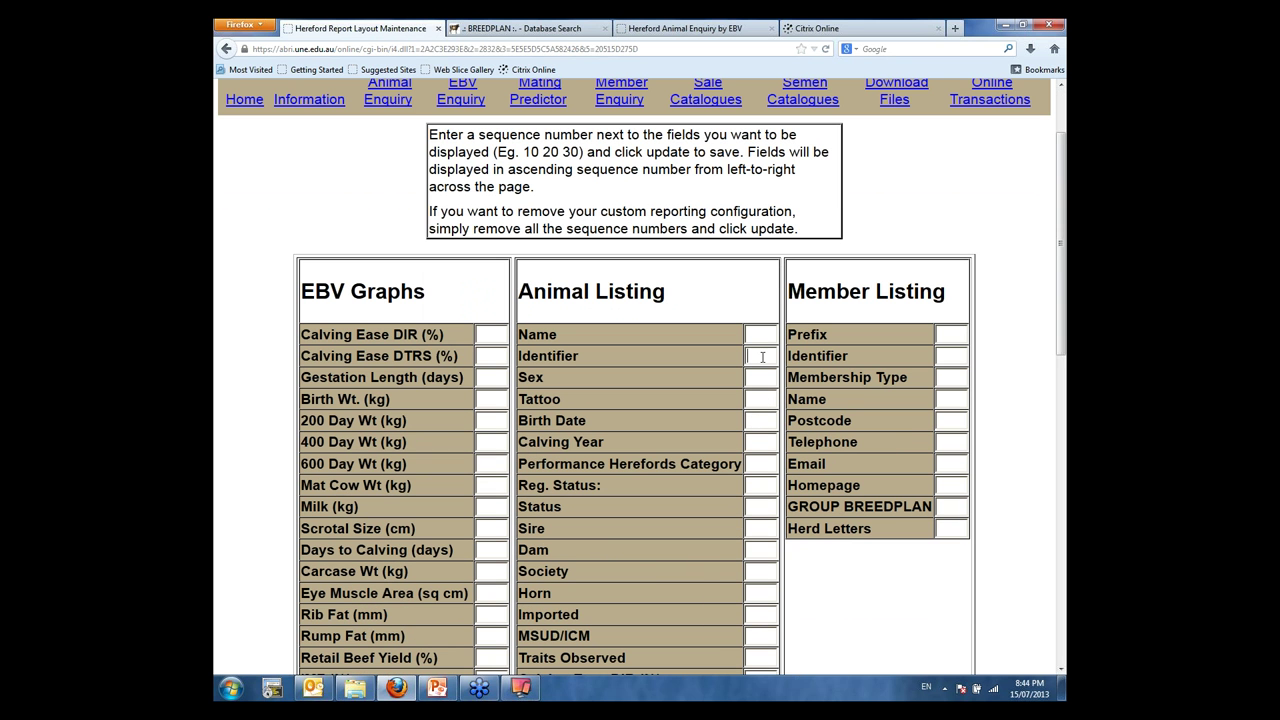
pyautogui.click(758, 356)
pyautogui.write('10')
pyautogui.click(763, 381)
pyautogui.write('20')
pyautogui.click(766, 423)
pyautogui.write('30')
pyautogui.click(759, 530)
pyautogui.scroll(-2, 745, 480)
pyautogui.write('30')
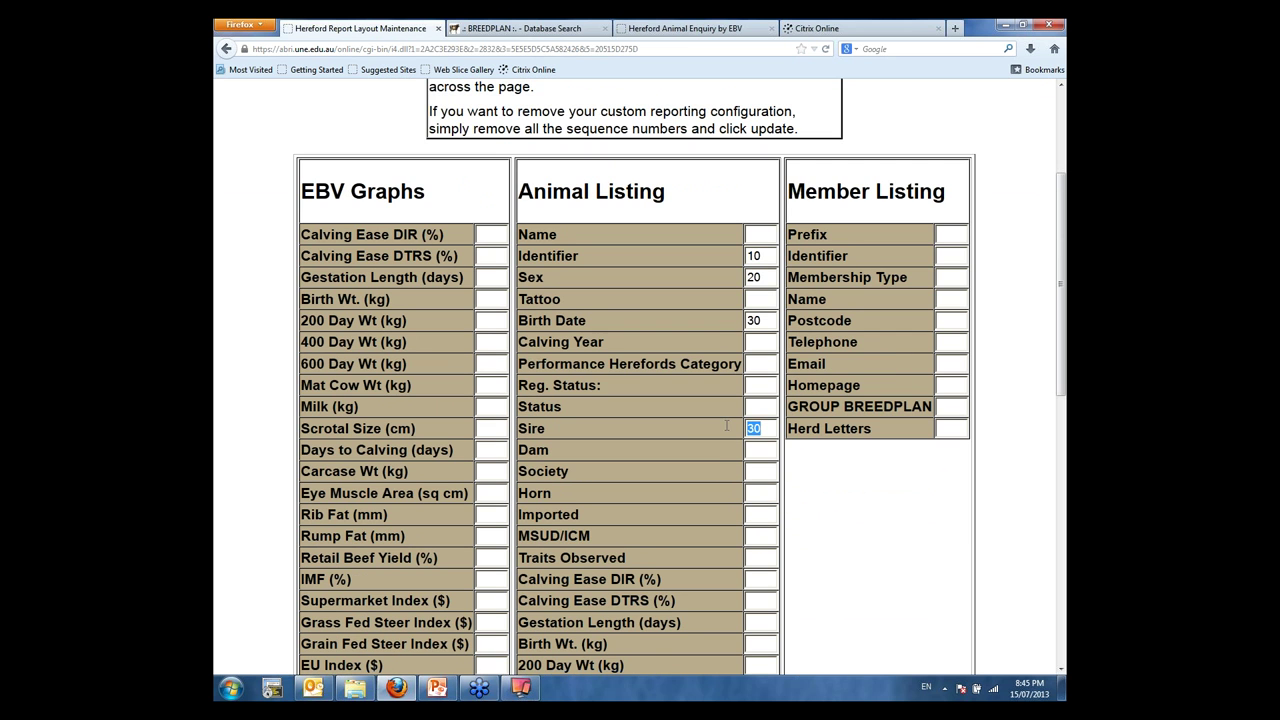
pyautogui.write('40')
# Step: Give Calving Ease DIR sequence number 50 and Traits Observed 45 in the Animal Listing layout
pyautogui.click(760, 579)
pyautogui.write('40')
pyautogui.doubleClick(756, 579)
pyautogui.scroll(-2, 760, 430)
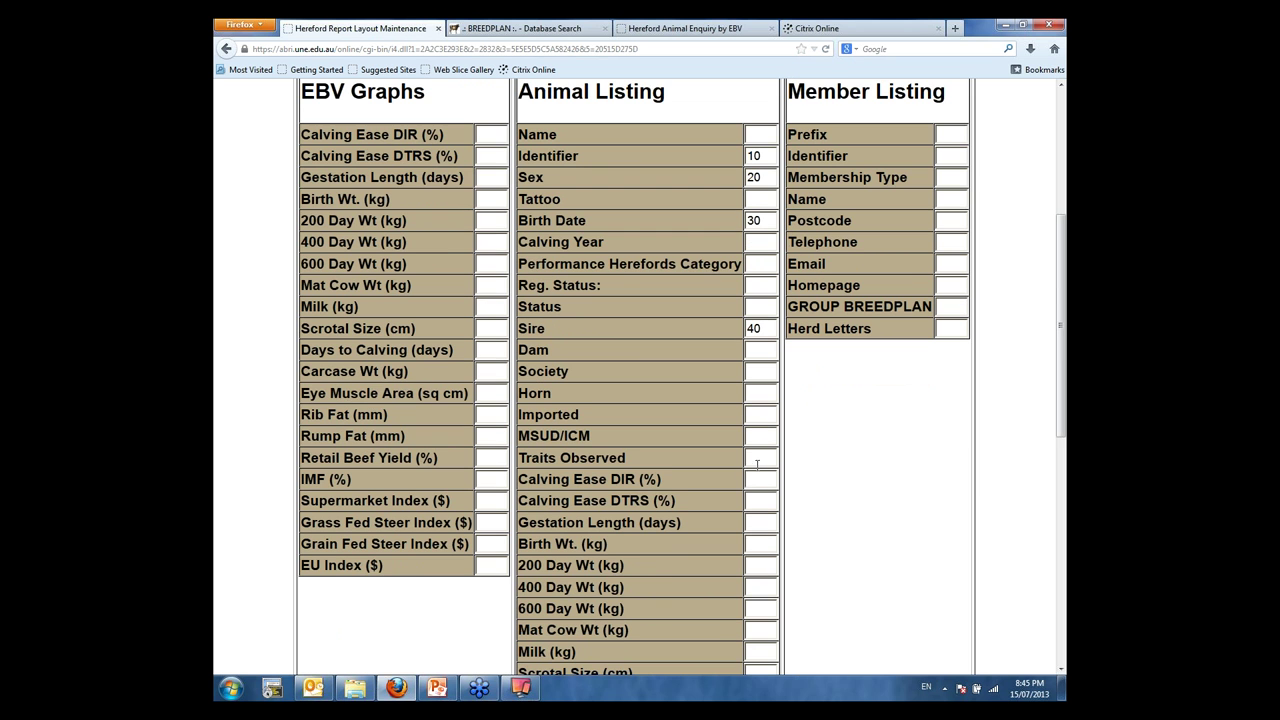
pyautogui.press('BackSpace')
pyautogui.write('50')
pyautogui.click(759, 457)
pyautogui.write('45')
# Step: Give 400 Day Wt sequence number 60 and Eye Muscle Area 70 in the Animal Listing layout, leaving Calving Ease DTRS blank
pyautogui.click(765, 501)
pyautogui.scroll(-2, 767, 515)
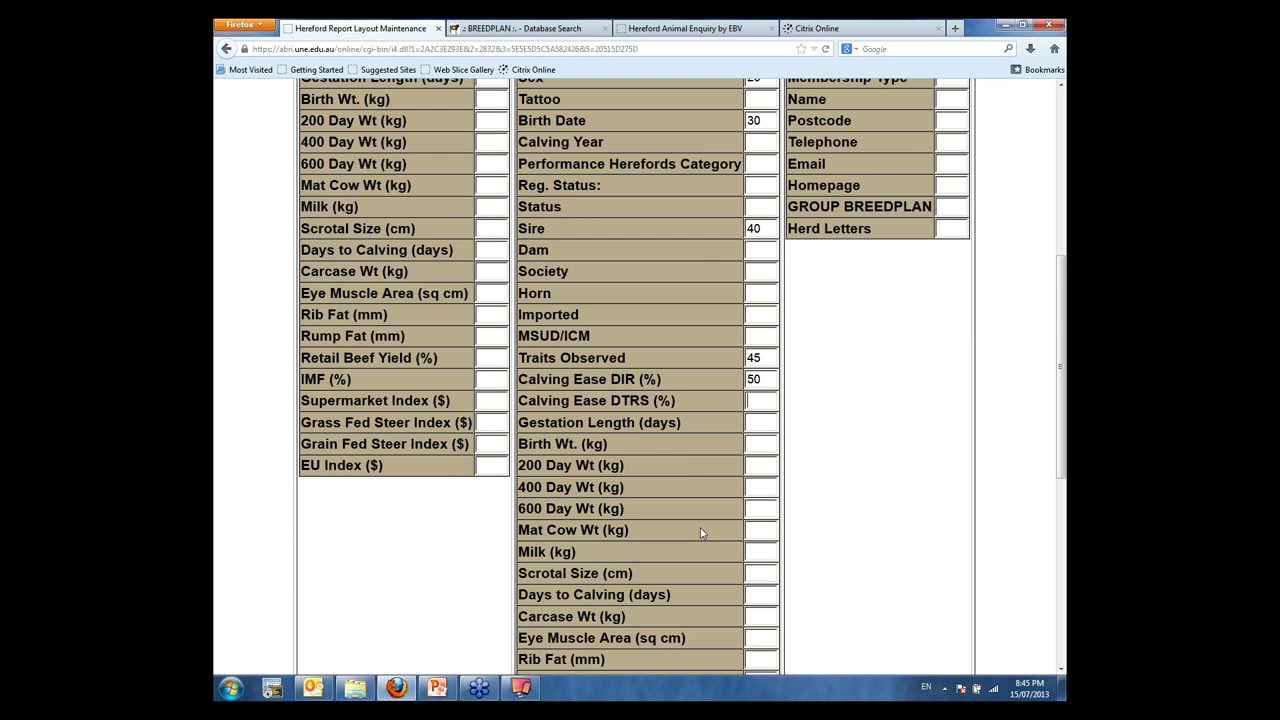
pyautogui.click(767, 489)
pyautogui.write('60')
pyautogui.click(757, 638)
pyautogui.write('60')
pyautogui.press('BackSpace')
pyautogui.press('BackSpace')
pyautogui.write('70')
pyautogui.scroll(-4, 757, 638)
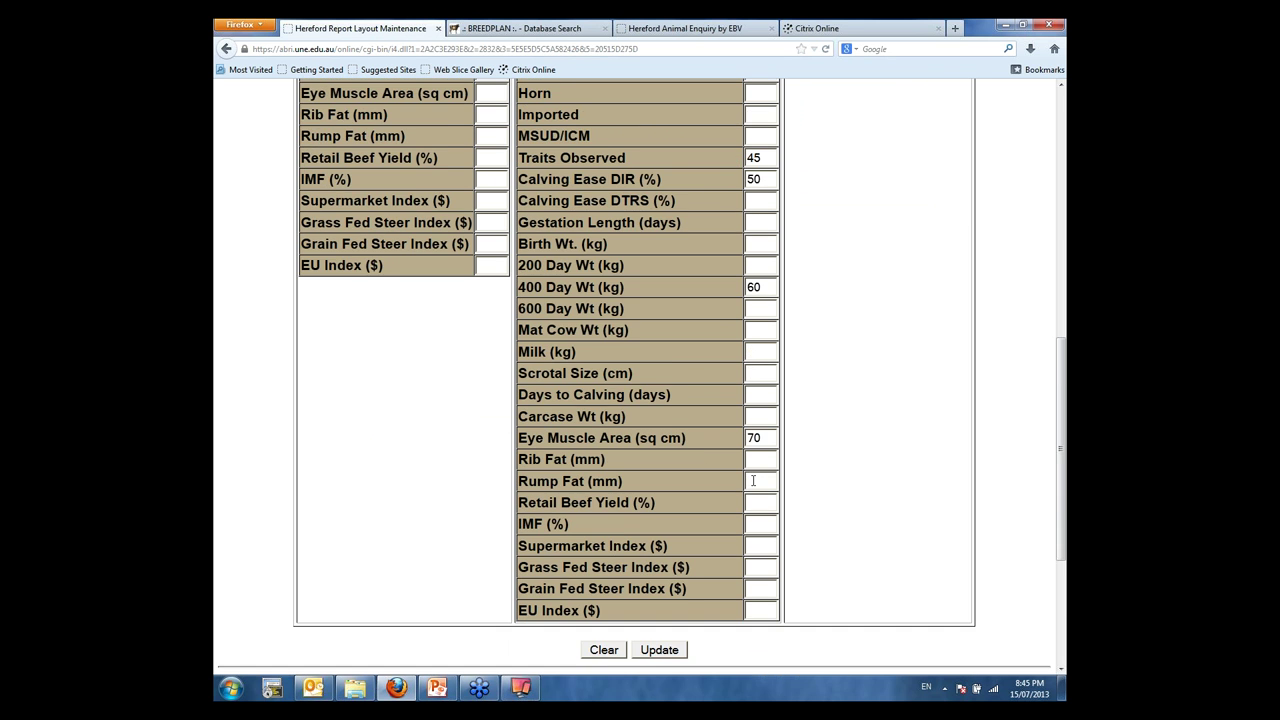
# Step: Give Rump Fat sequence number 80 and Grain Fed Steer Index 90 in the Animal Listing layout
pyautogui.click(752, 481)
pyautogui.write('80')
pyautogui.click(755, 588)
pyautogui.write('90')
# Step: In the EBV Graphs layout, give Calving Ease DIR sequence number 10 and 400 Day Wt 20
pyautogui.scroll(10, 444, 500)
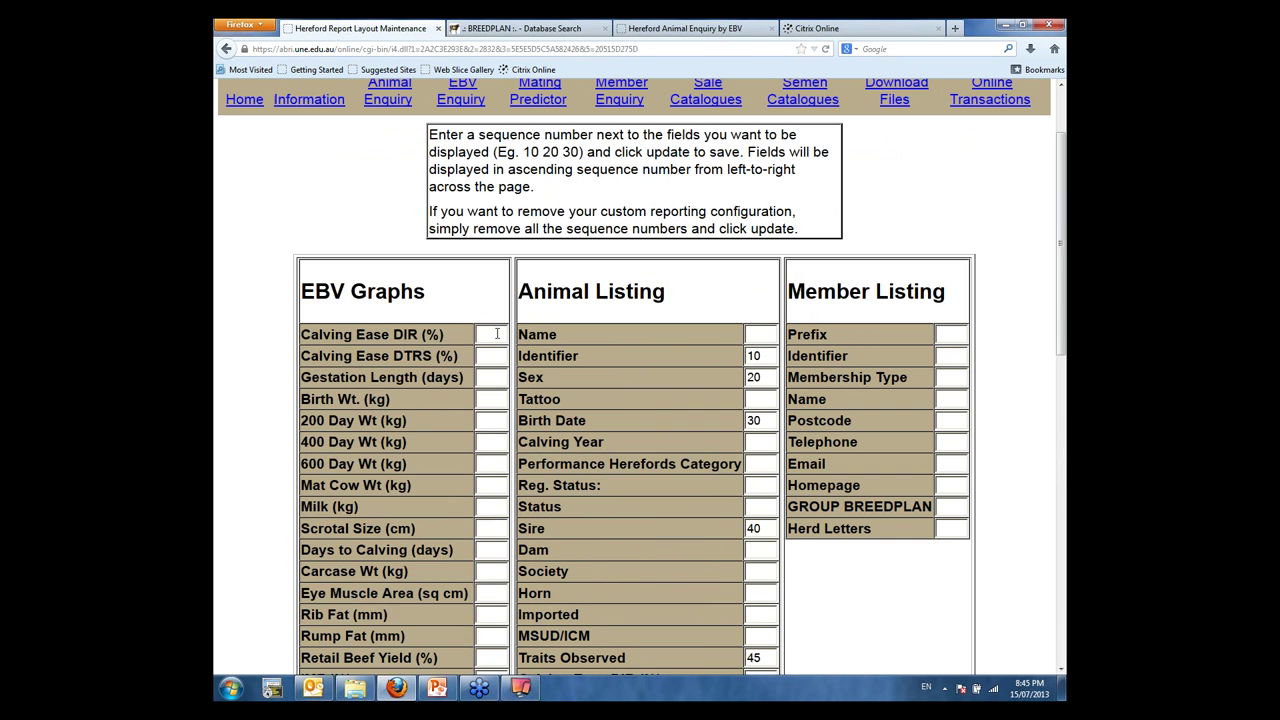
pyautogui.click(497, 333)
pyautogui.write('10')
pyautogui.click(498, 442)
pyautogui.write('20')
# Step: Give Eye Muscle Area sequence number 30 and Rump Fat 40 in the EBV Graphs layout
pyautogui.scroll(-2, 484, 485)
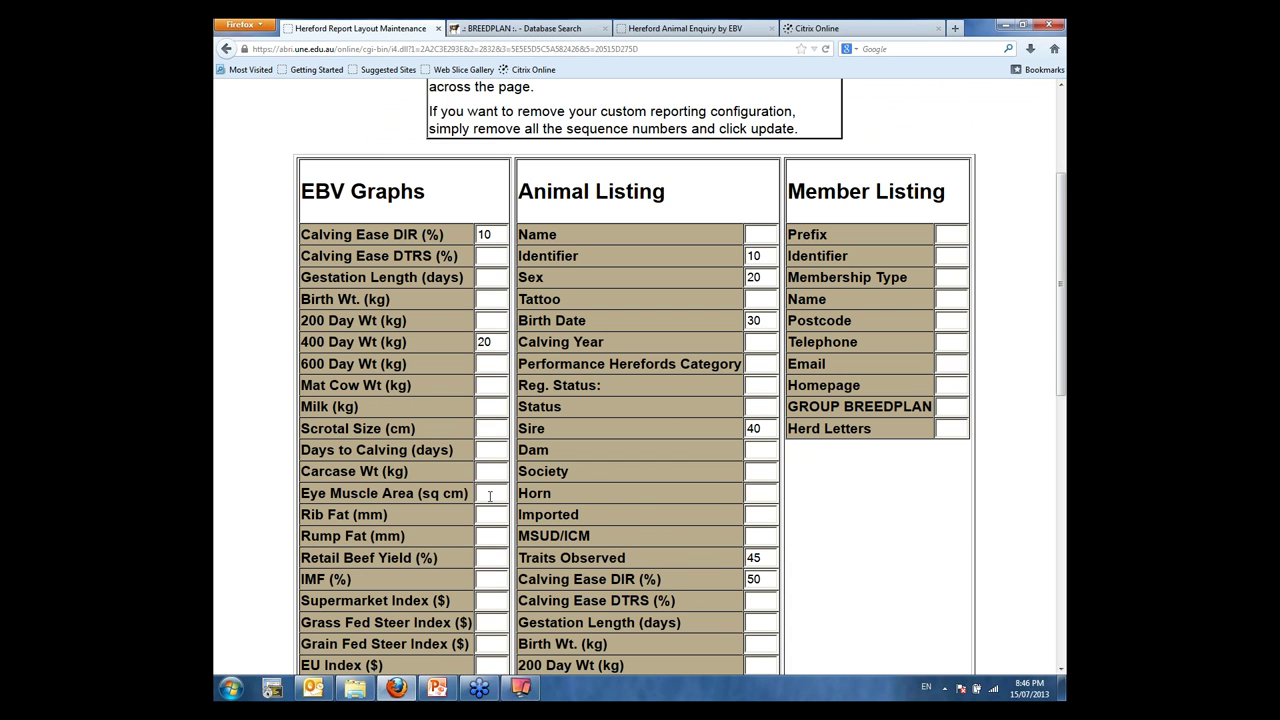
pyautogui.click(490, 496)
pyautogui.write('30')
pyautogui.click(491, 536)
pyautogui.write('40')
# Step: Give Grain Fed Steer Index sequence number 50 in the EBV Graphs layout and save the report layouts
pyautogui.scroll(-4, 490, 453)
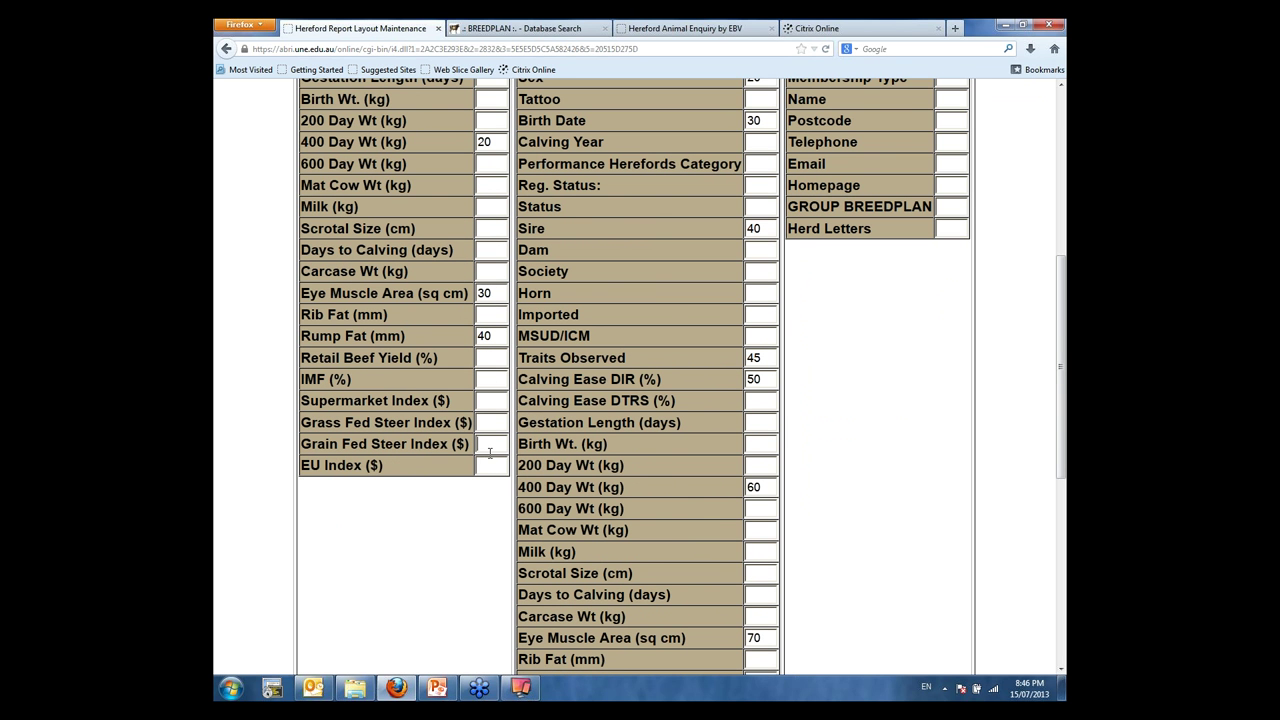
pyautogui.click(490, 453)
pyautogui.write('50')
pyautogui.scroll(-4, 868, 465)
pyautogui.press('Return')
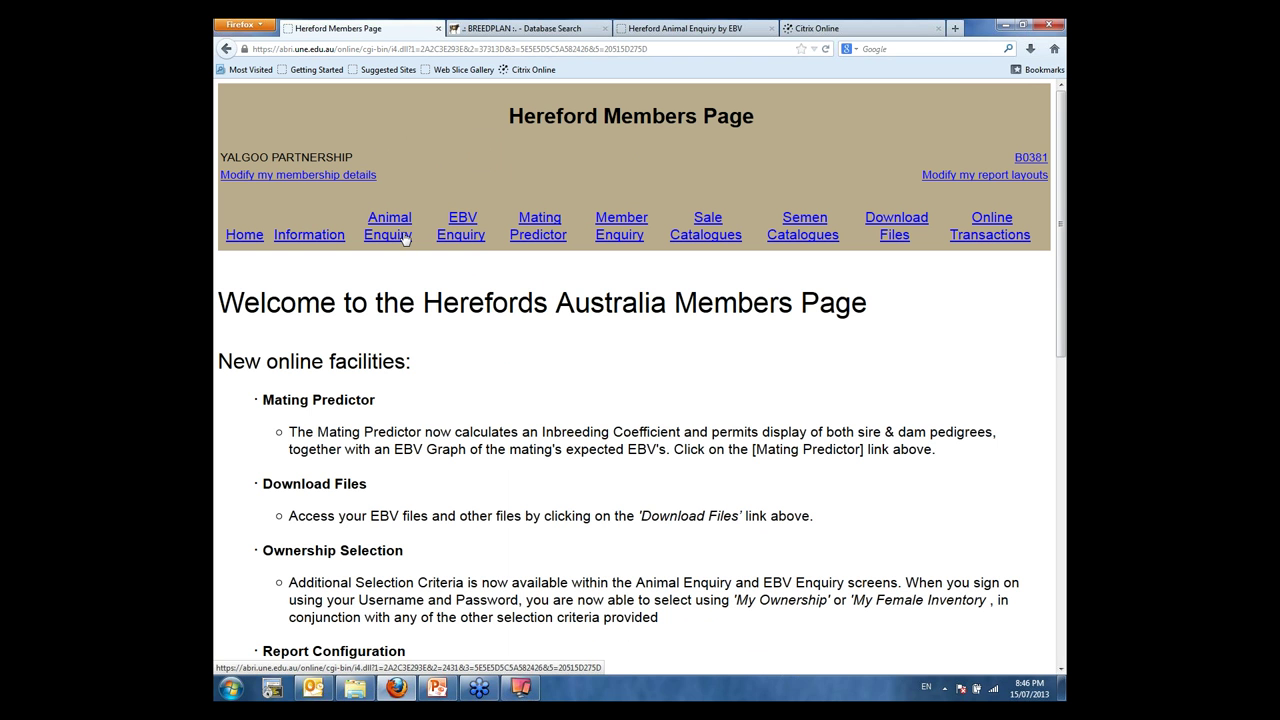
# Step: Start an EBV enquiry limited to calving year 2011 and male animals
pyautogui.click(465, 237)
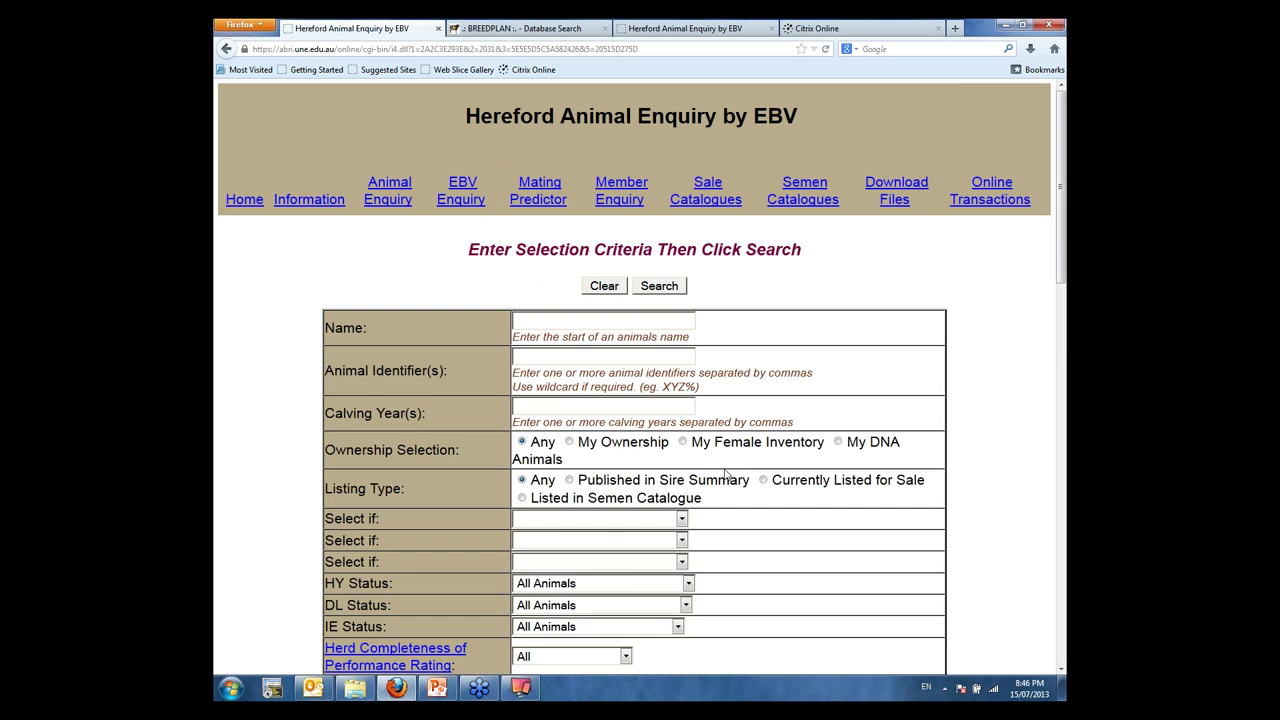
pyautogui.click(555, 405)
pyautogui.write('2011')
pyautogui.click(637, 520)
pyautogui.click(637, 520)
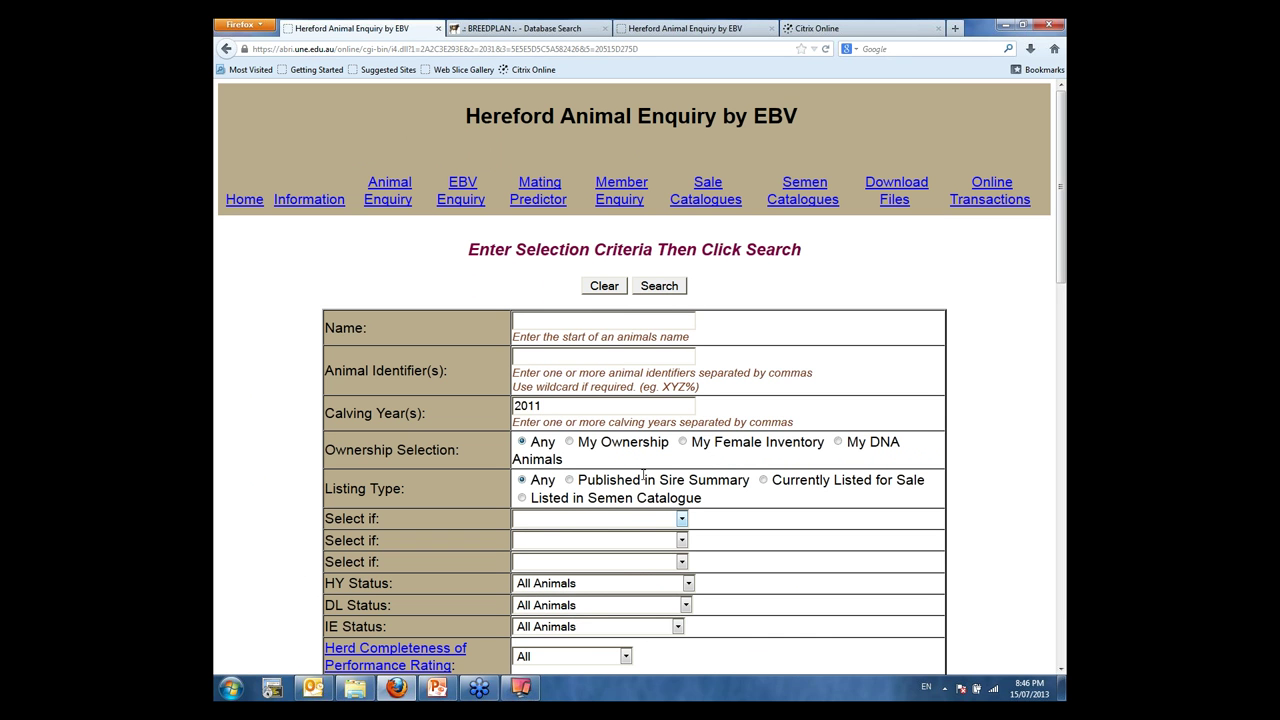
pyautogui.click(682, 519)
pyautogui.click(556, 361)
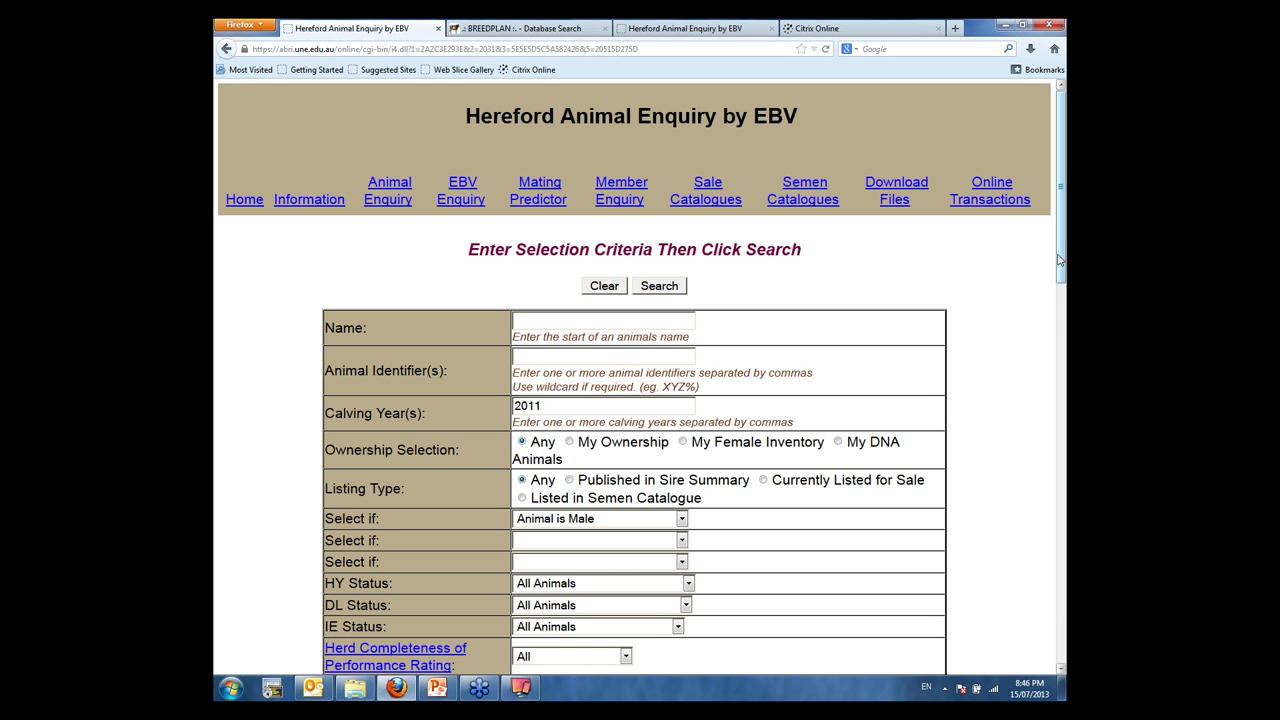
# Step: Sort the EBV enquiry by Grain Fed Steer Index in default order and run the search
pyautogui.scroll(-18, 1064, 320)
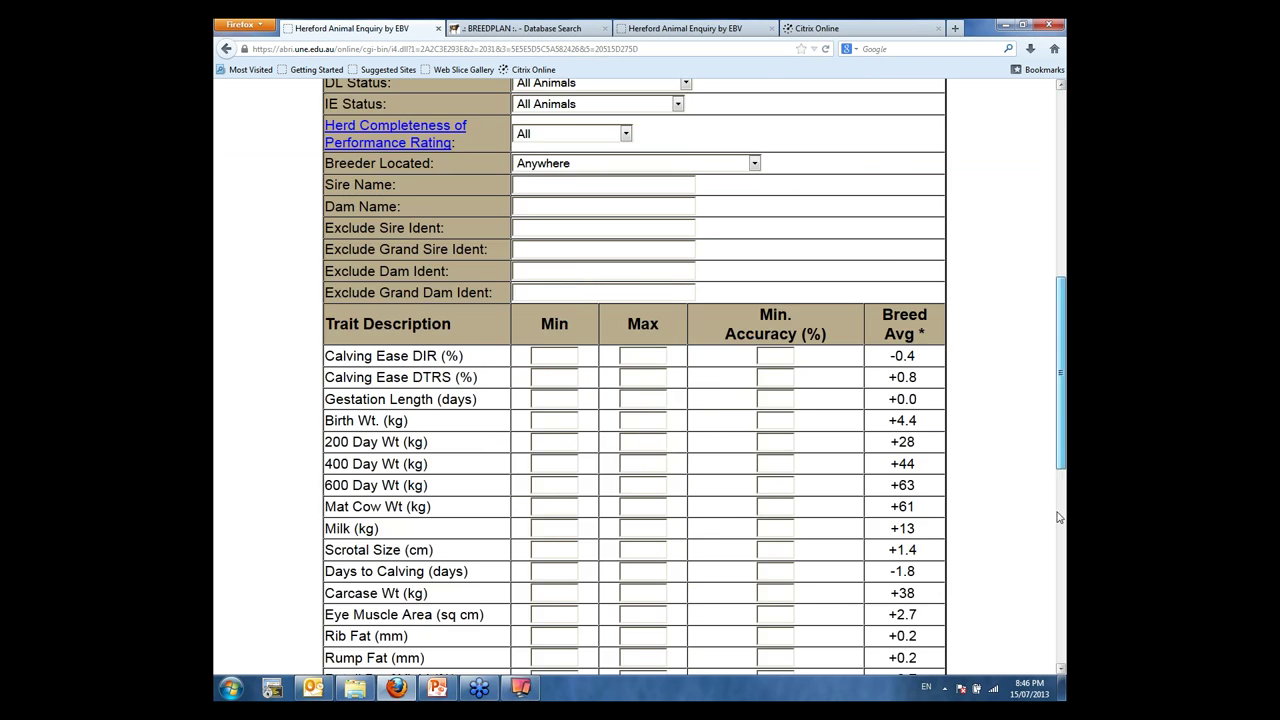
pyautogui.click(545, 398)
pyautogui.scroll(-2, 546, 477)
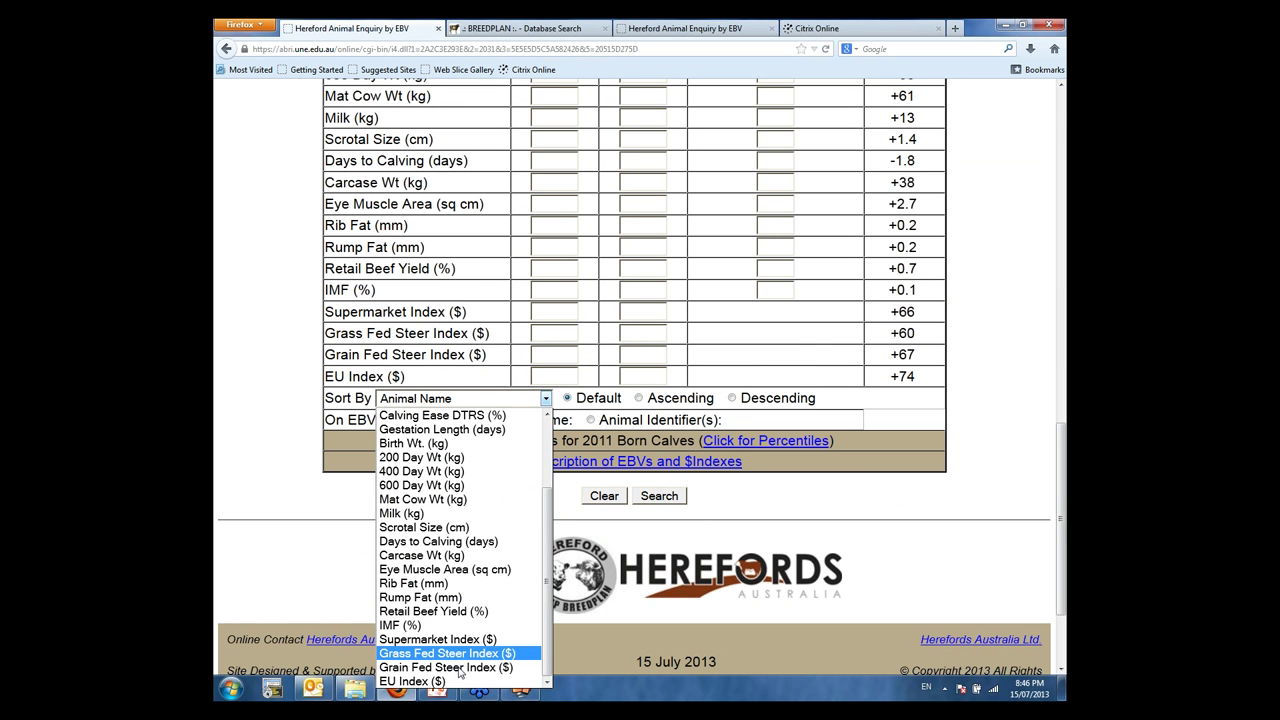
pyautogui.click(420, 648)
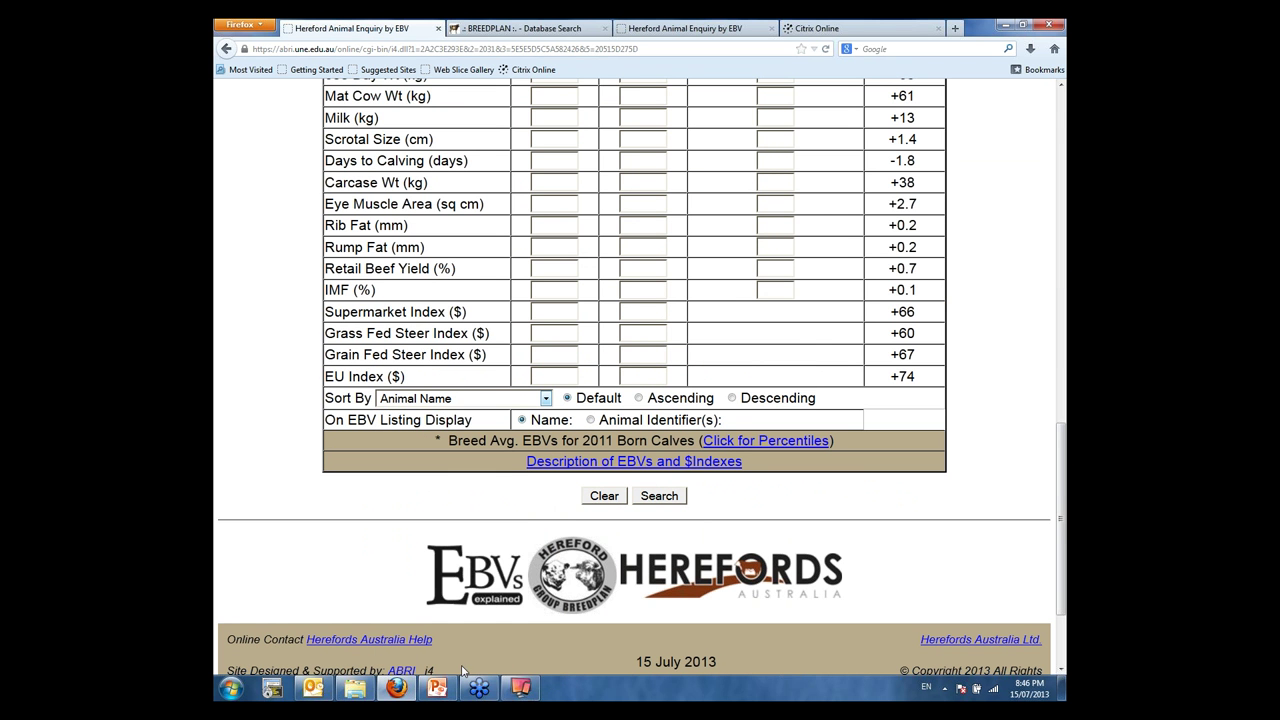
pyautogui.click(659, 496)
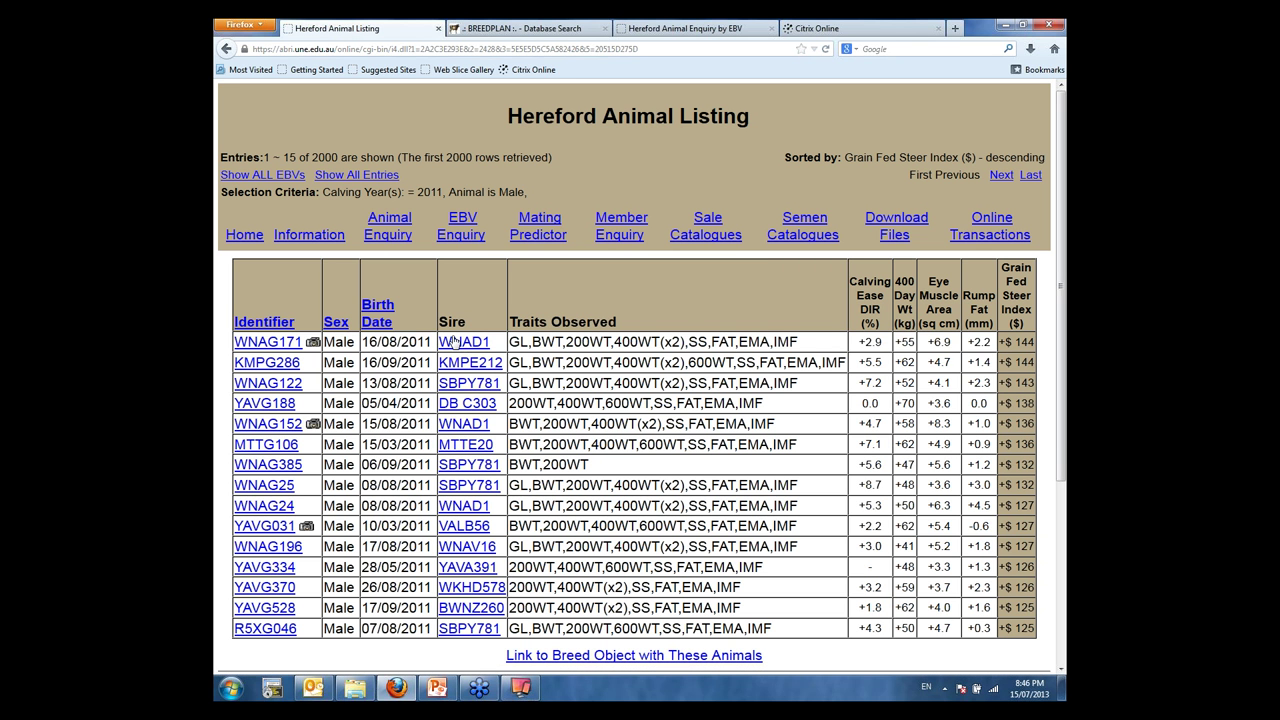
# Step: Examine the Traits Observed column and the first animal's EBV and index values in the customised listing
pyautogui.moveTo(516, 321); pyautogui.dragTo(638, 323)
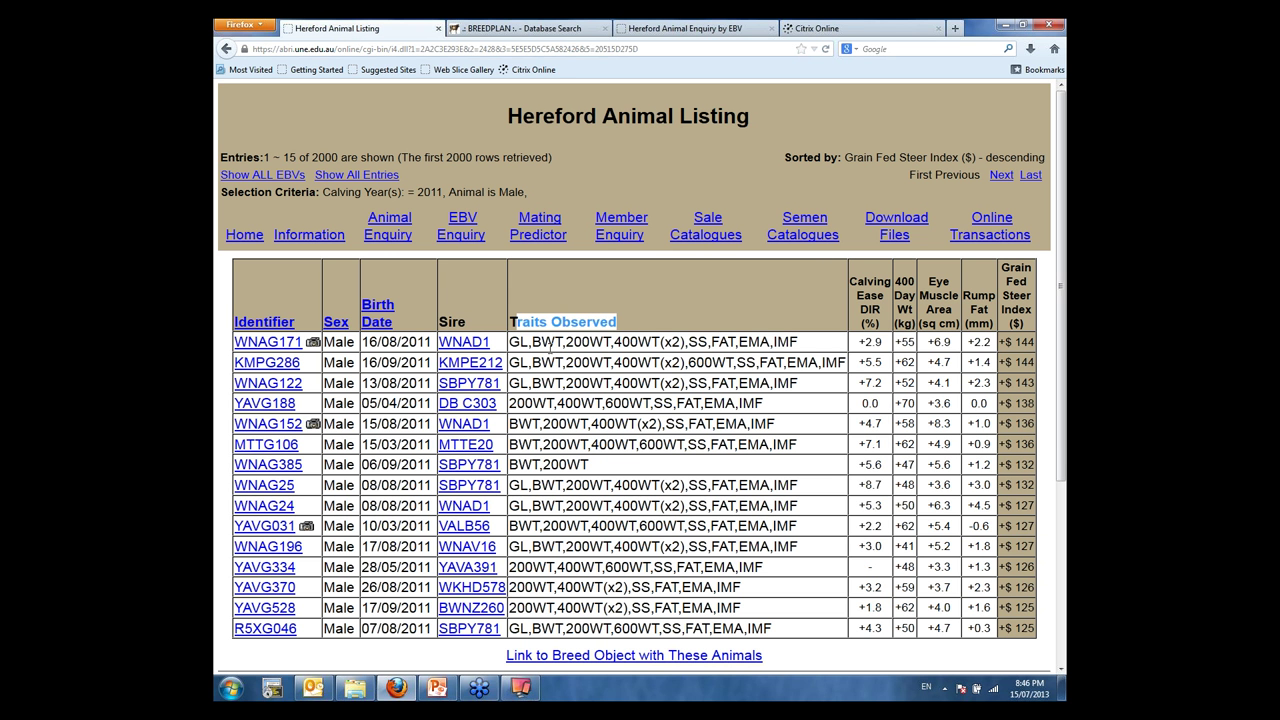
pyautogui.click(514, 341)
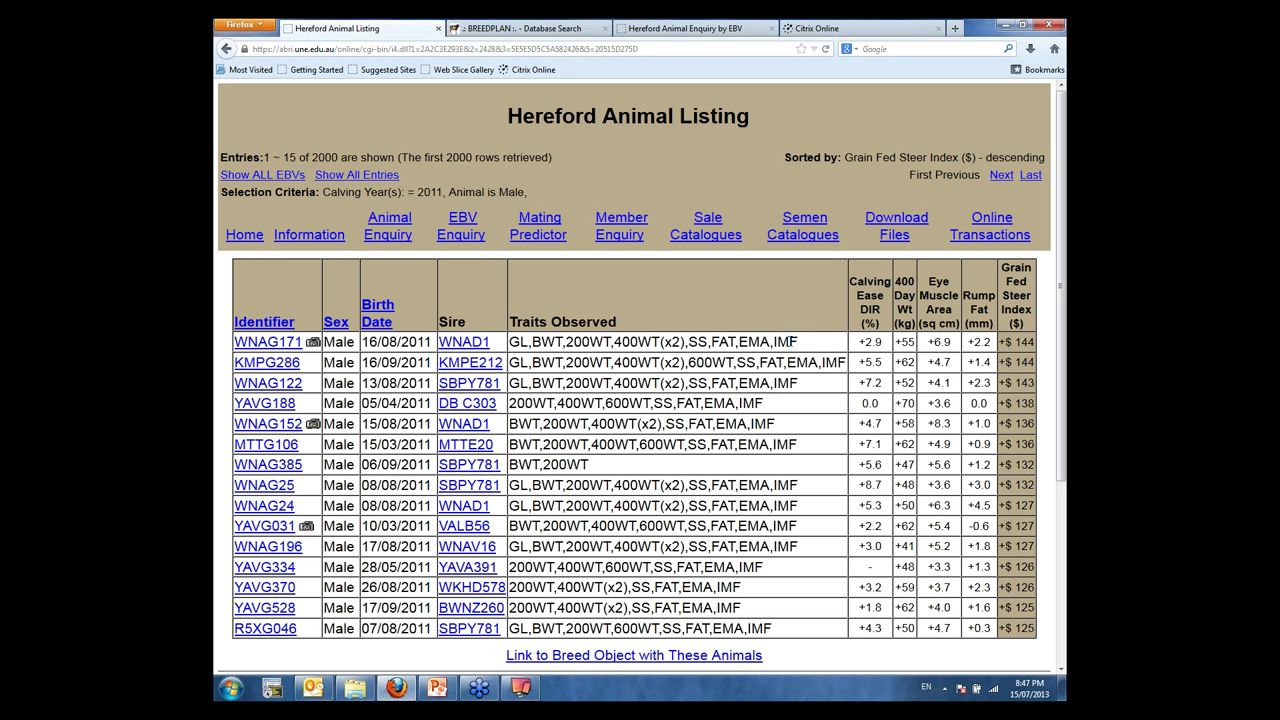
pyautogui.moveTo(865, 343); pyautogui.dragTo(1012, 343)
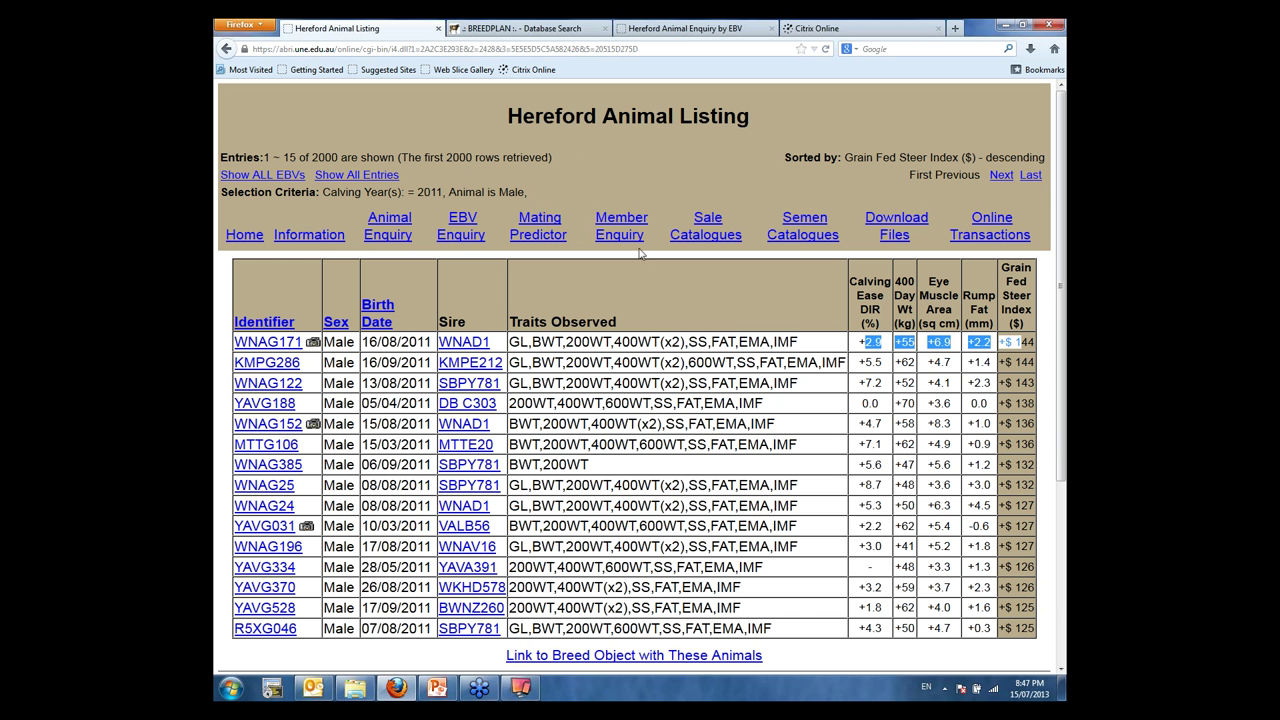
# Step: Switch to PowerPoint, present the Questions slide after Using Internet Solutions full screen, and end the slide show
pyautogui.click(436, 690)
pyautogui.click(276, 375)
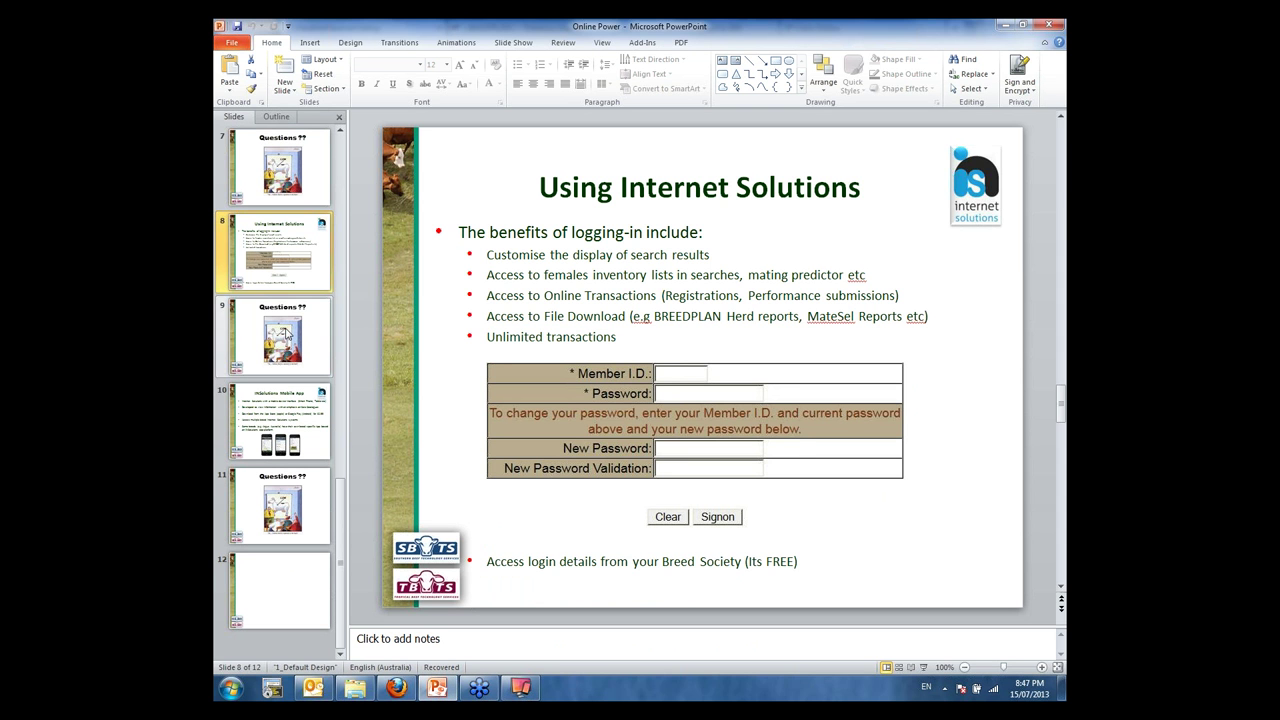
pyautogui.click(923, 667)
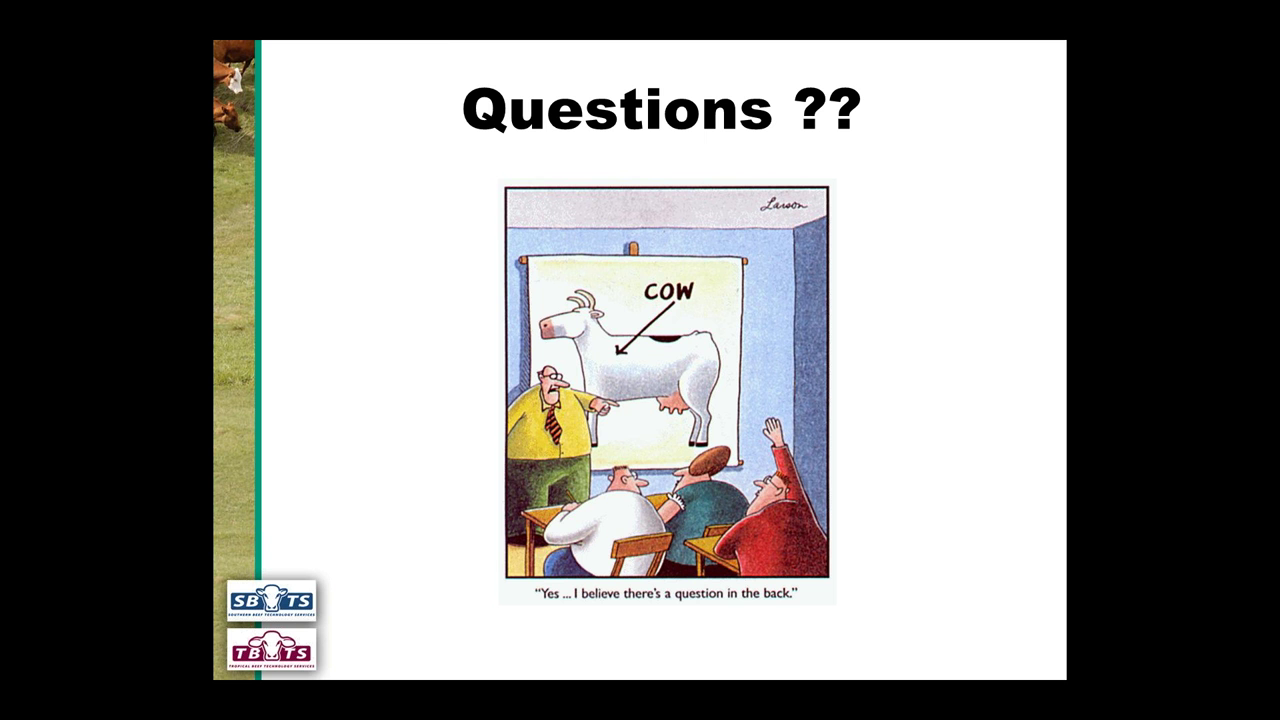
pyautogui.press('Escape')
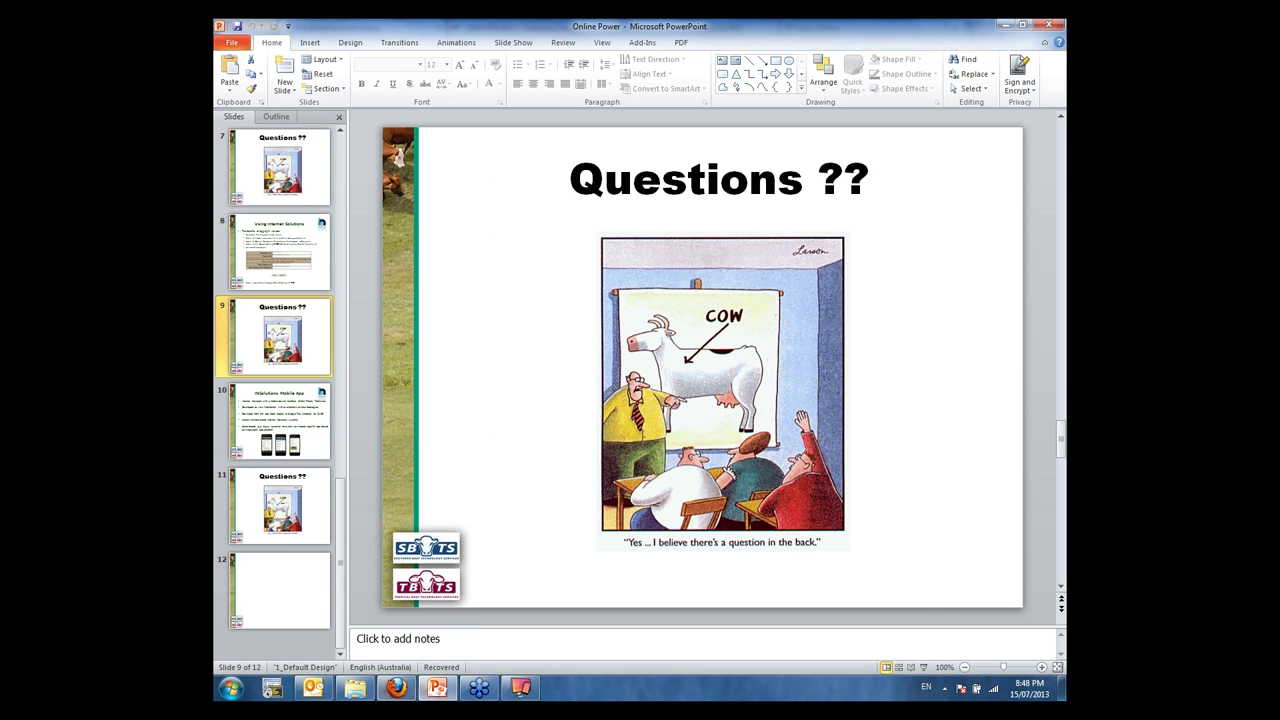
# Step: Return to Firefox and open the Mating Predictor to examine its Dam Identifier(s) criterion
pyautogui.click(397, 690)
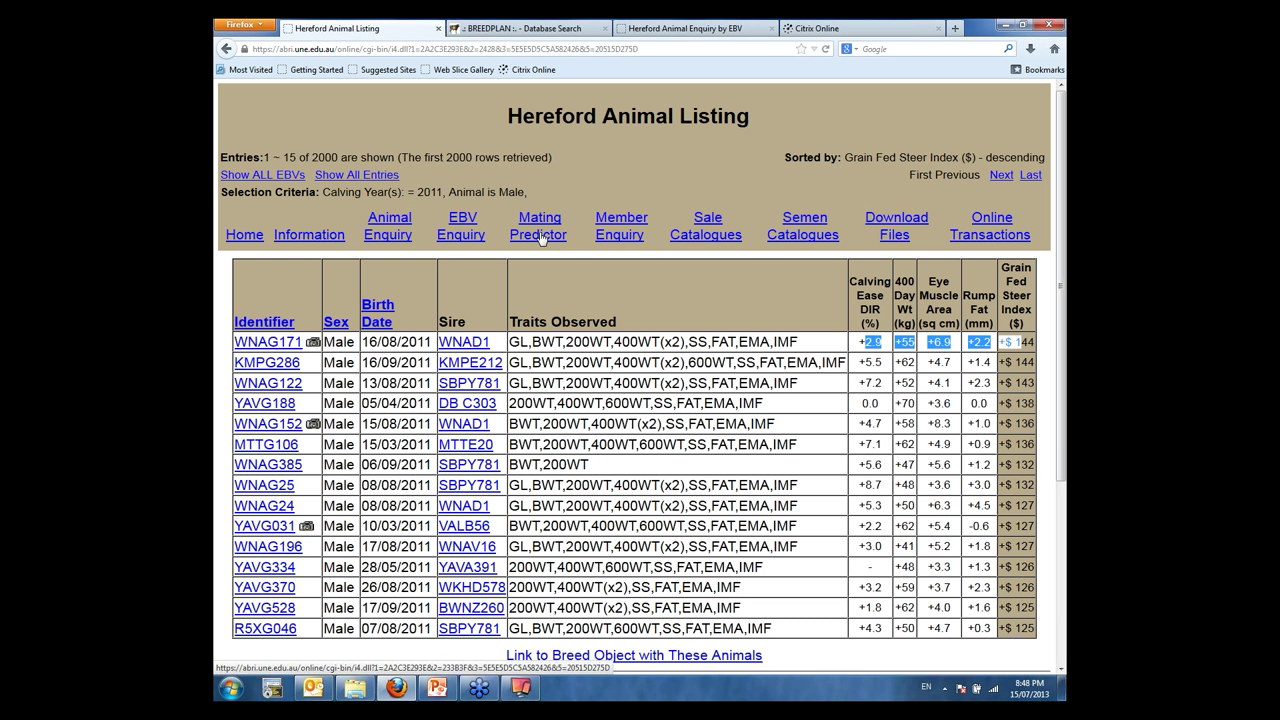
pyautogui.click(540, 235)
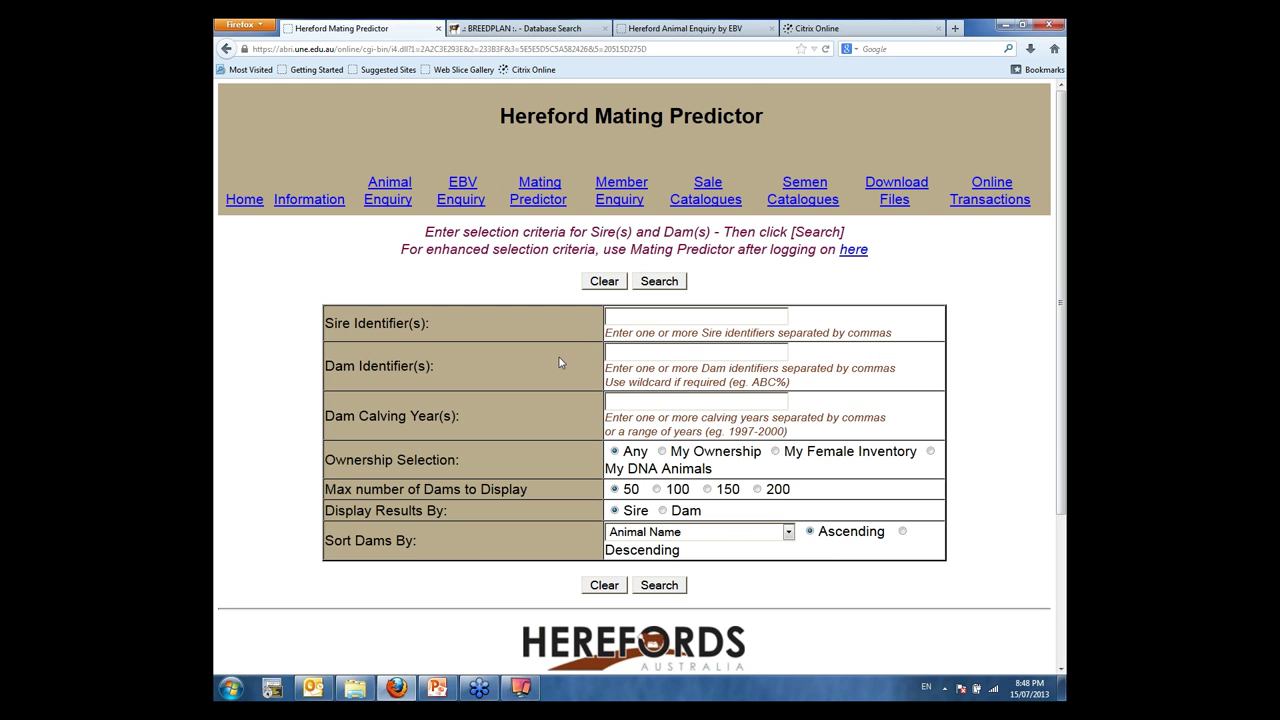
pyautogui.click(636, 353)
pyautogui.click(725, 354)
pyautogui.click(636, 358)
# Step: Switch to PowerPoint and present the INSolutions Mobile App slide full screen
pyautogui.hotkey('alt', 'Tab')
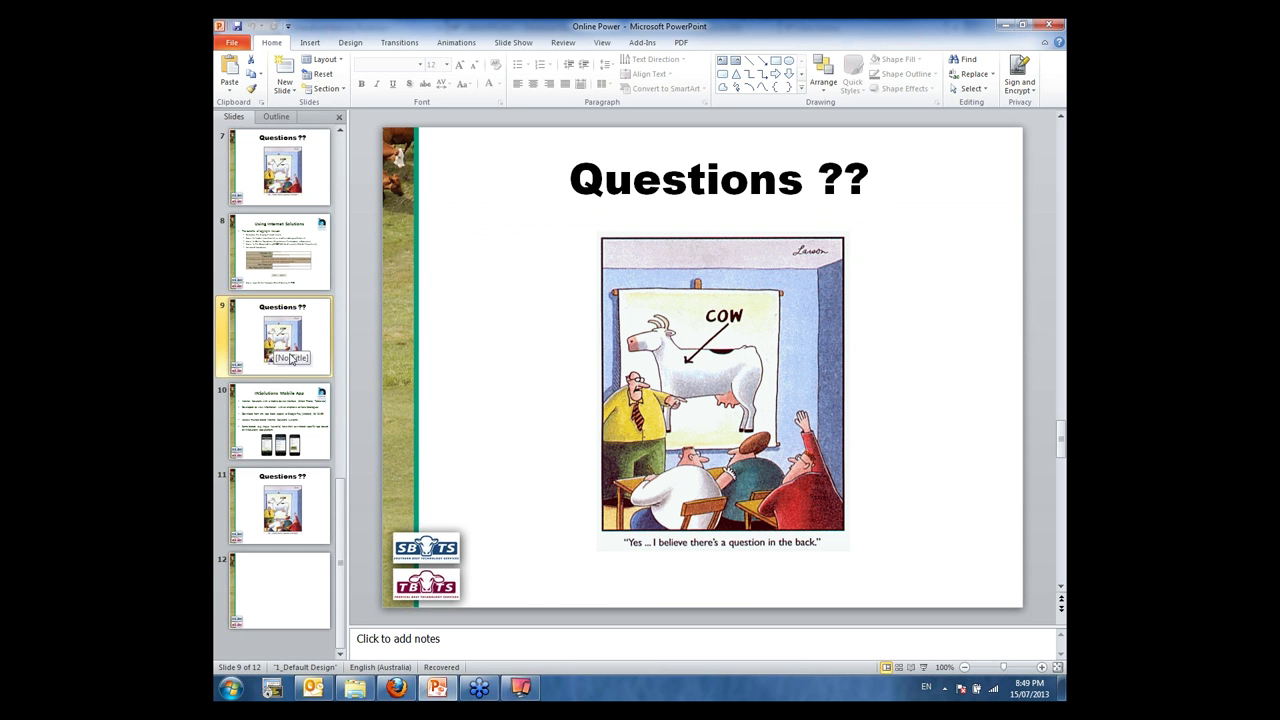
pyautogui.click(301, 422)
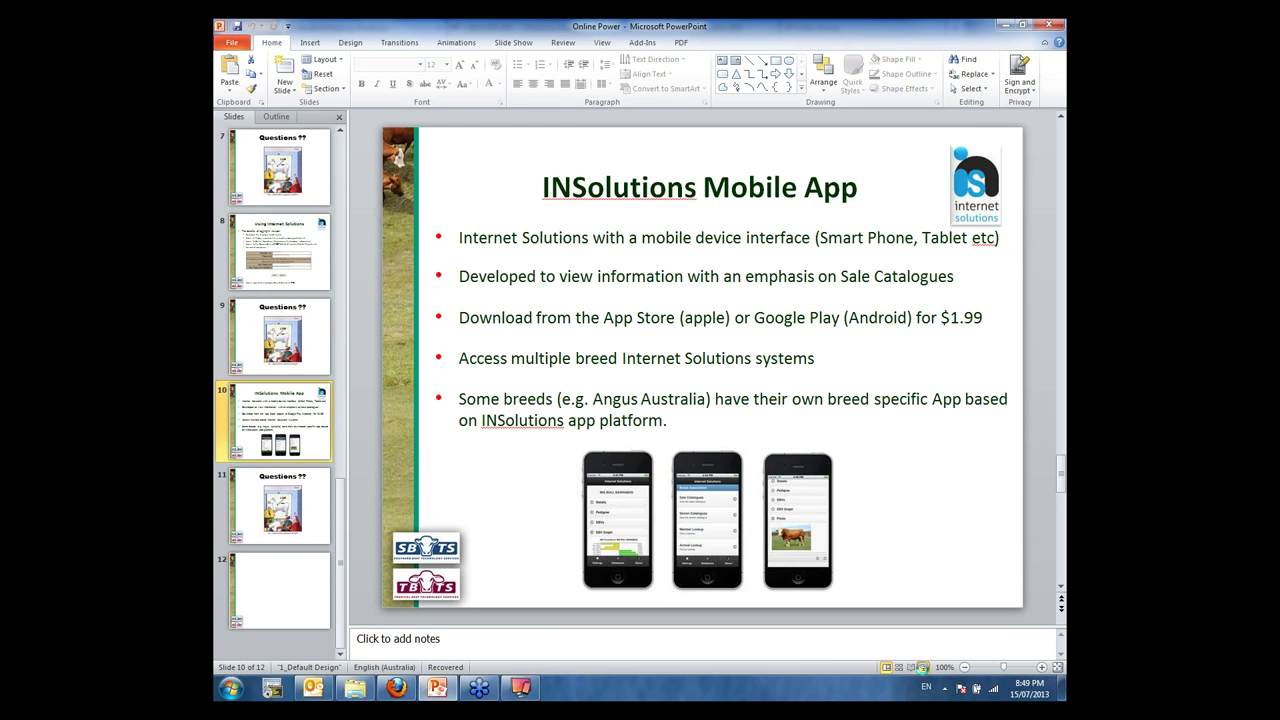
pyautogui.click(922, 667)
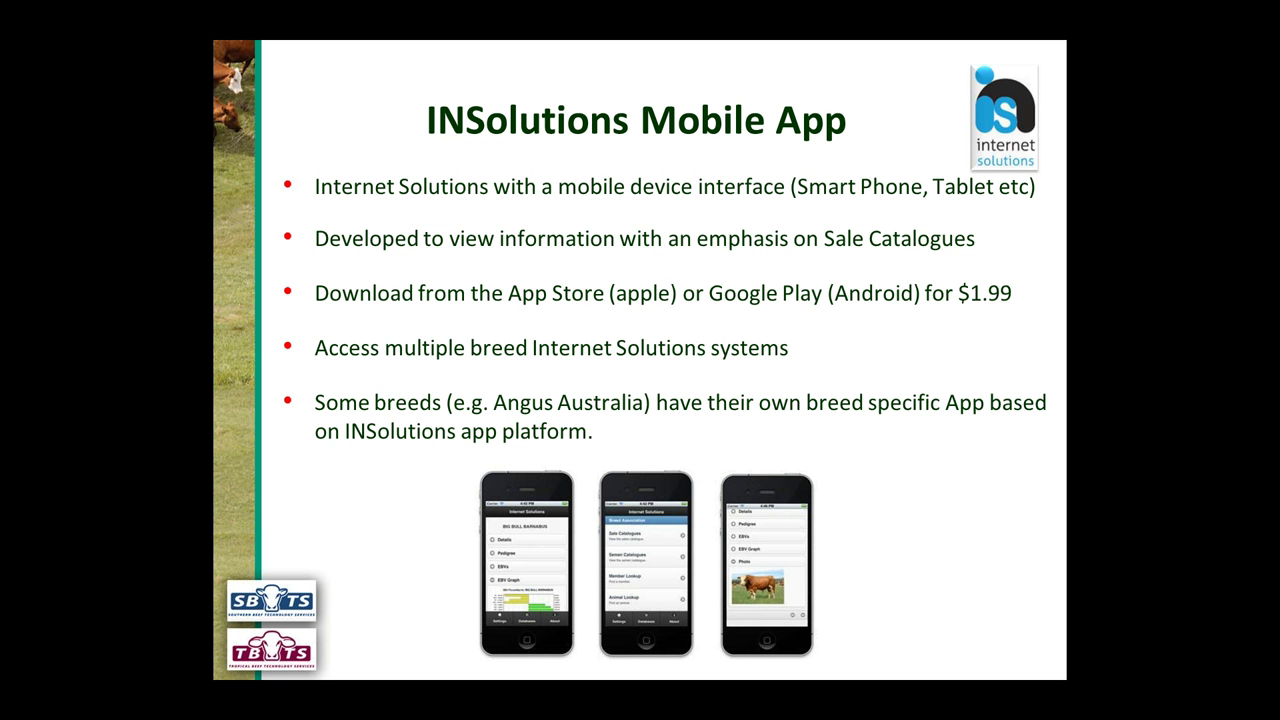
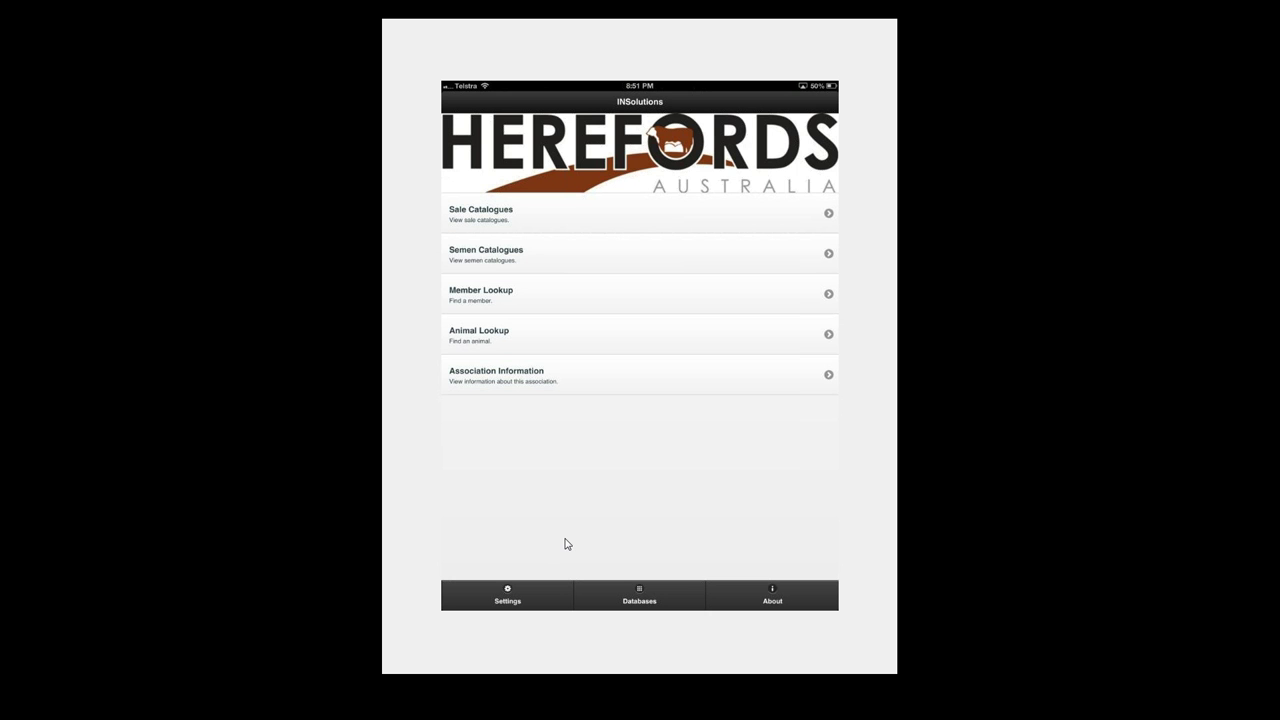
# Step: Open the INSolutions app's settings, and examine the pedigree, EBV graph and comments of sale catalogue Lot No 1
pyautogui.click(510, 601)
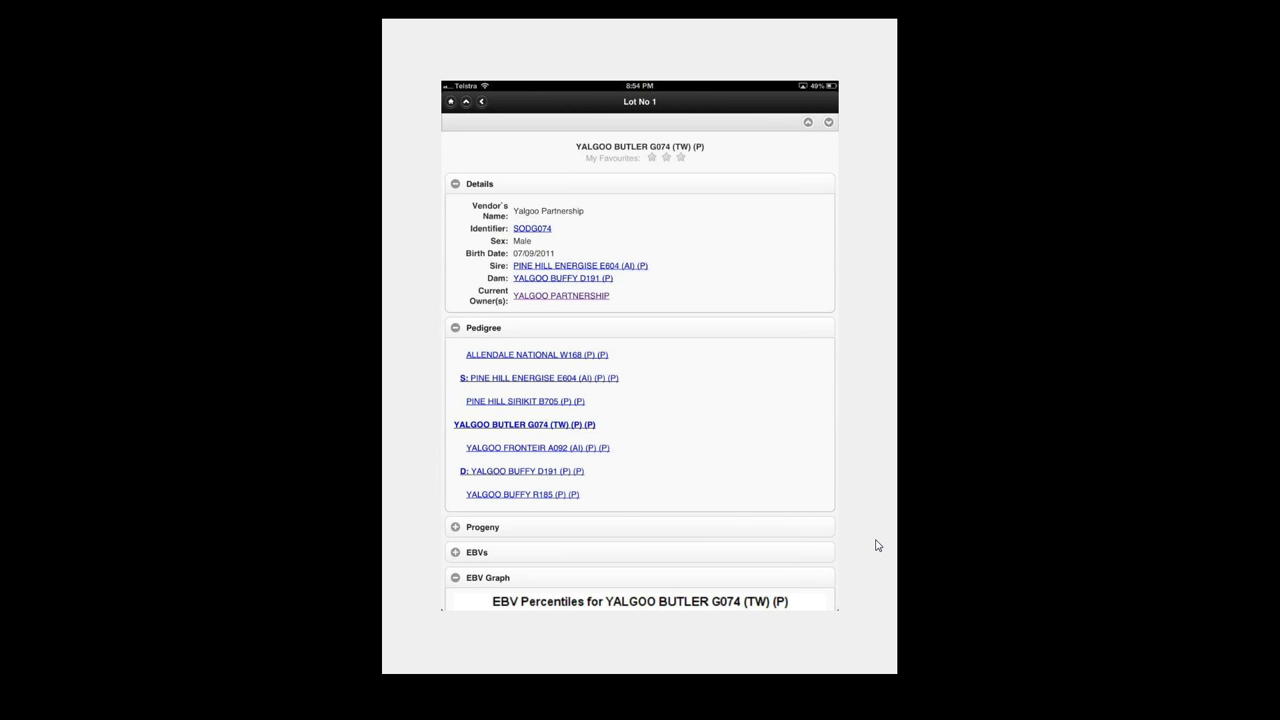
pyautogui.scroll(-5, 640, 400)
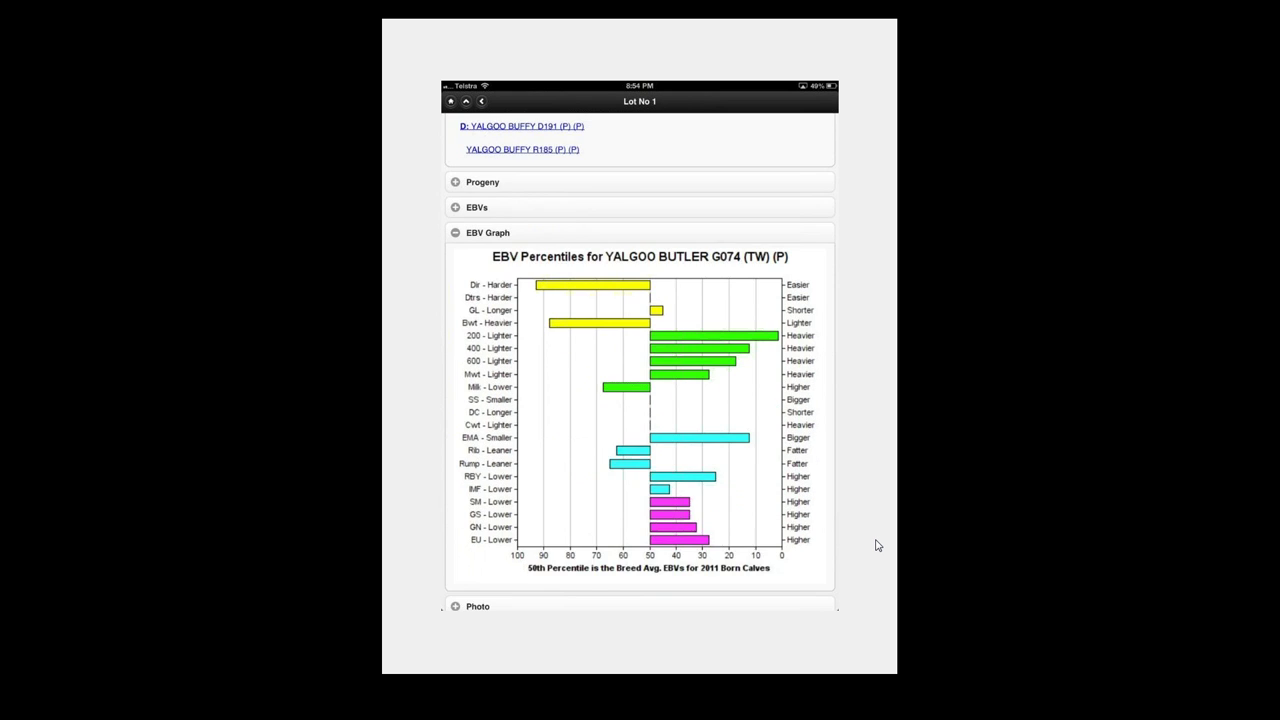
pyautogui.scroll(-2, 640, 400)
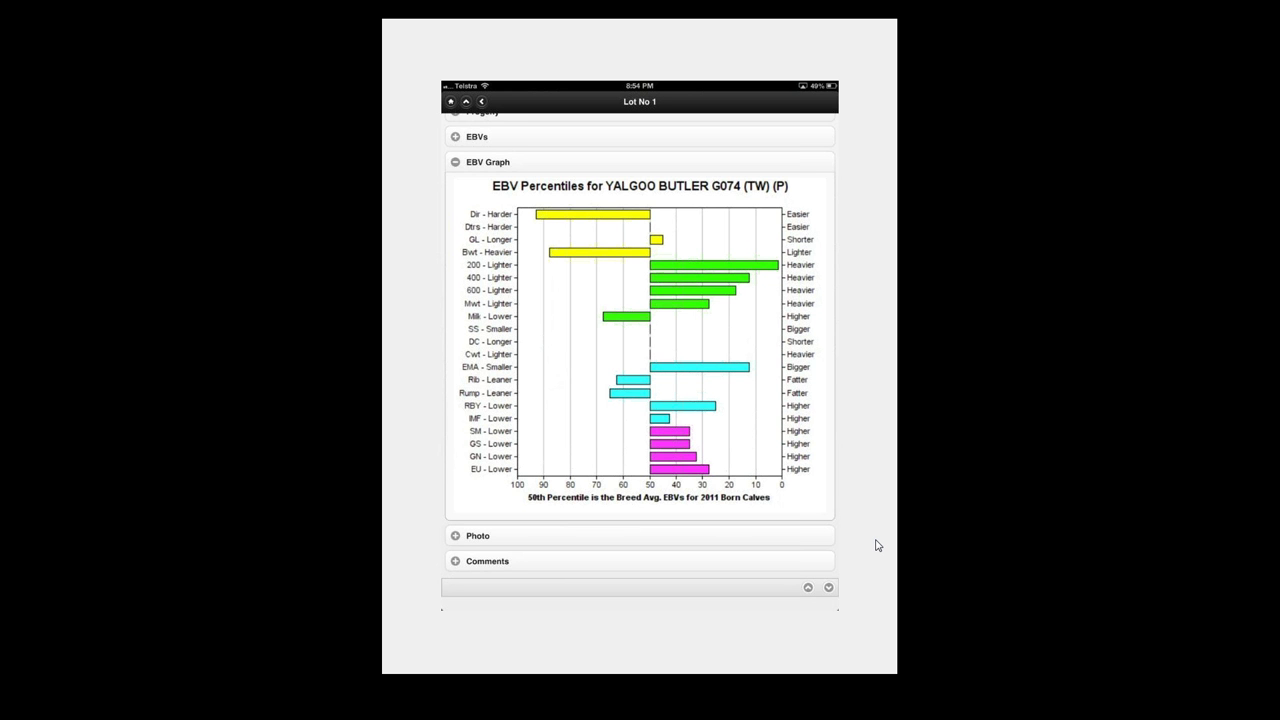
pyautogui.scroll(5, 640, 360)
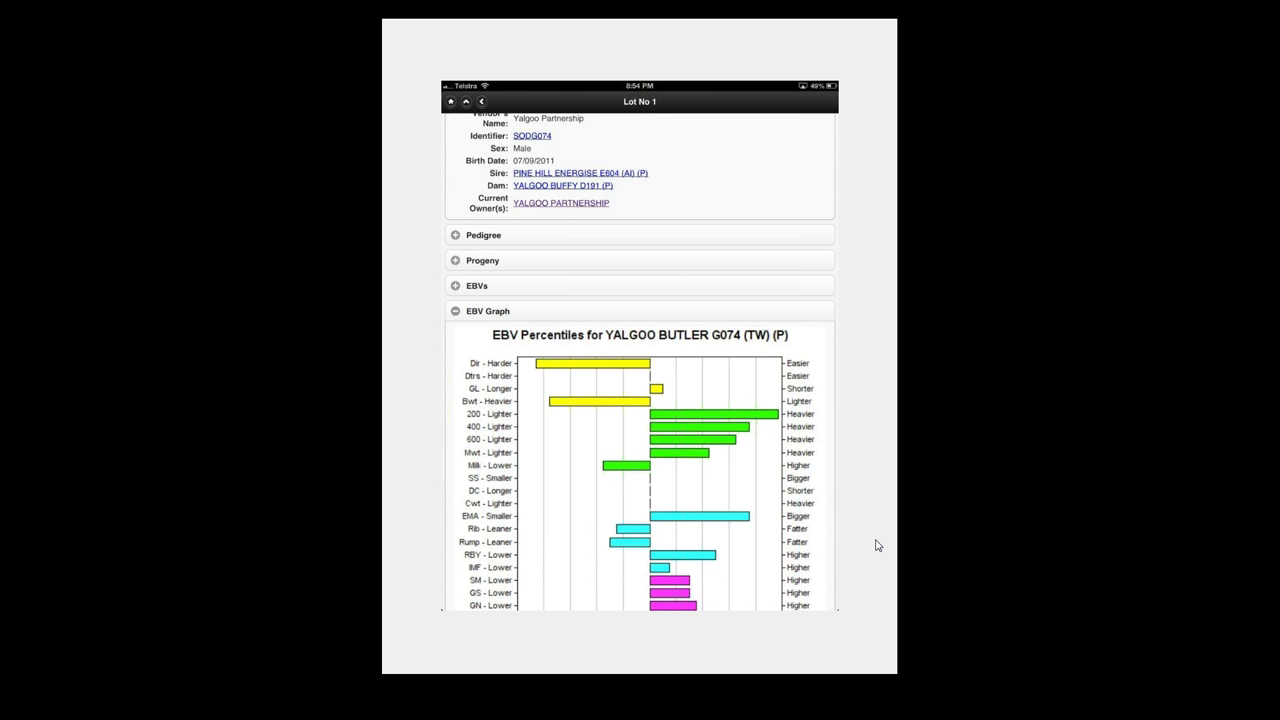
pyautogui.scroll(-3, 640, 360)
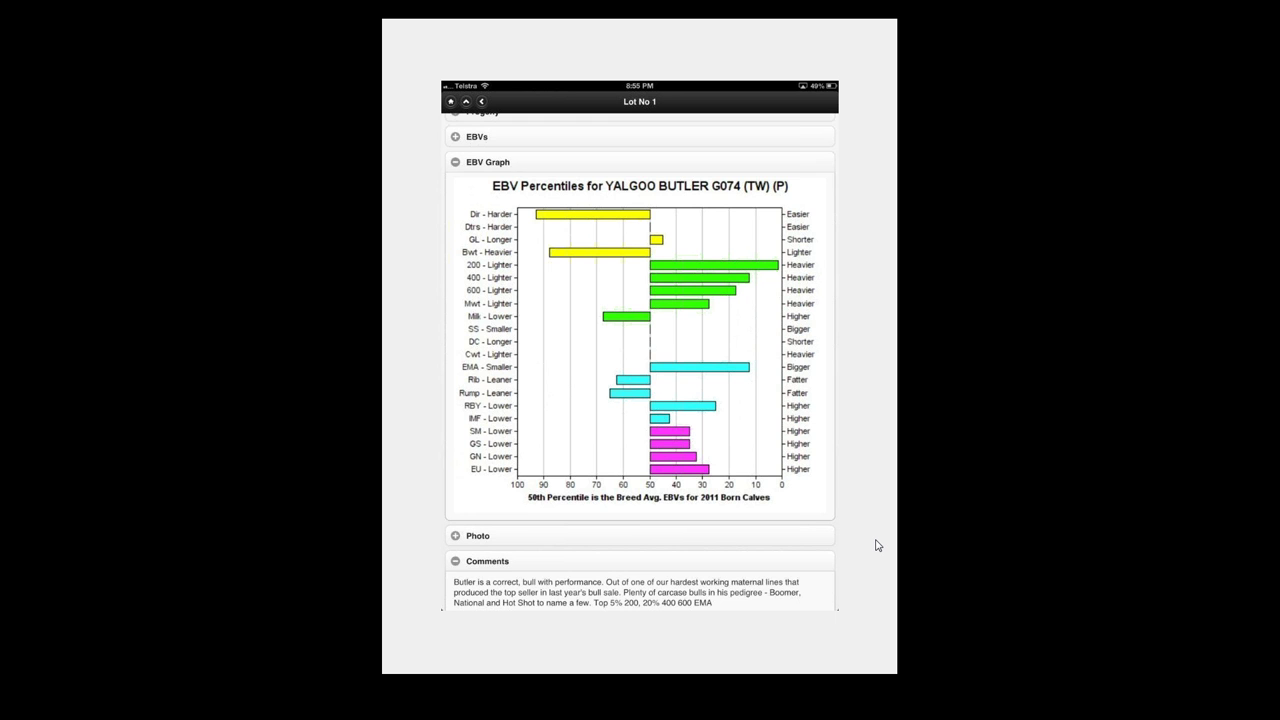
pyautogui.scroll(5, 640, 360)
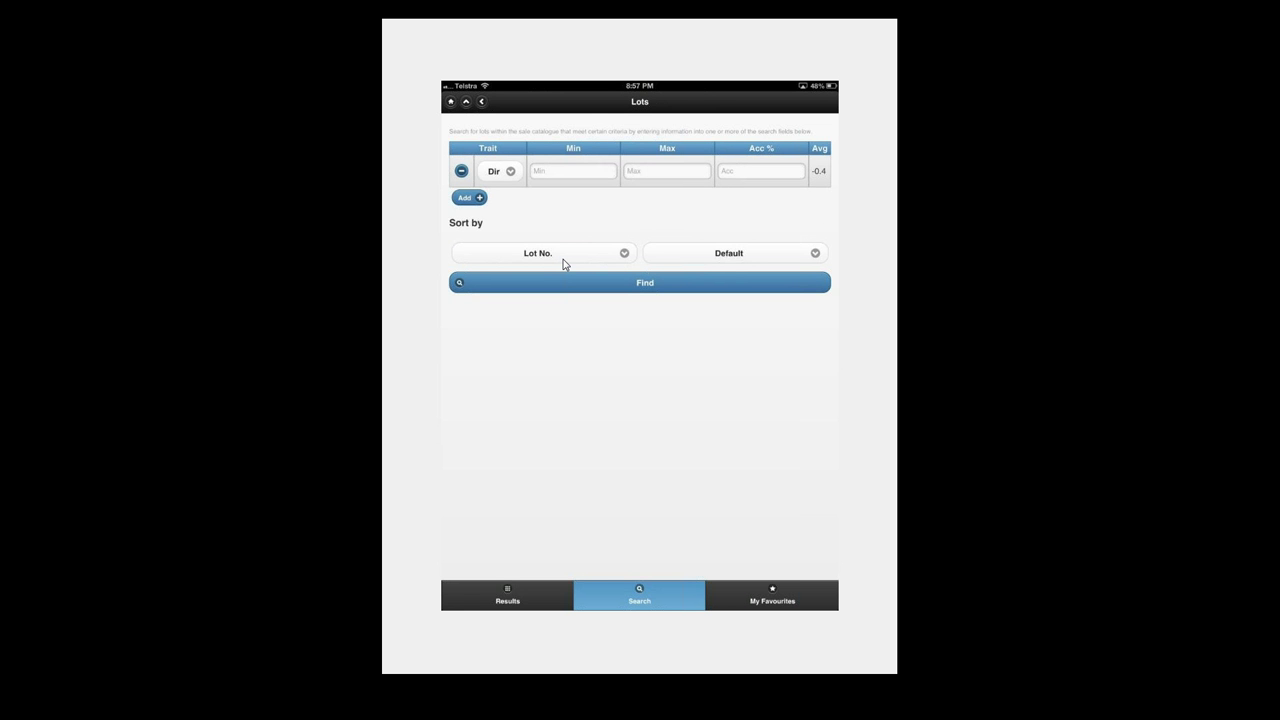
# Step: In the sale catalogue's lot search, set a minimum of 0 for Dir and 44 for the 400-day trait
pyautogui.click(573, 171)
pyautogui.write('0')
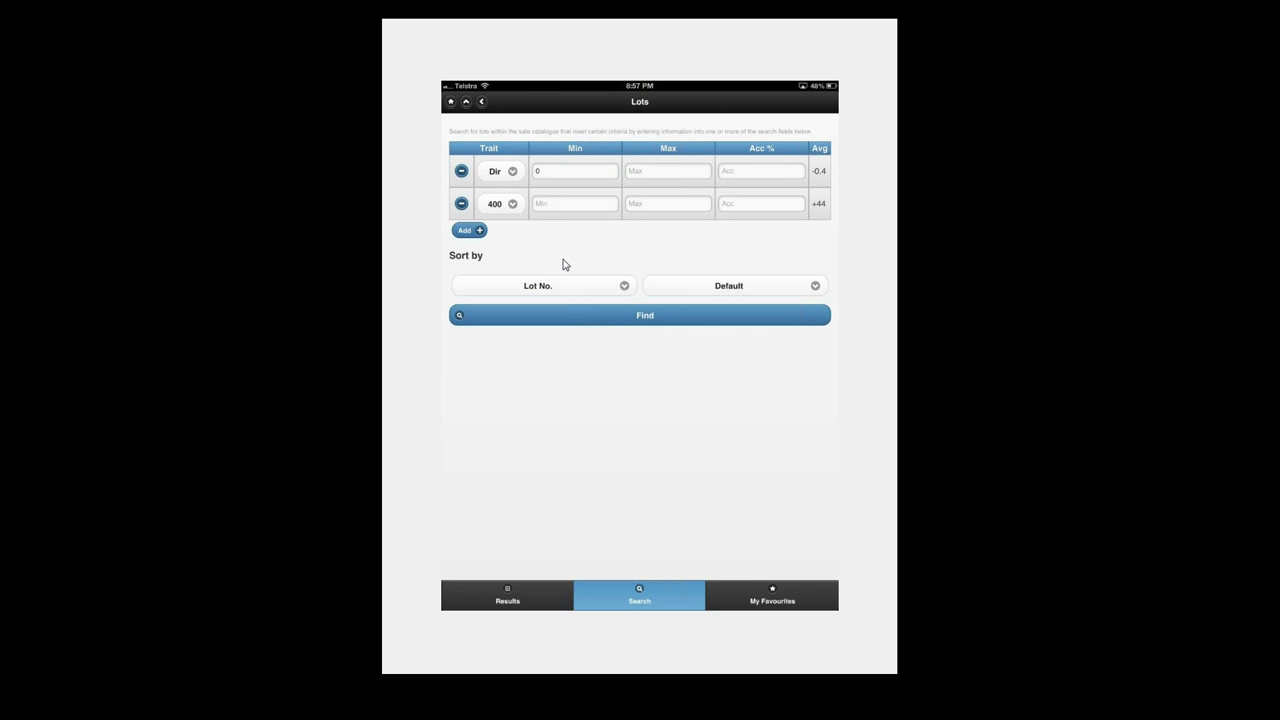
pyautogui.click(574, 203)
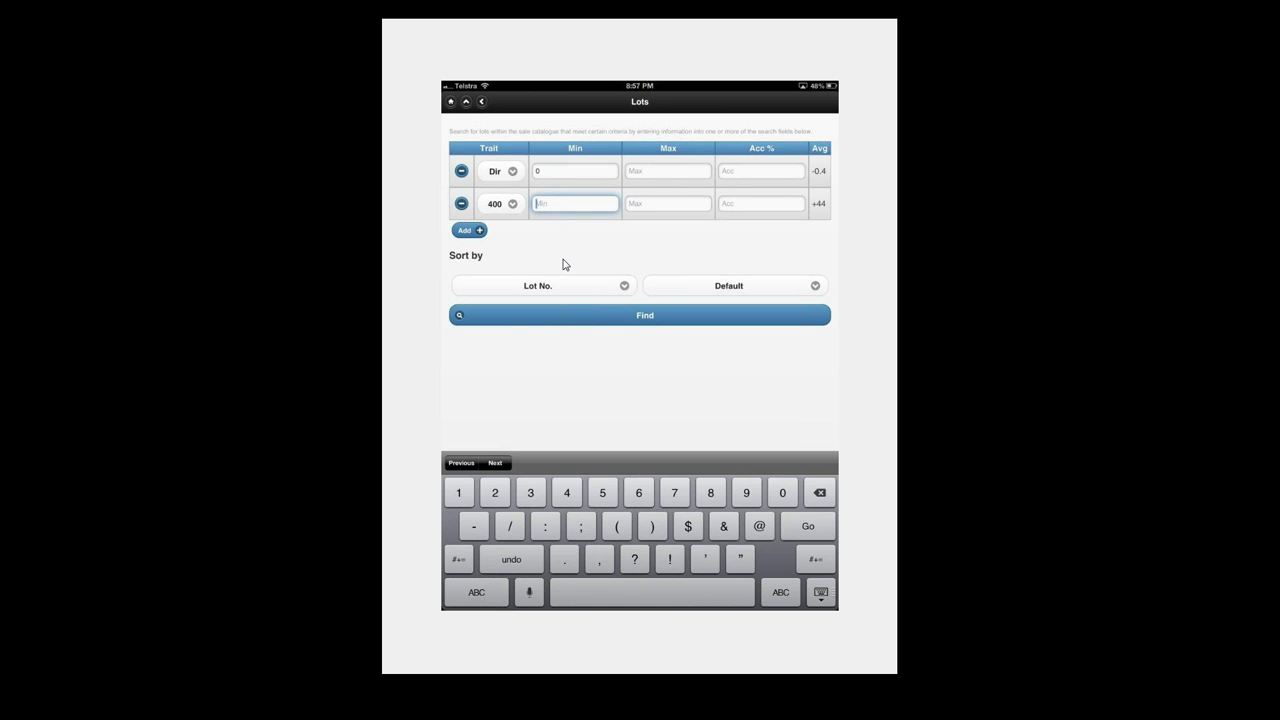
pyautogui.write('44')
pyautogui.click(563, 264)
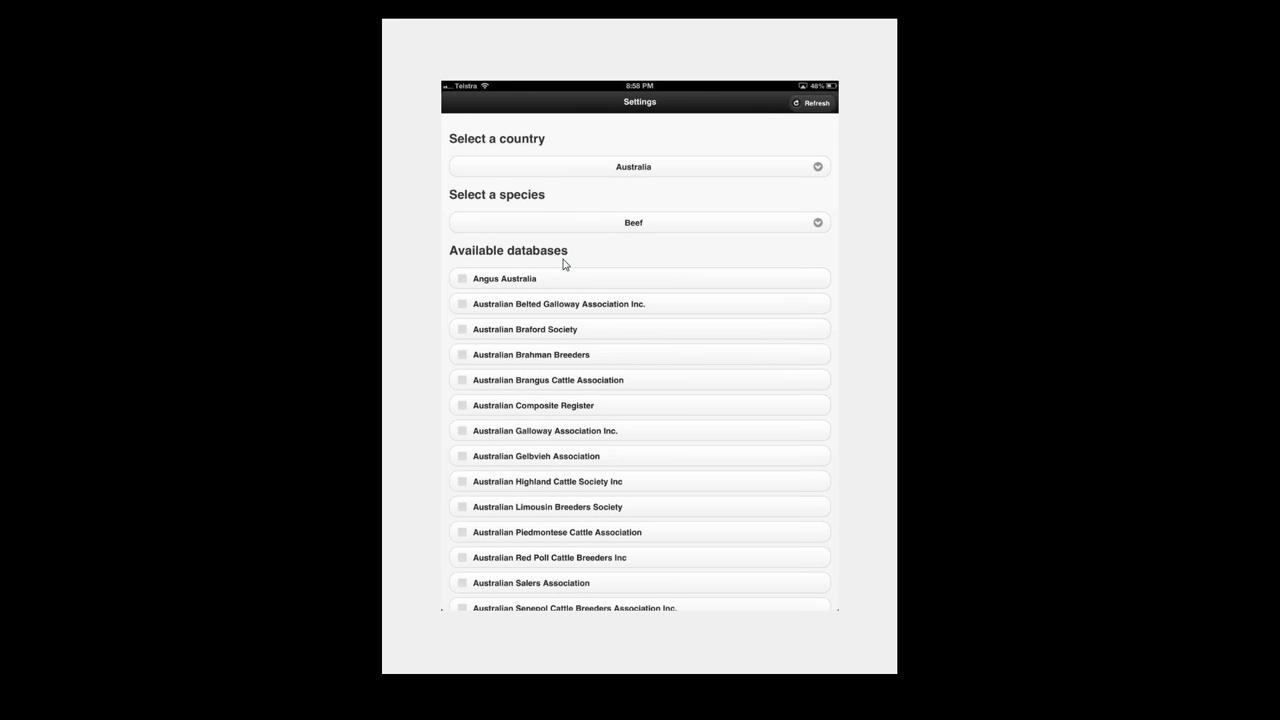
# Step: Browse the app's available Australian beef databases and select Herefords Australia Ltd
pyautogui.scroll(-3, 563, 263)
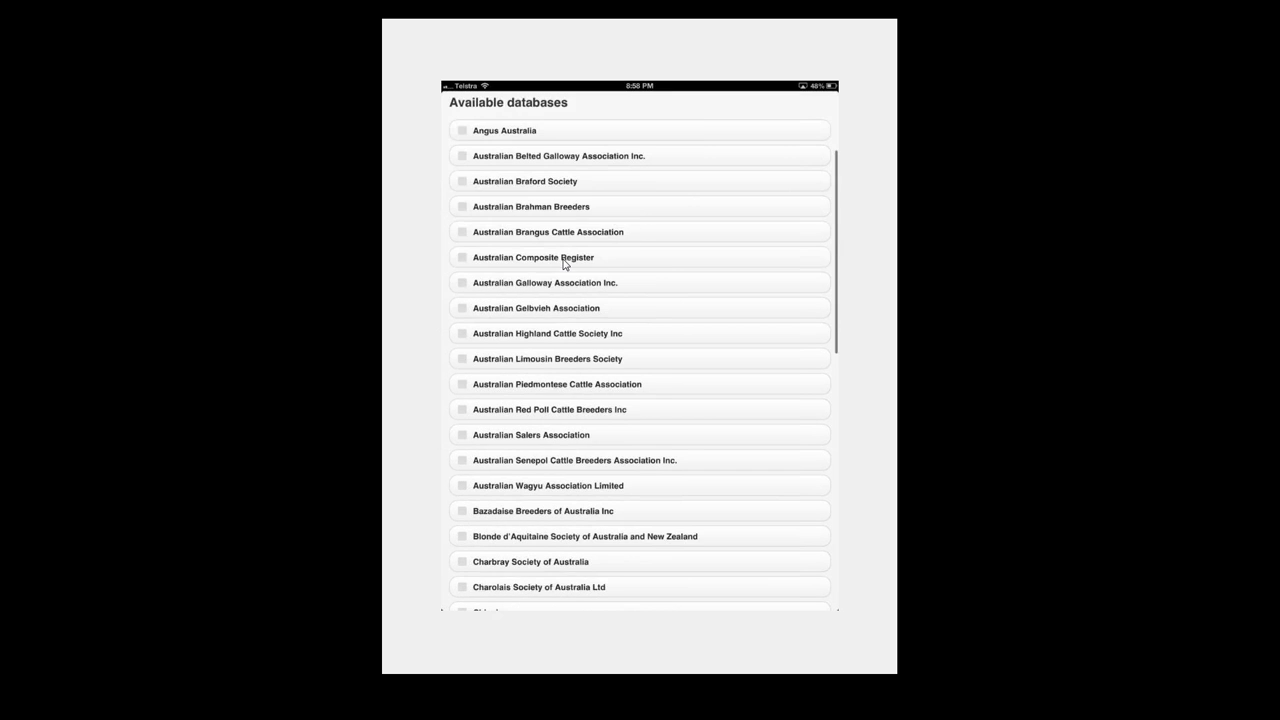
pyautogui.scroll(3, 563, 263)
pyautogui.scroll(-6, 563, 263)
pyautogui.scroll(1, 563, 263)
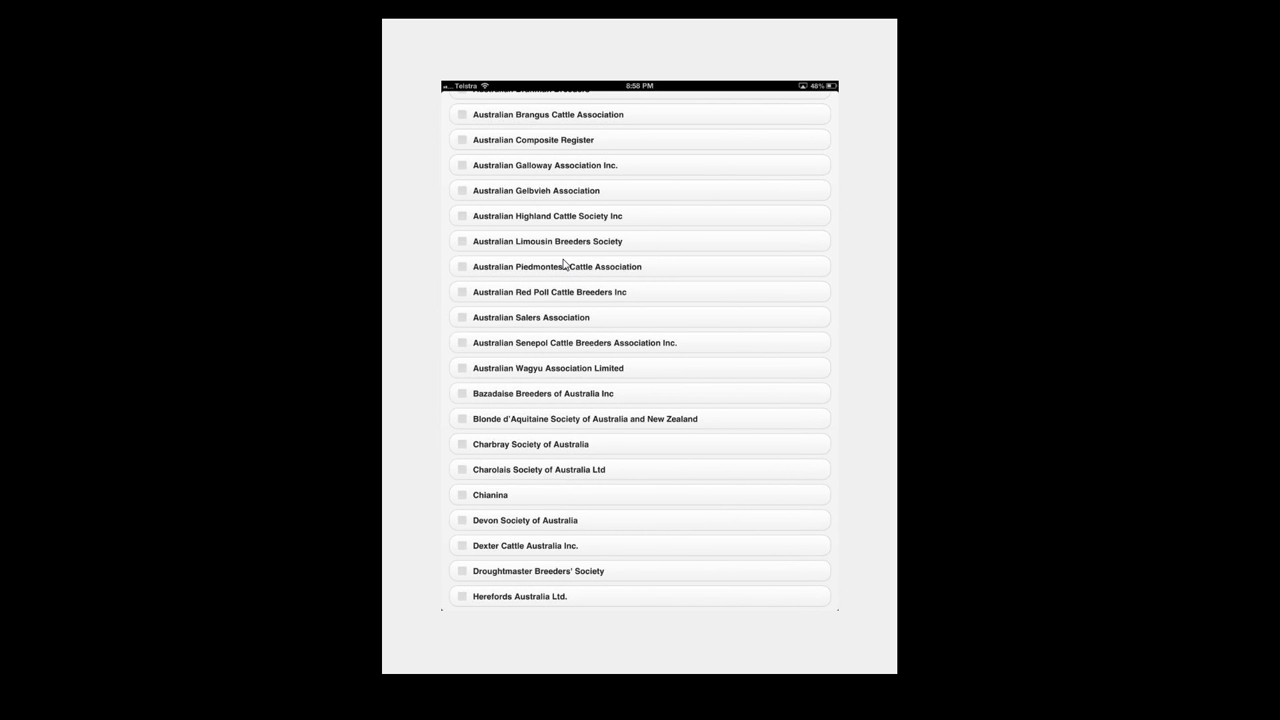
pyautogui.scroll(5, 563, 263)
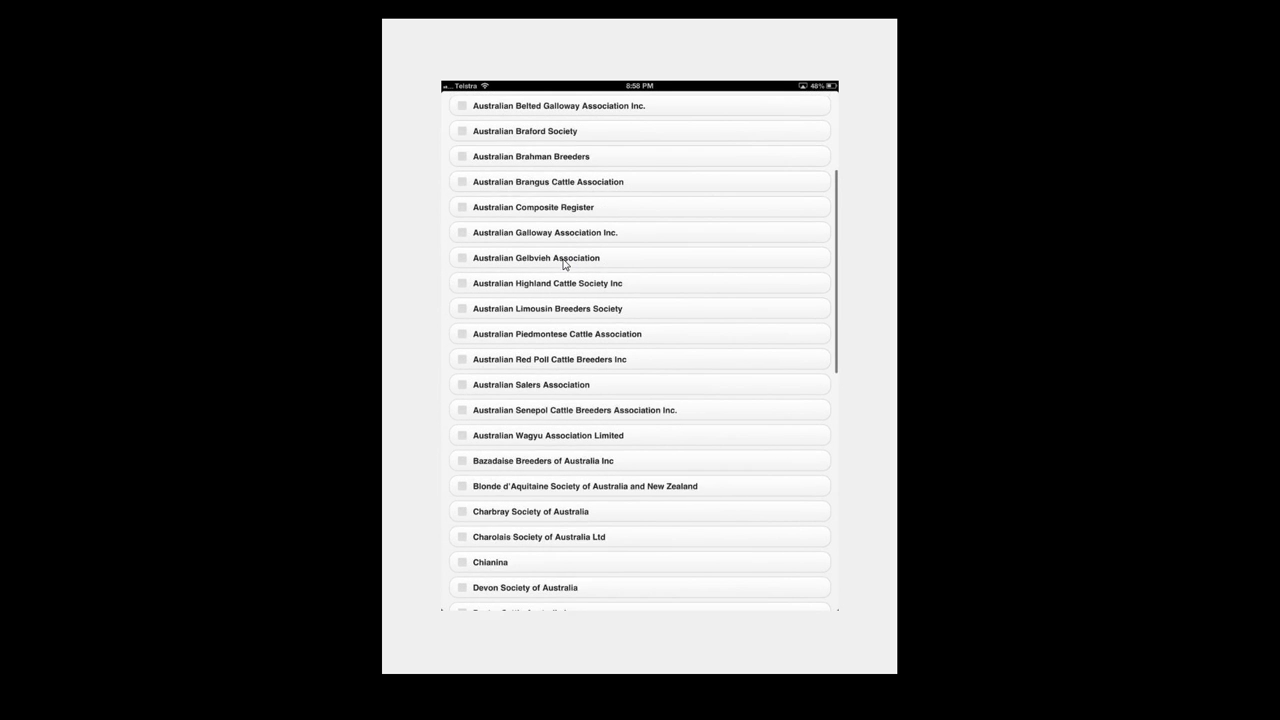
pyautogui.scroll(-5, 563, 263)
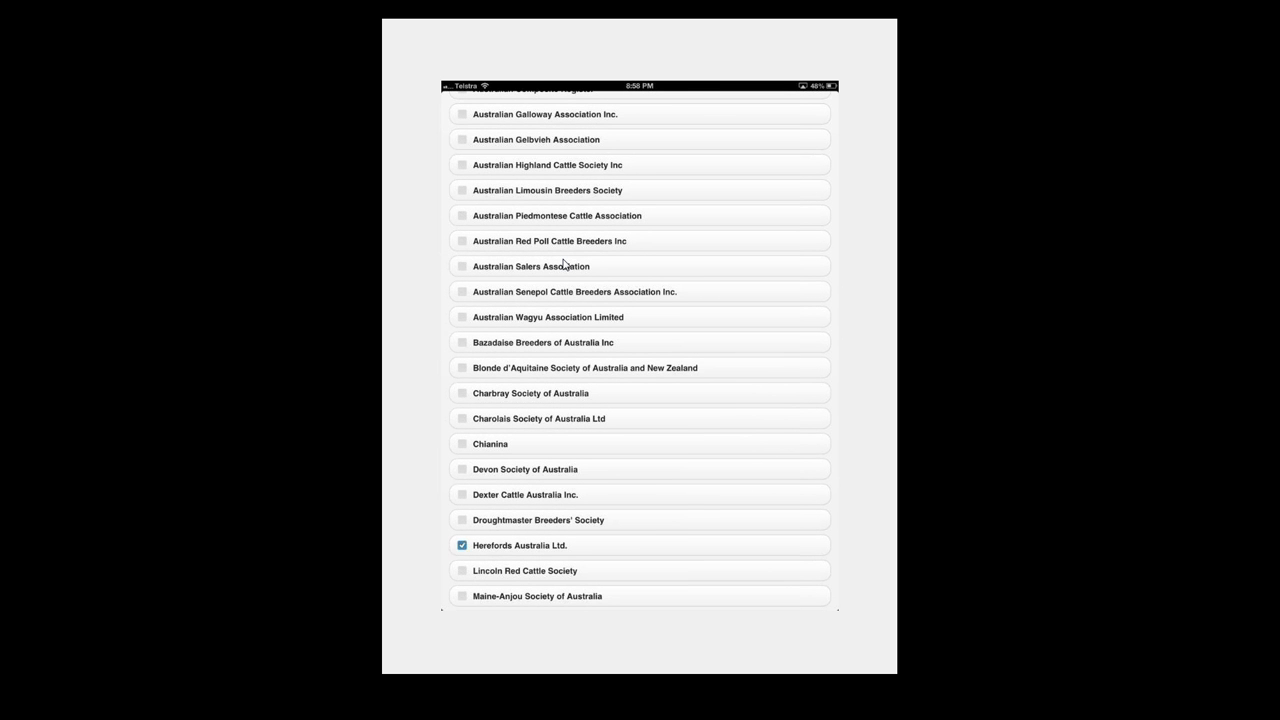
pyautogui.scroll(-13, 563, 263)
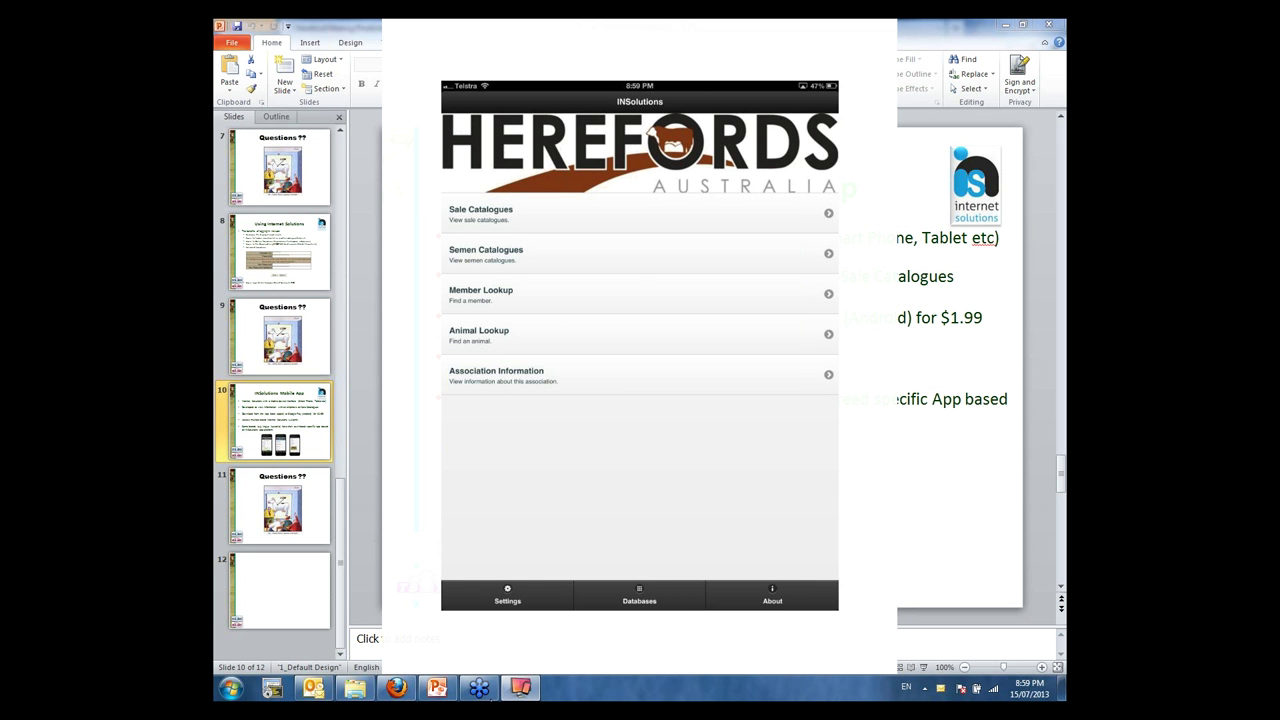
# Step: Switch back to PowerPoint and start the slide show from the INSolutions Mobile App slide
pyautogui.click(437, 688)
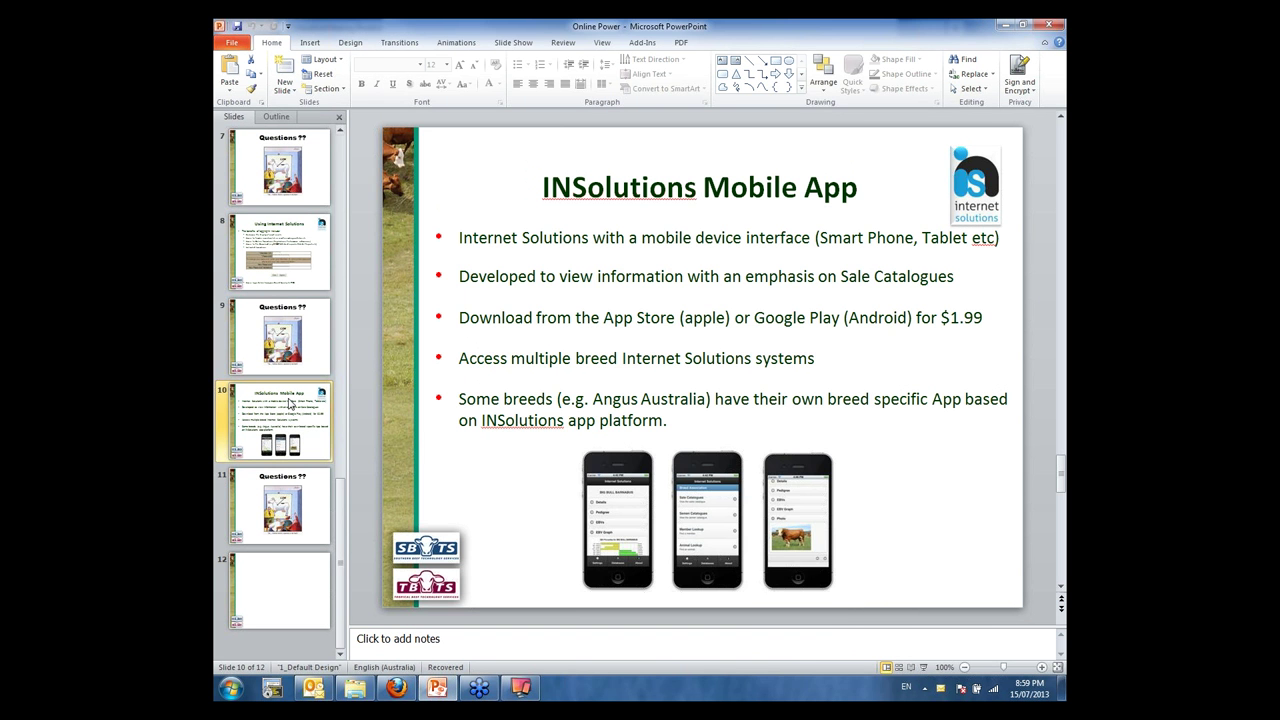
pyautogui.click(923, 667)
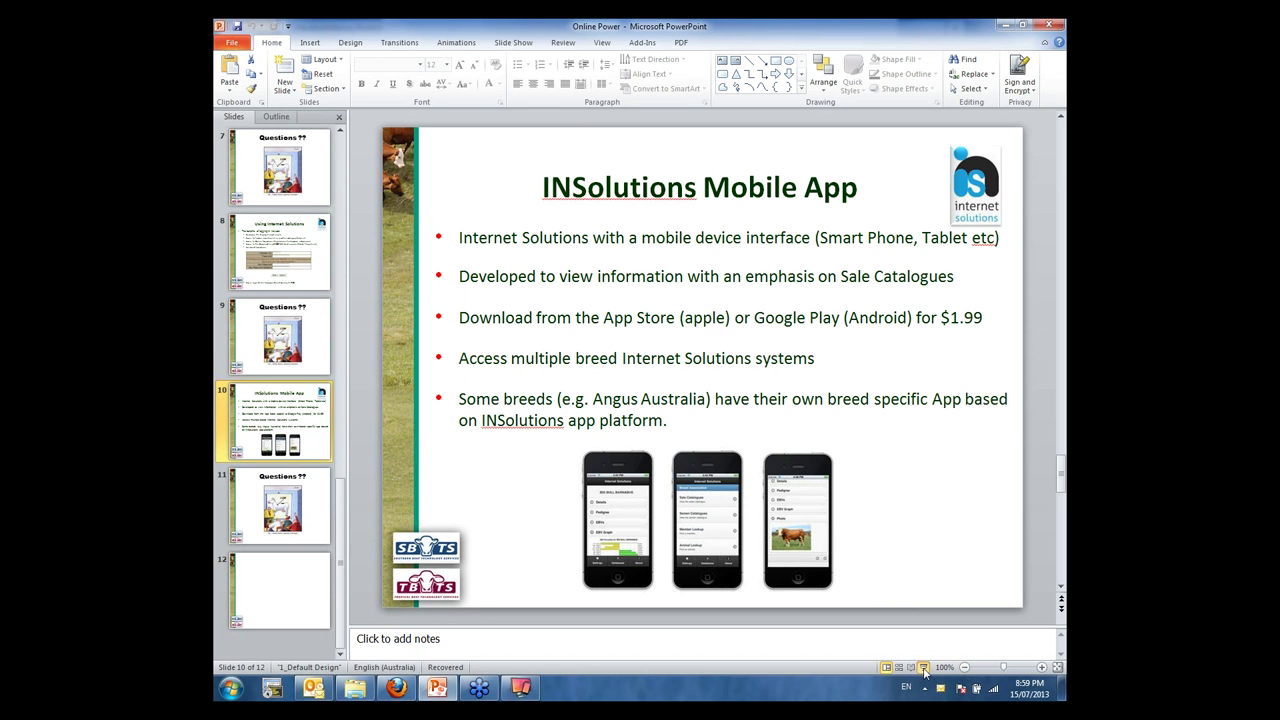